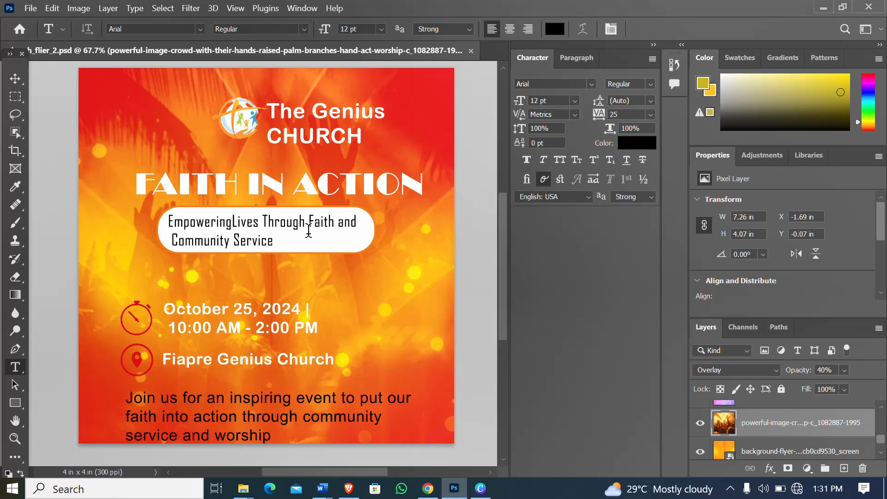
- Create a new 4 x 4 inch RGB document at 300 pixels/inch with a white background
key("ctrl+n")
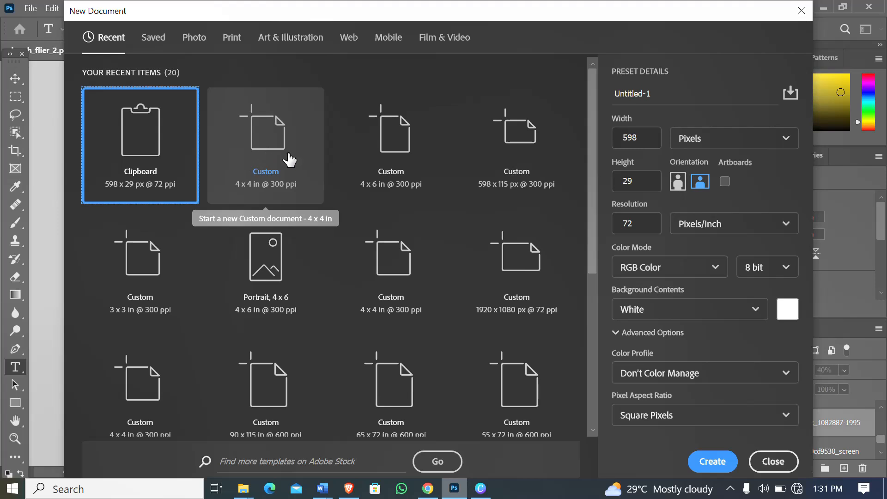
left_click(271, 147)
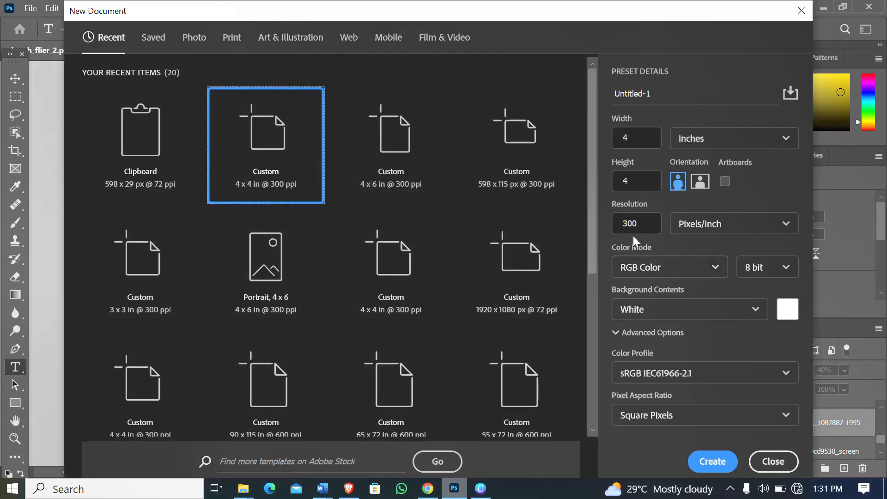
left_click(711, 462)
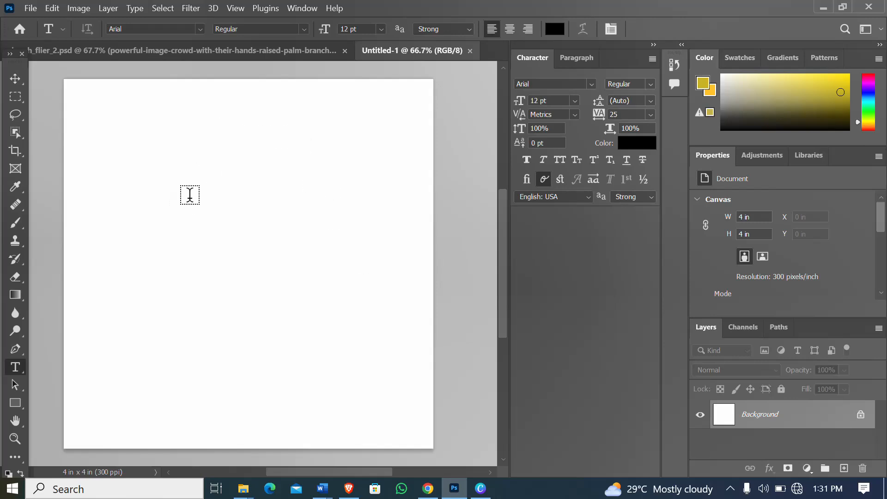
- Place the orange-yellow background-flyer-design-template image from the PHOTOSHOP123 background folder as an embedded object
left_click(30, 9)
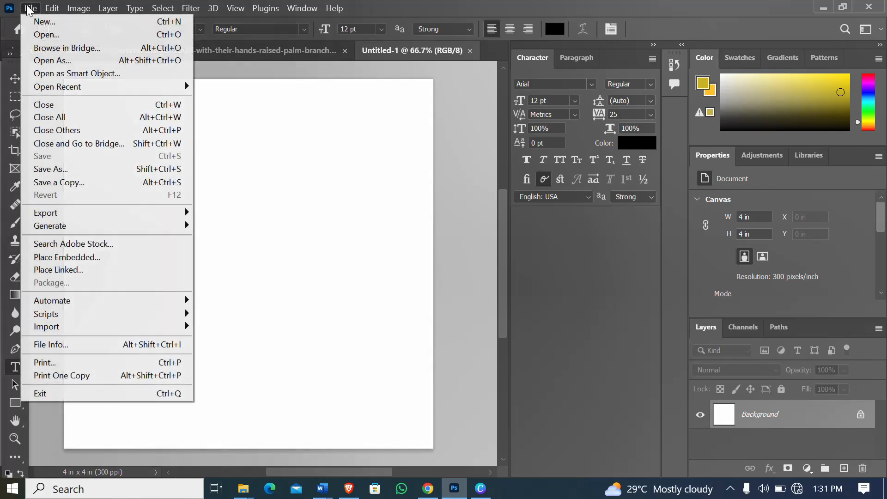
left_click(82, 257)
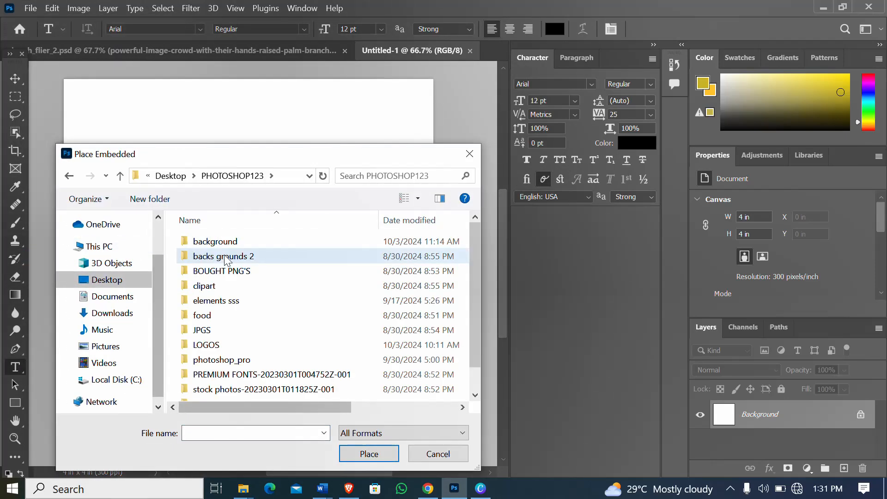
double_click(223, 246)
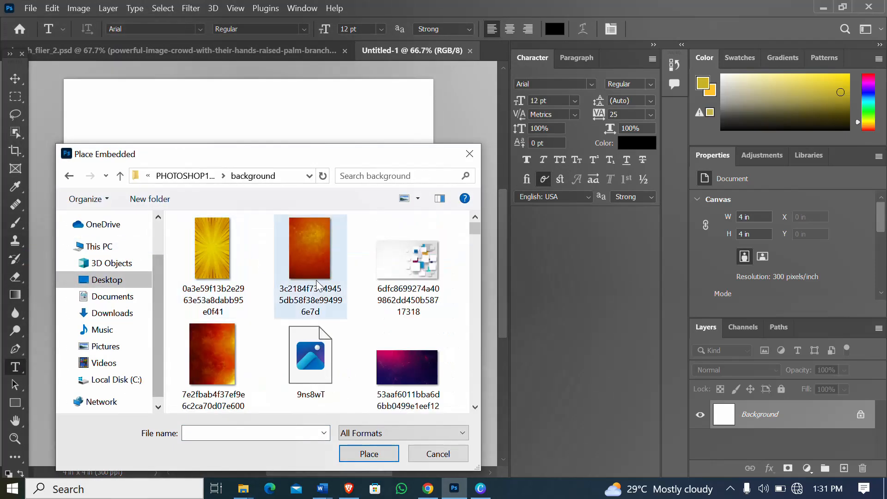
scroll(336, 298, "down", 10)
scroll(336, 300, "down", 3)
scroll(331, 301, "up", 2)
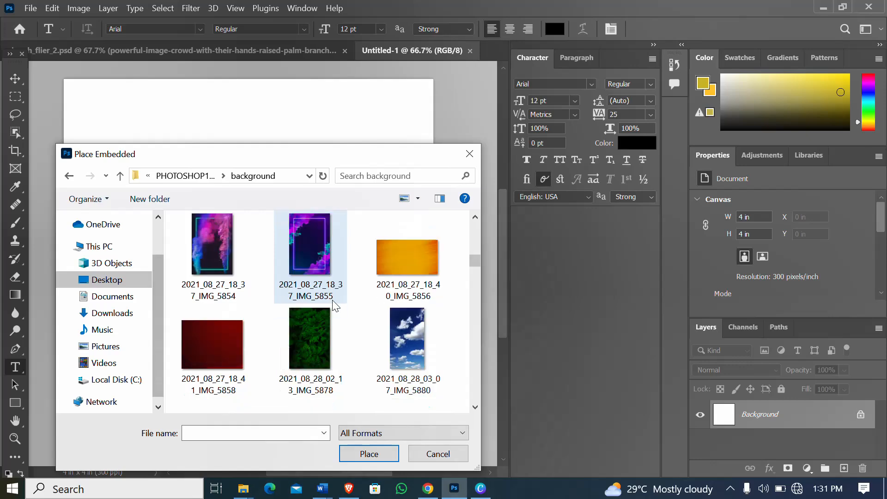
scroll(332, 301, "down", 5)
scroll(336, 305, "down", 15)
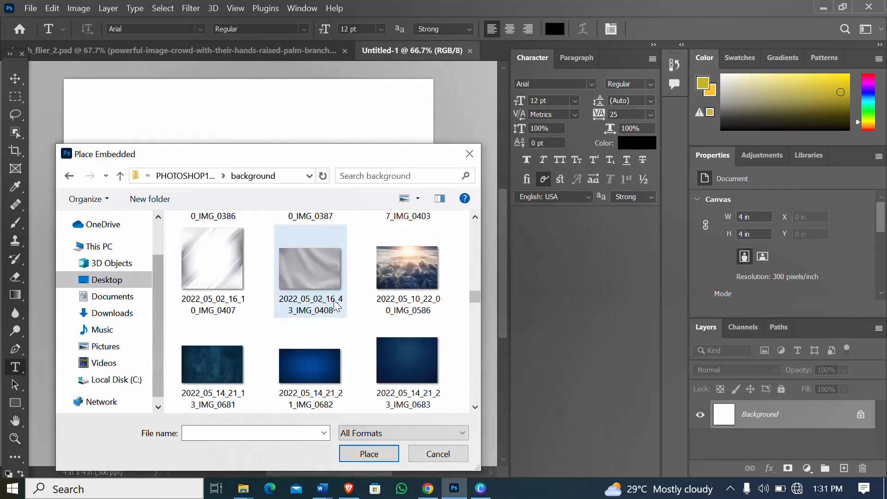
scroll(334, 301, "down", 12)
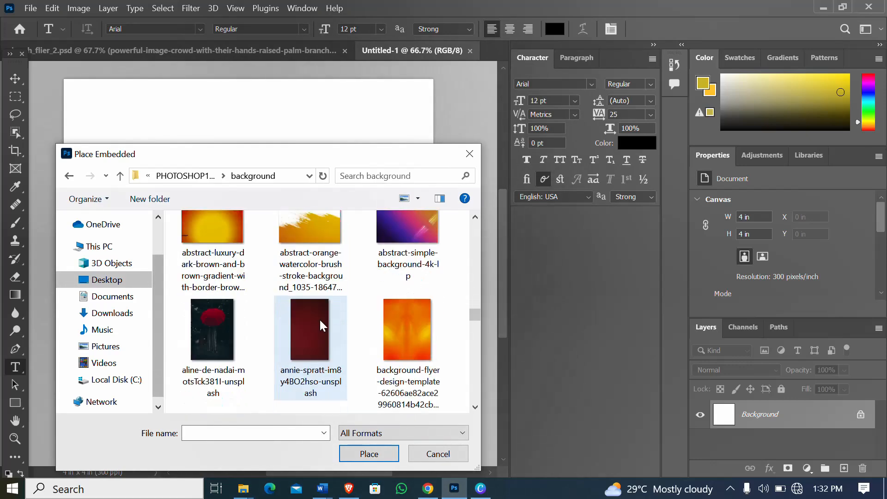
left_click(404, 260)
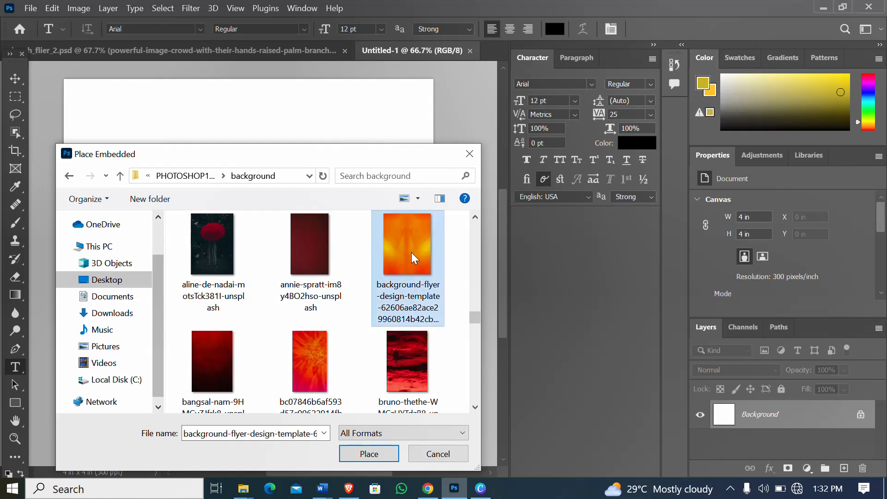
double_click(411, 253)
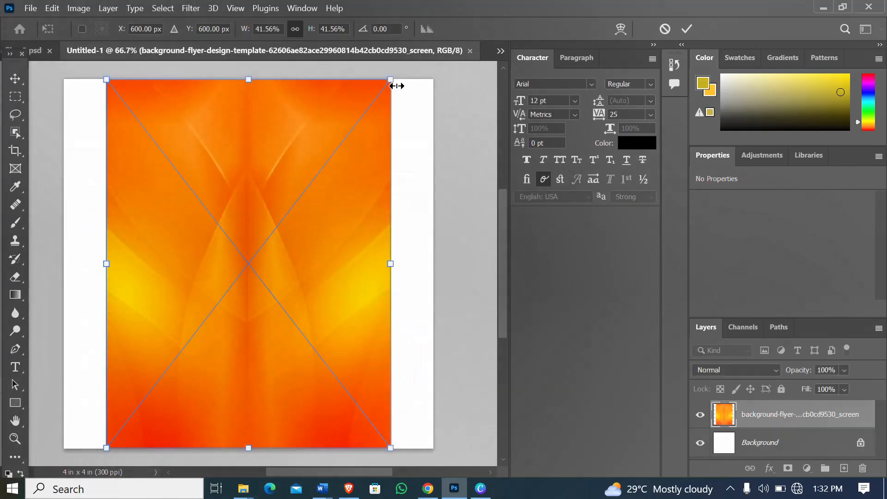
- Scale the placed background proportionally to about 59% so it covers the whole canvas, and rasterize its layer
left_click_drag(395, 84, 462, 155)
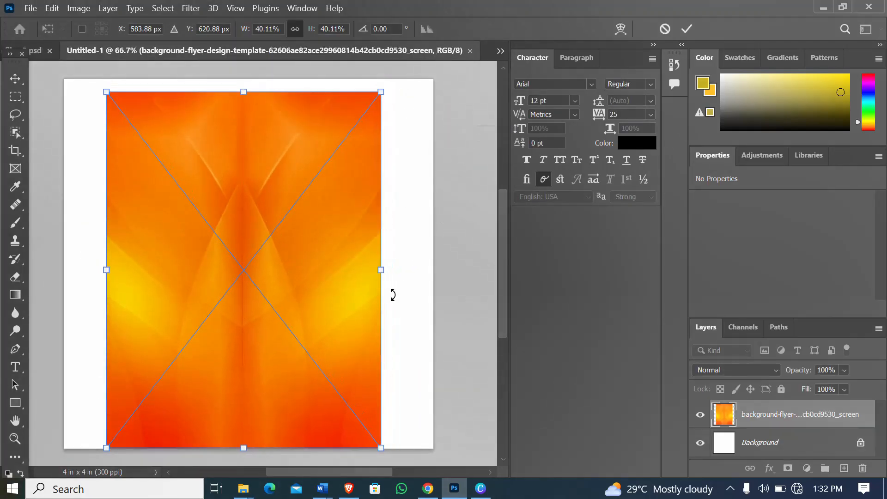
left_click_drag(380, 272, 461, 272)
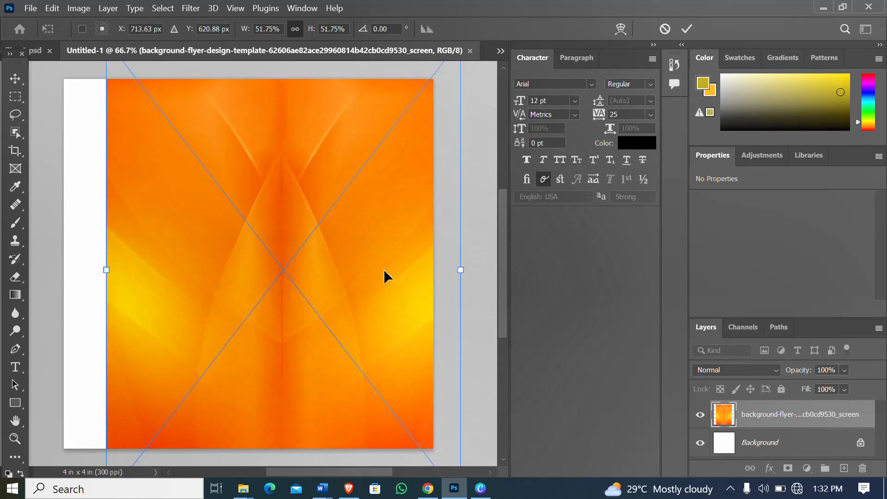
left_click_drag(100, 270, 56, 270)
key("Return")
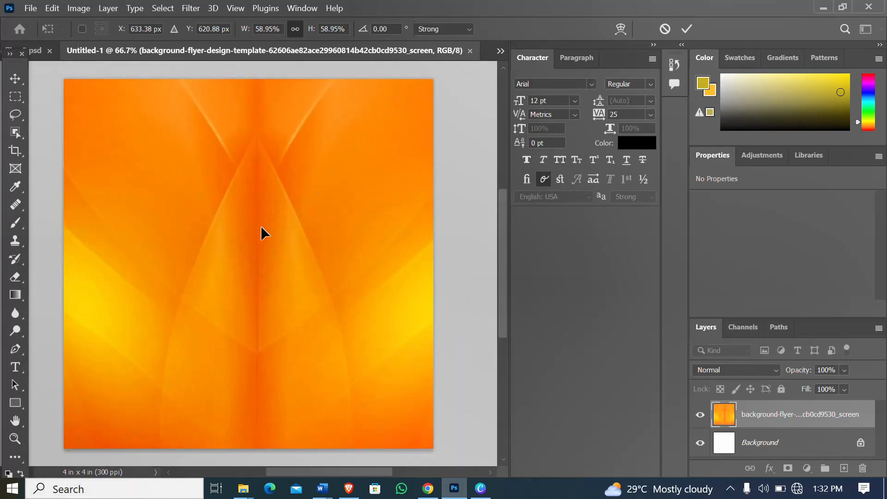
right_click(770, 419)
left_click(650, 297)
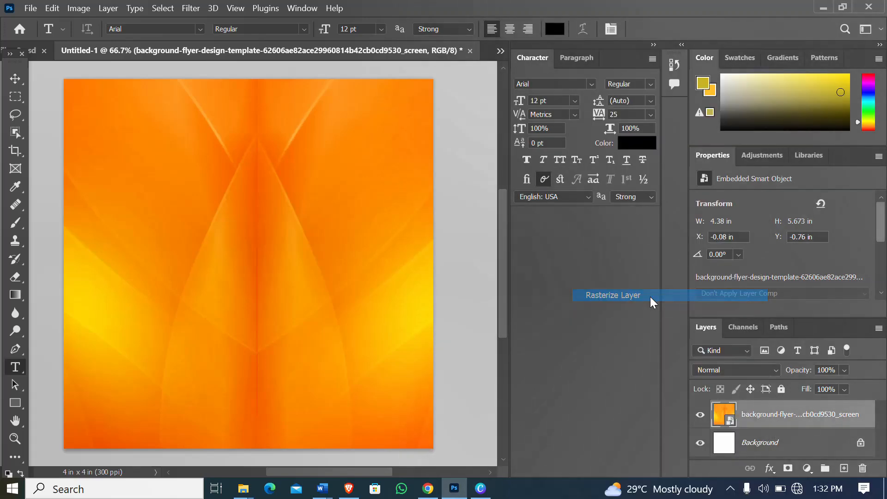
- Place the church logo with the cross and figures, file 240_F_379497348, from the LOGOS folder as an embedded image
left_click(28, 8)
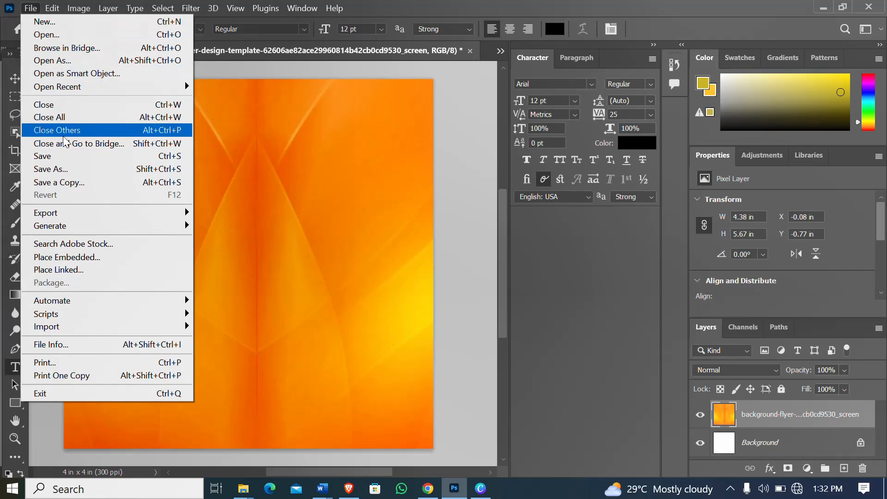
left_click(67, 257)
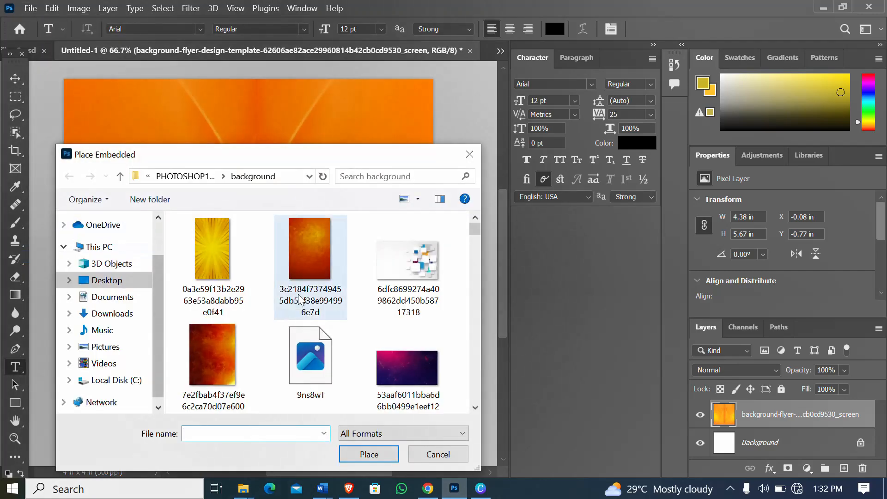
left_click(201, 177)
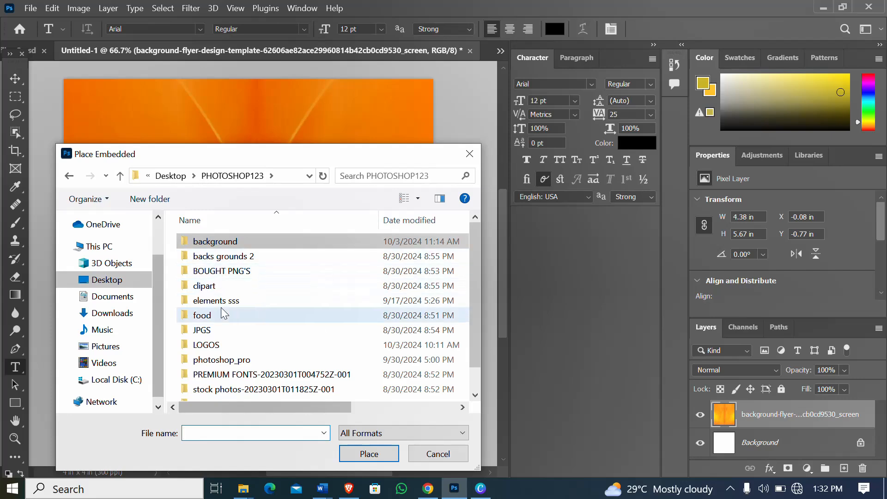
left_click(215, 346)
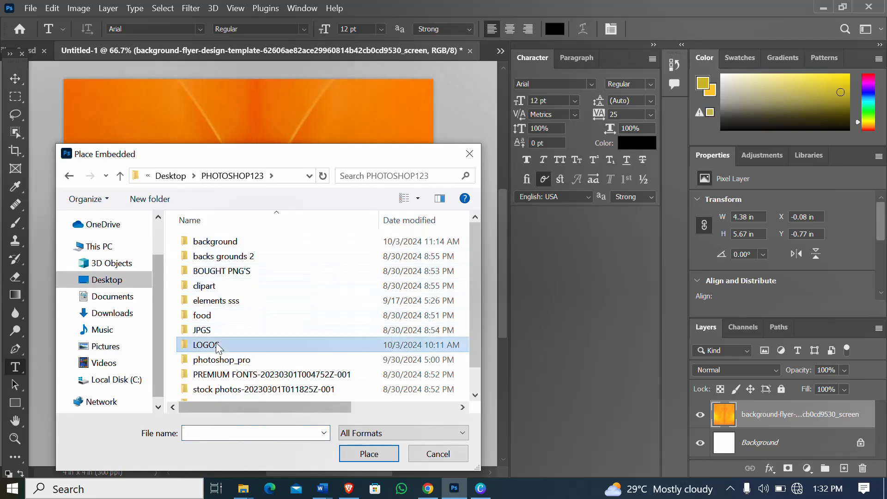
double_click(215, 345)
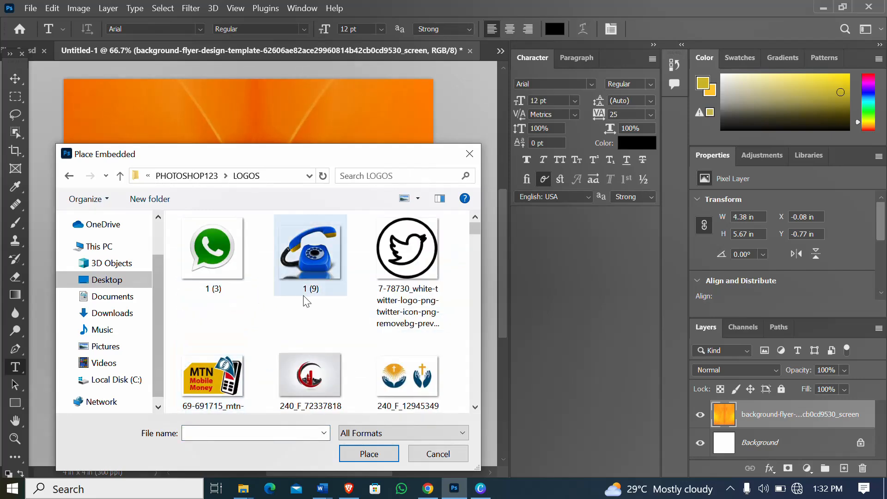
scroll(313, 300, "down", 3)
double_click(305, 343)
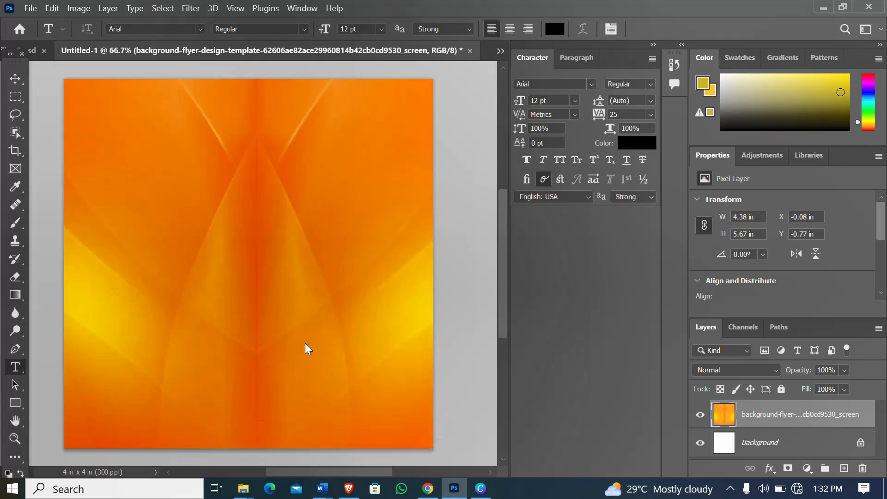
- Move the logo to the upper part of the canvas, about X 478 px, Y 148 px, and rasterize its layer
left_click_drag(249, 266, 214, 132)
key("t")
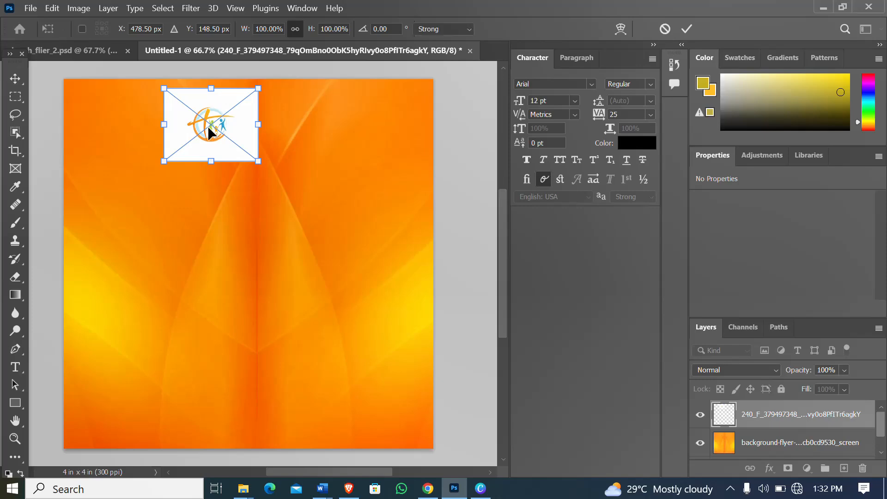
right_click(773, 417)
left_click(654, 297)
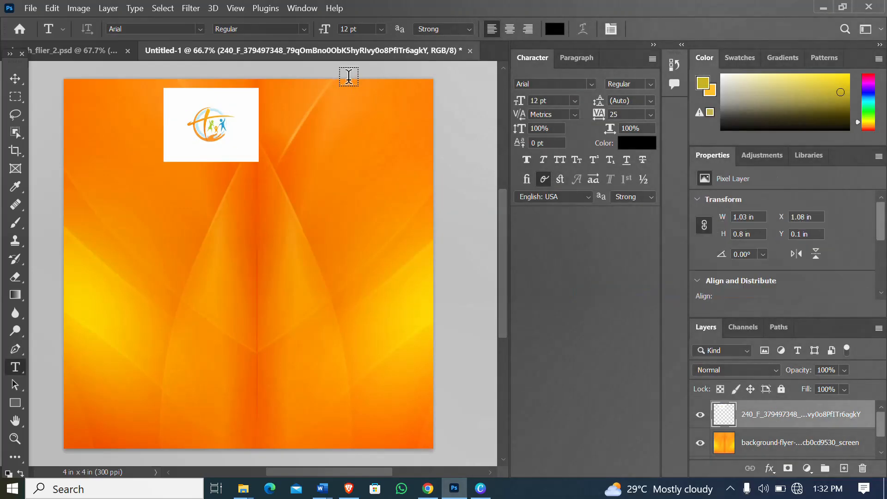
left_click(303, 7)
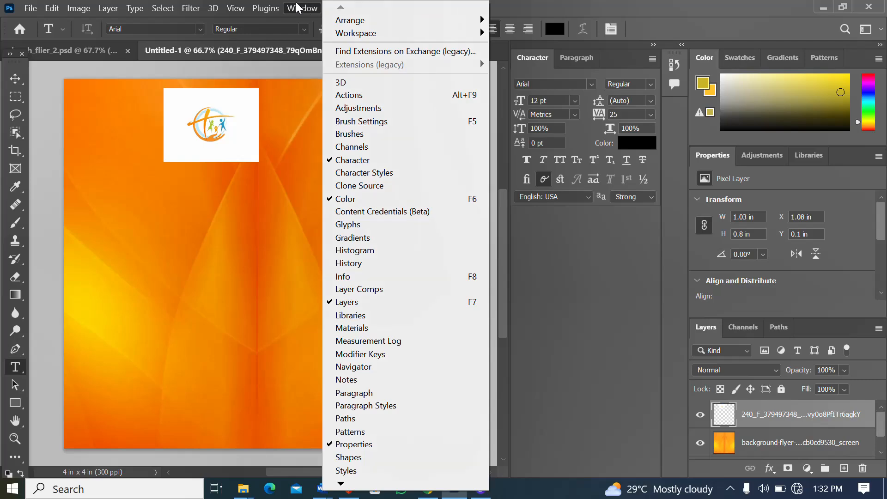
left_click(342, 445)
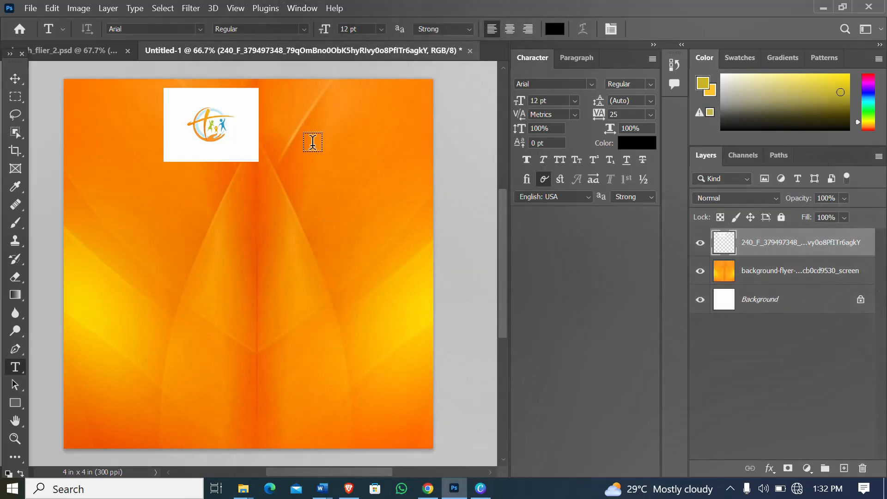
left_click(303, 8)
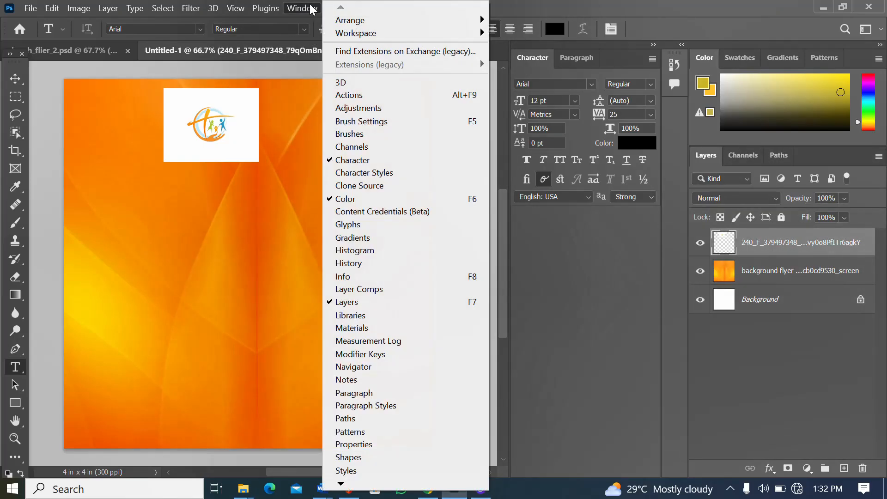
left_click(355, 446)
- Remove the white background from the logo layer with the Remove Background quick action
scroll(731, 301, "down", 2)
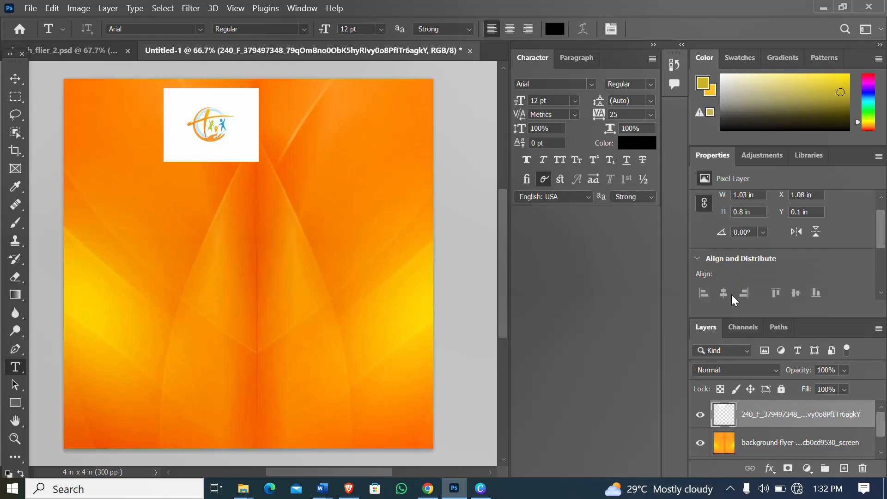
scroll(731, 295, "down", 2)
left_click(737, 280)
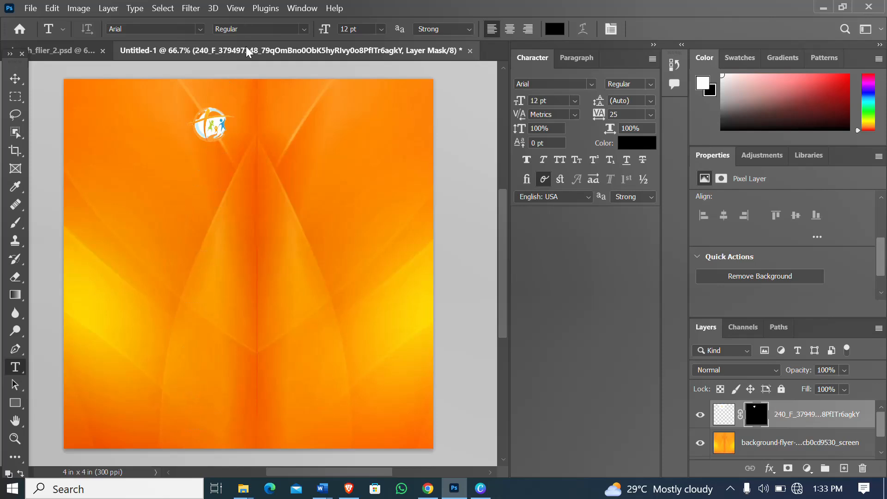
- Review the finished flyer in church_flier_2.psd as a reference and return to the Untitled-1 document
left_click(67, 47)
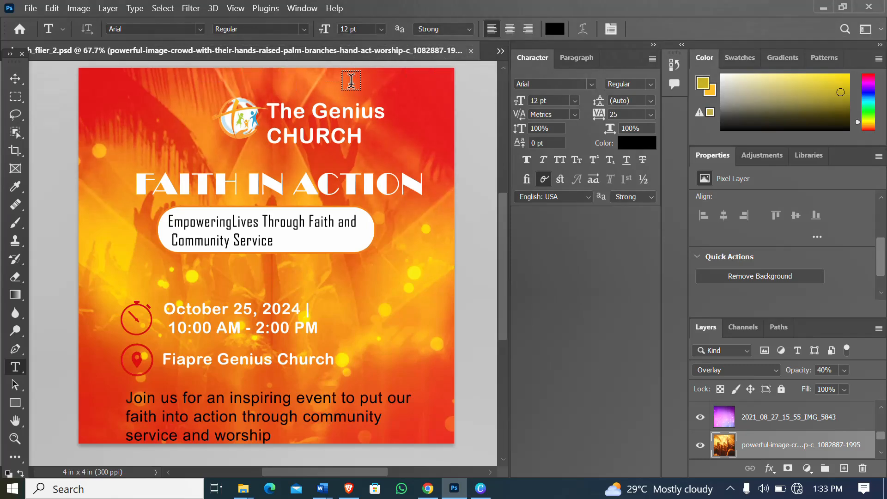
left_click(501, 51)
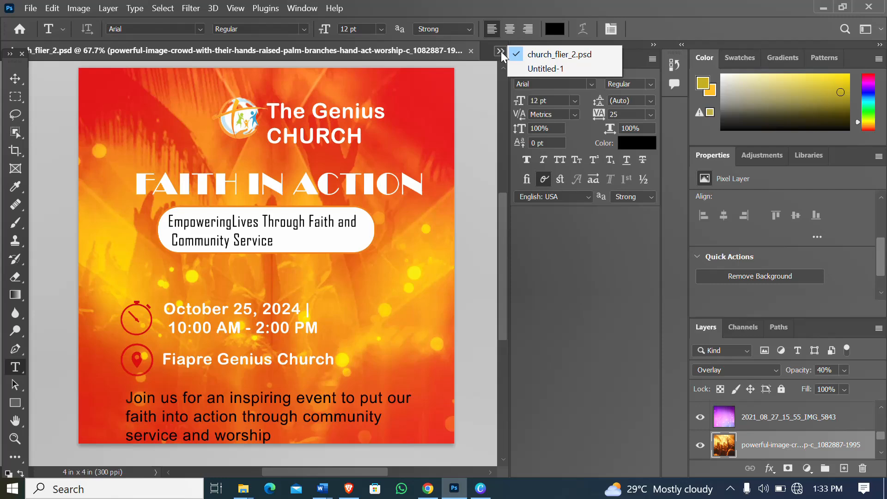
left_click(501, 49)
left_click(501, 48)
left_click(491, 52)
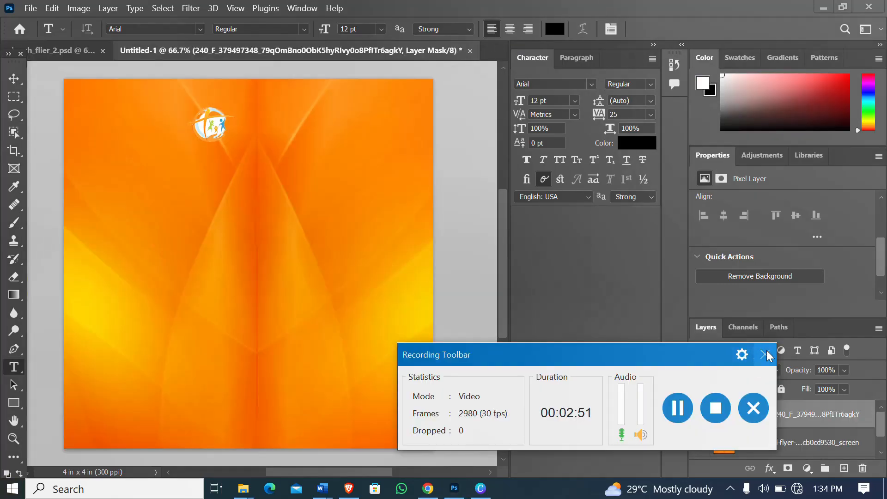
left_click(768, 356)
left_click(559, 418)
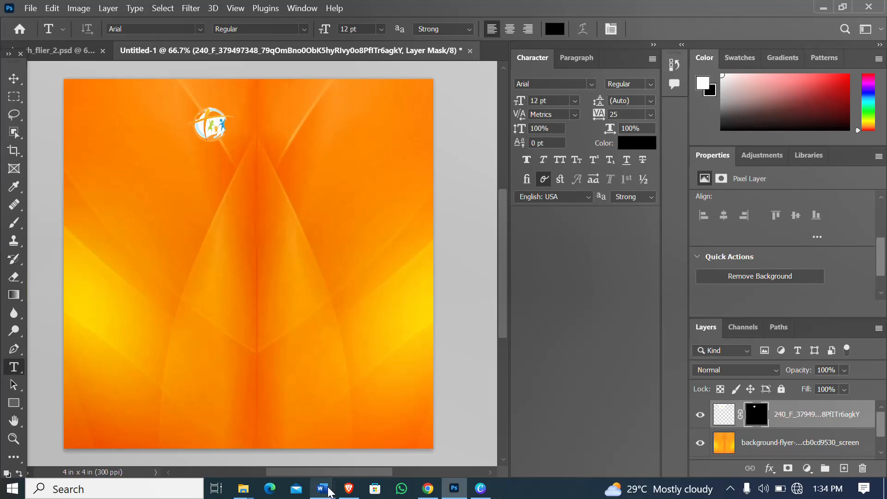
- Switch to Document2 in Word and copy the line "THE GENIUS CHURCH"
mouse_move(328, 493)
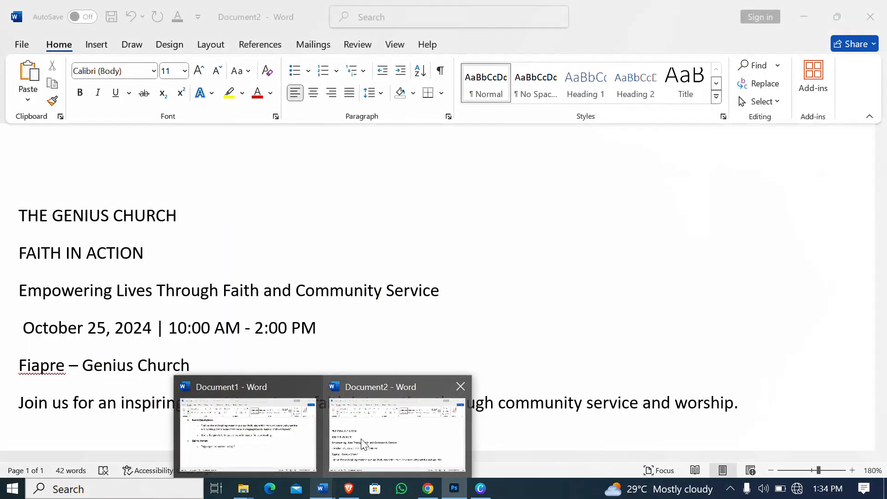
left_click(363, 445)
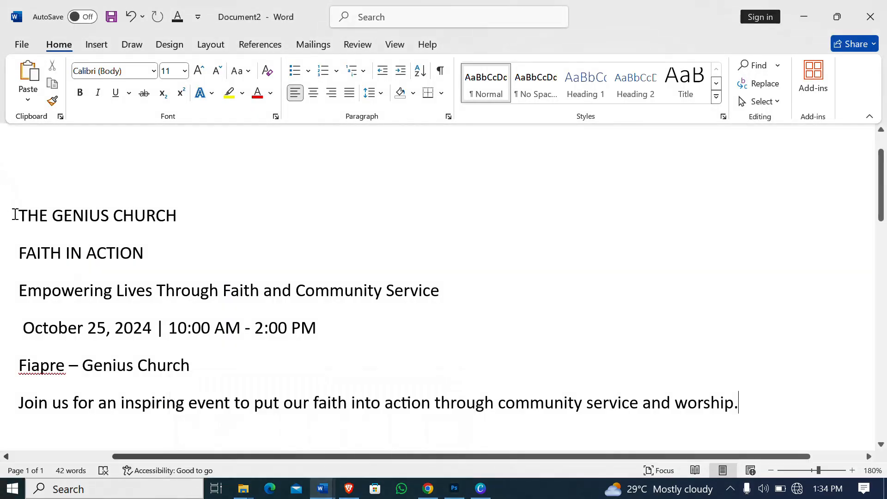
left_click_drag(14, 213, 162, 205)
key("ctrl+c")
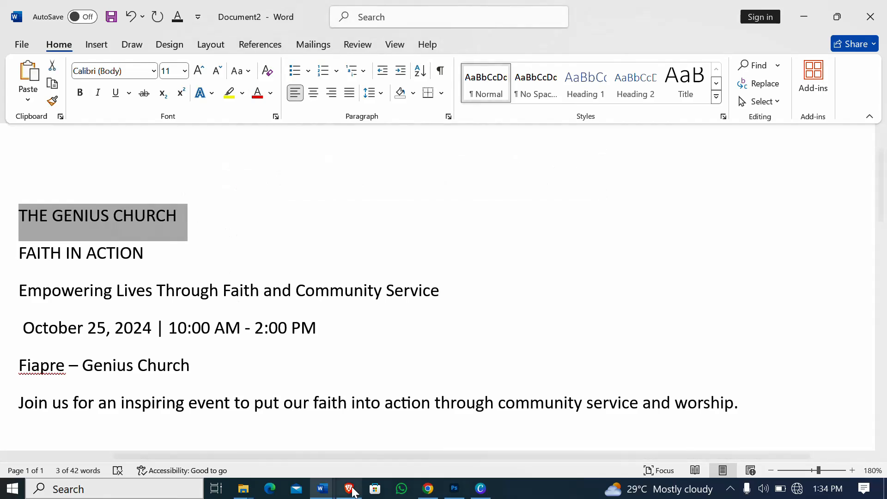
- Switch to Photoshop, paste "THE GENIUS CHURCH" as a text layer beside the logo and move it slightly closer to the logo
mouse_move(455, 489)
left_click(436, 456)
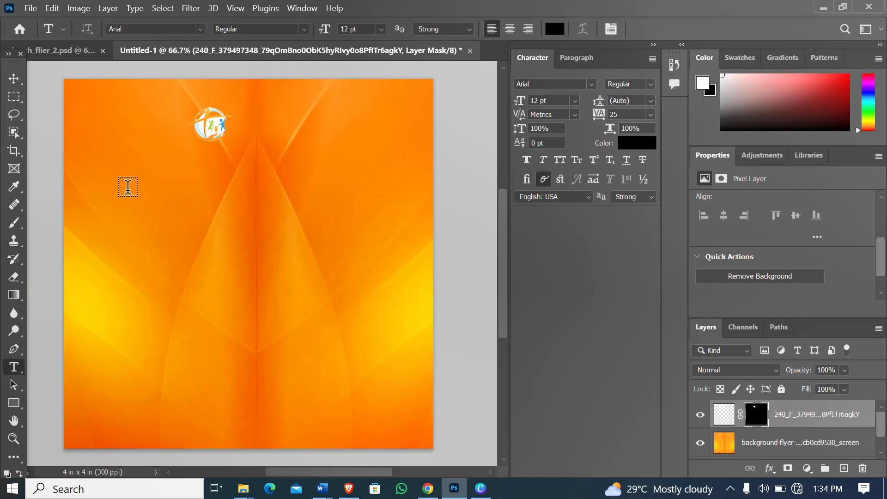
left_click(245, 126)
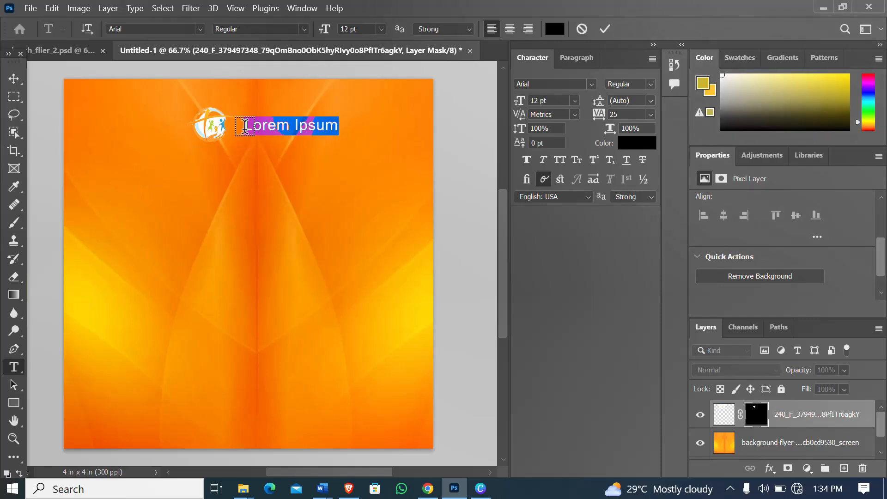
key("ctrl+v")
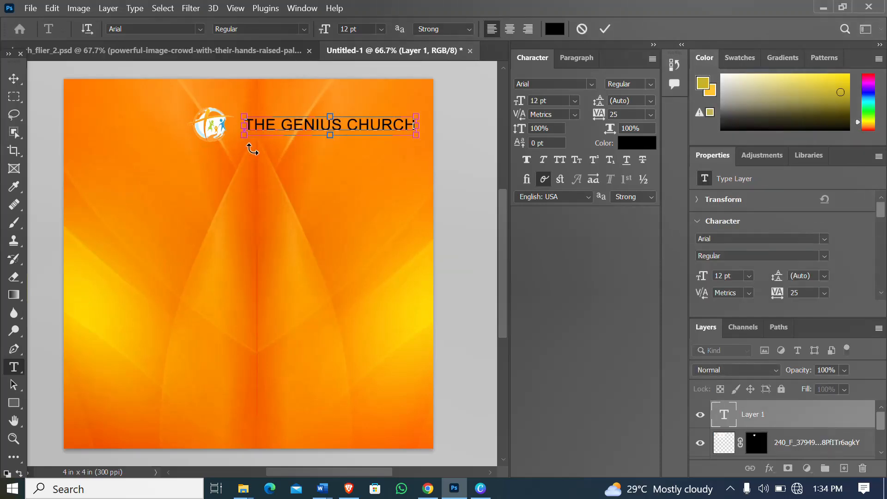
left_click(13, 79)
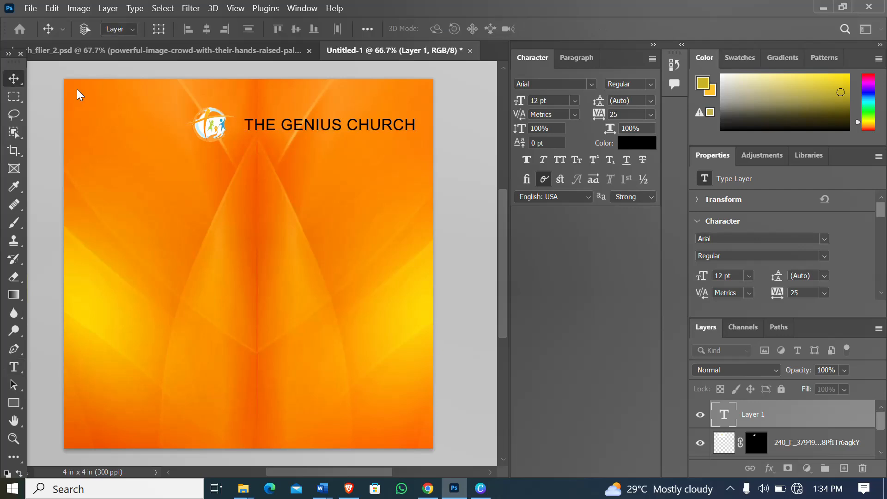
left_click_drag(328, 132, 318, 131)
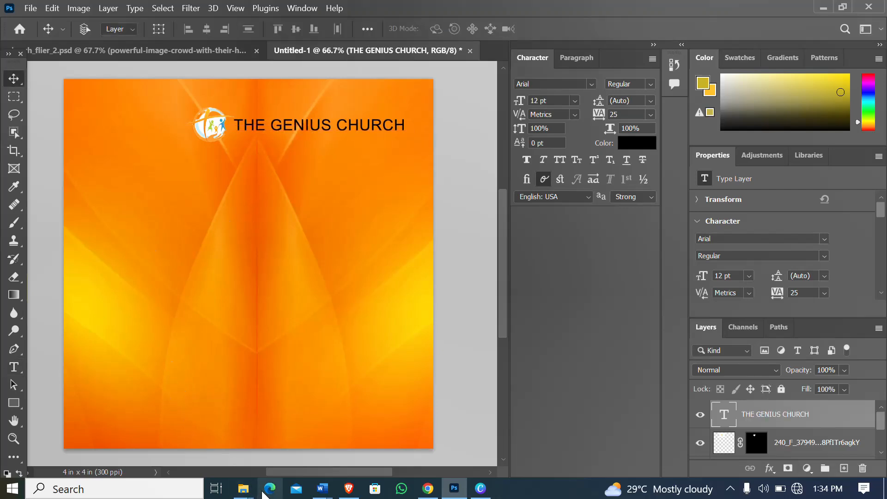
- Switch to Document2 in Word and copy the line "FAITH IN ACTION"
mouse_move(322, 496)
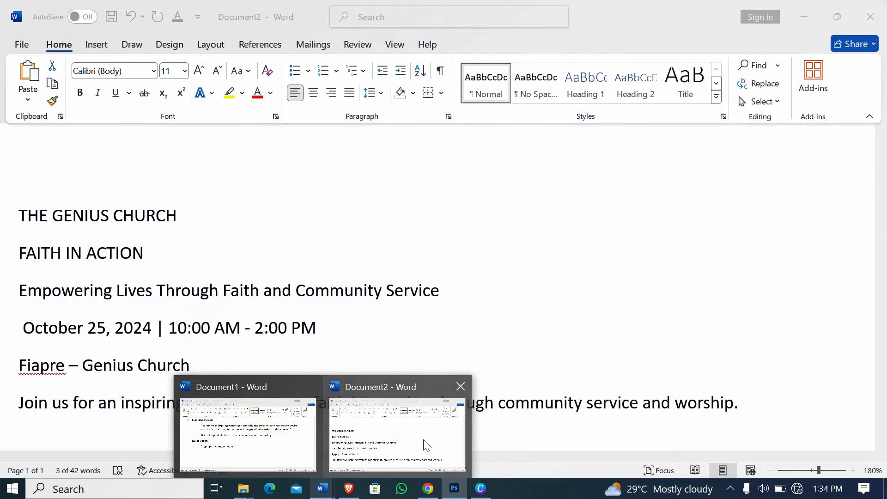
left_click(427, 445)
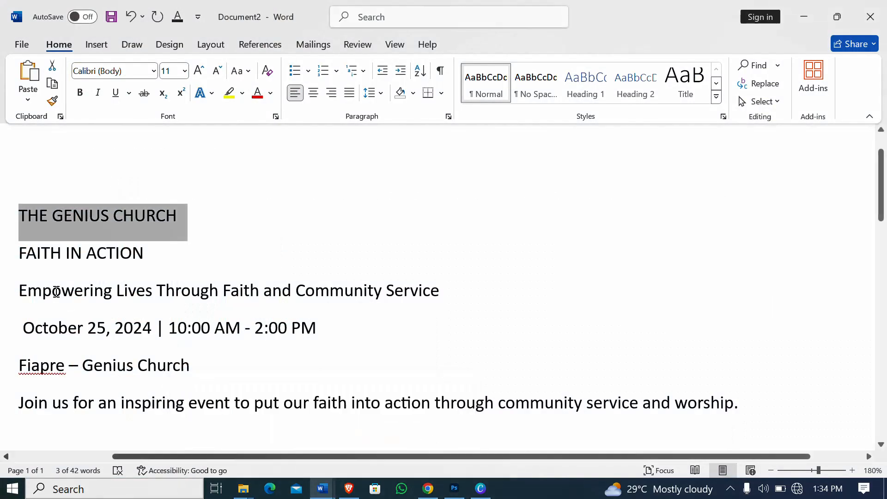
left_click_drag(18, 253, 156, 243)
key("ctrl+c")
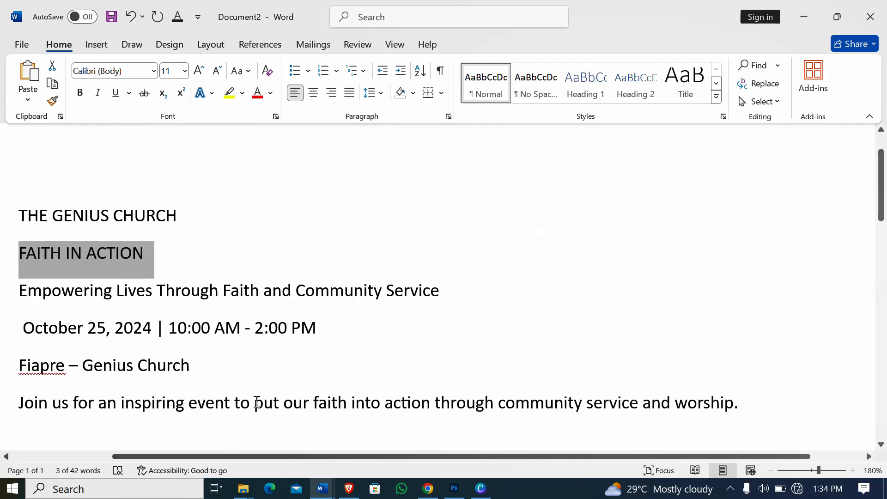
- Return to Photoshop and paste "FAITH IN ACTION" as a new text layer below the church name
left_click(456, 490)
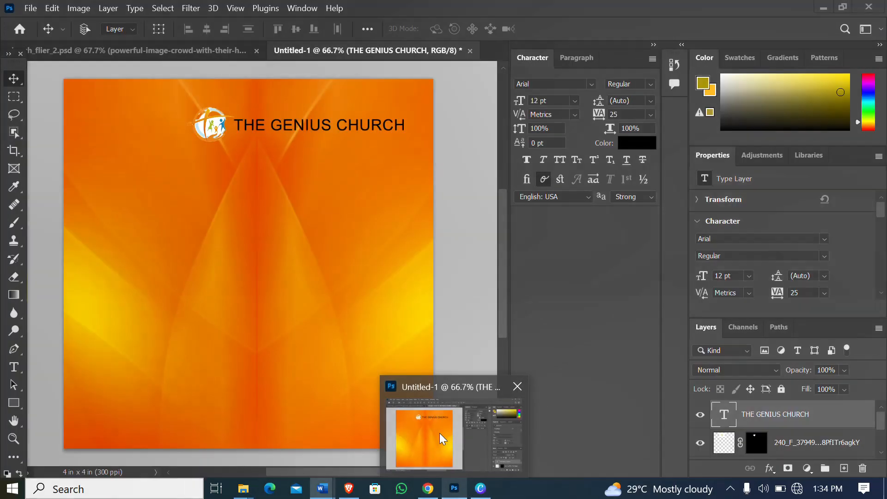
left_click(14, 367)
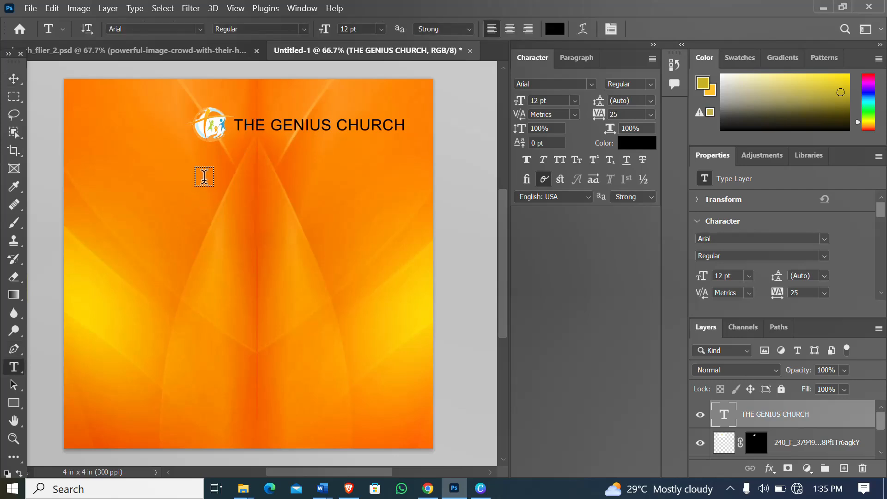
left_click(204, 178)
key("ctrl+v")
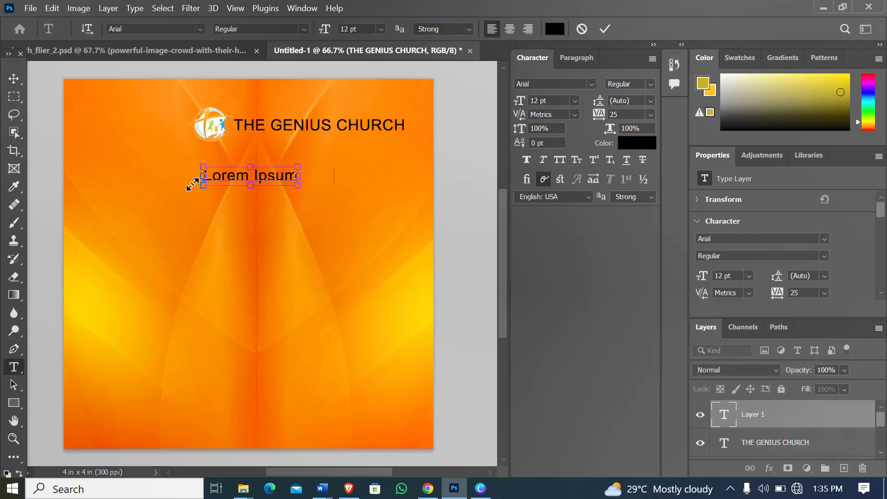
left_click(14, 79)
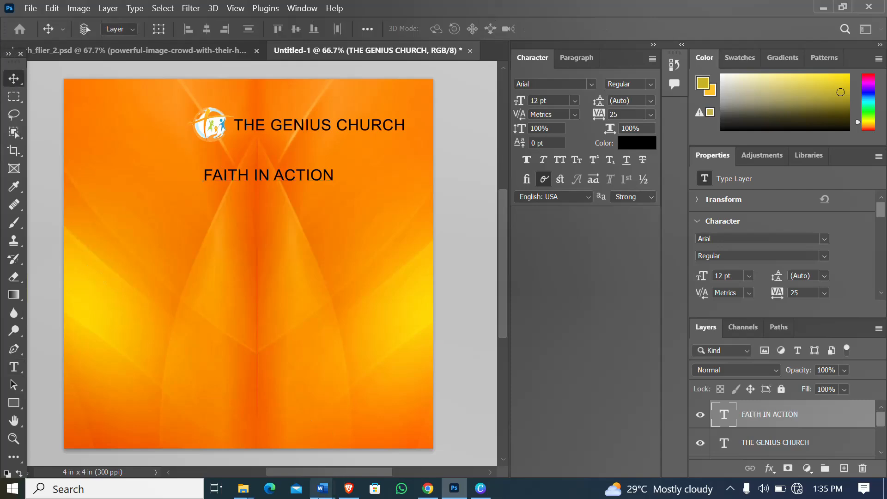
- Switch to Document2 in Word and copy the line "Empowering Lives Through Faith and Community Service"
mouse_move(322, 490)
left_click(402, 423)
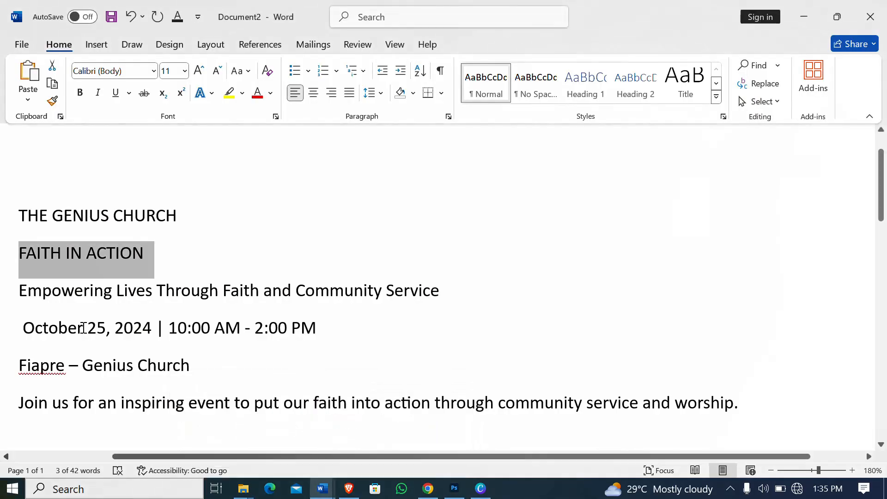
left_click_drag(20, 292, 426, 289)
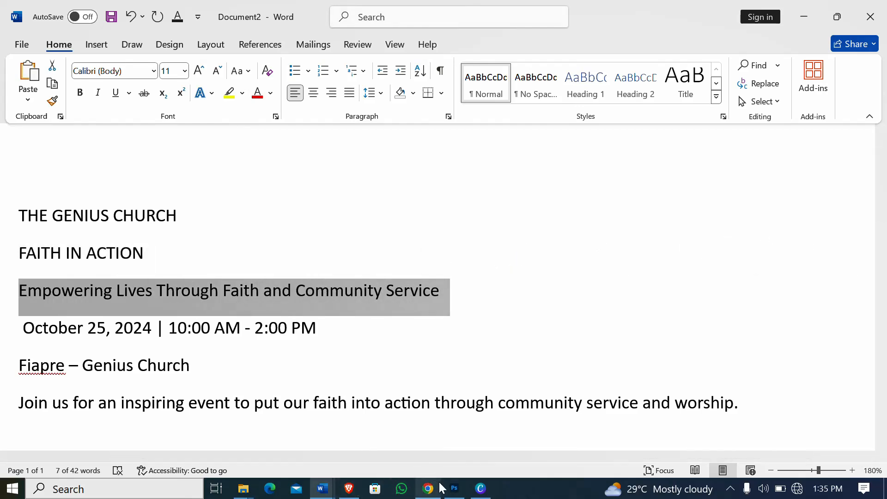
- In Photoshop, paste the tagline below "FAITH IN ACTION" as text broken before "and Community Service", and shift it left toward the canvas centre
mouse_move(454, 491)
left_click(437, 452)
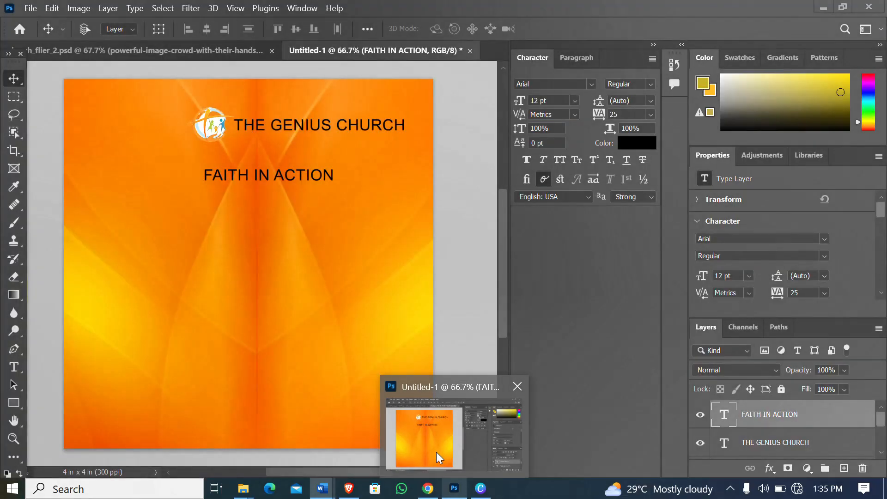
left_click(17, 366)
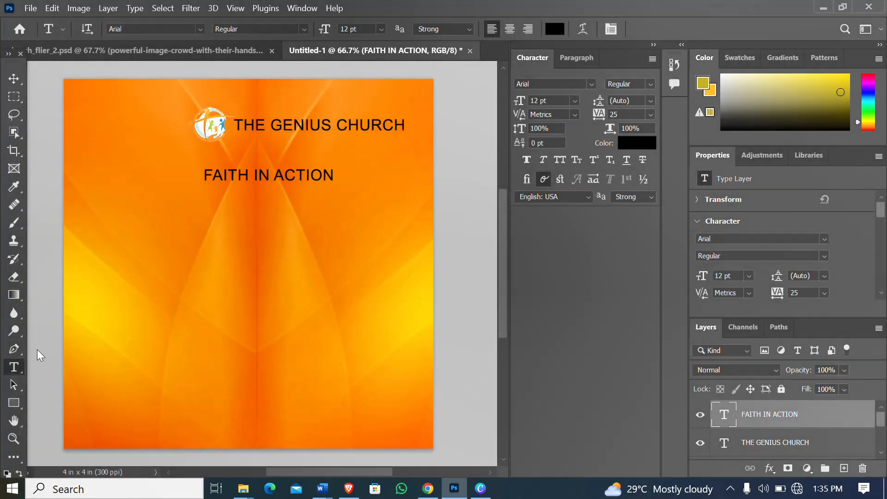
left_click(184, 225)
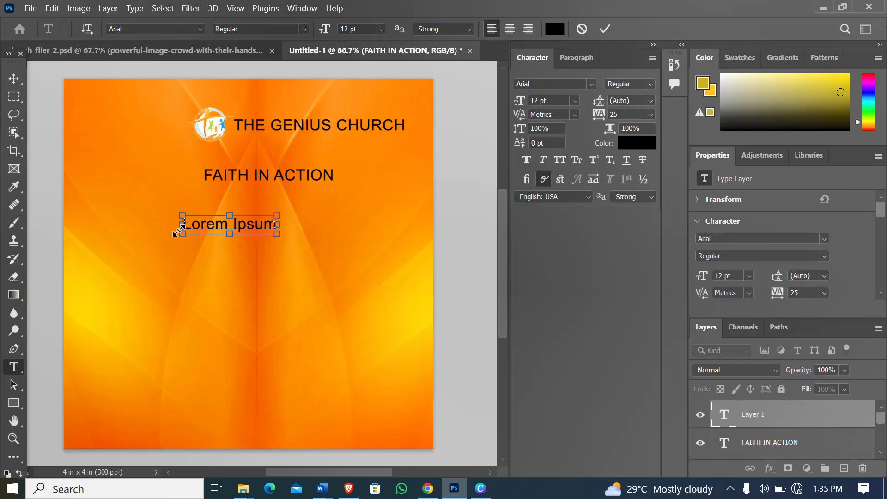
key("ctrl+v")
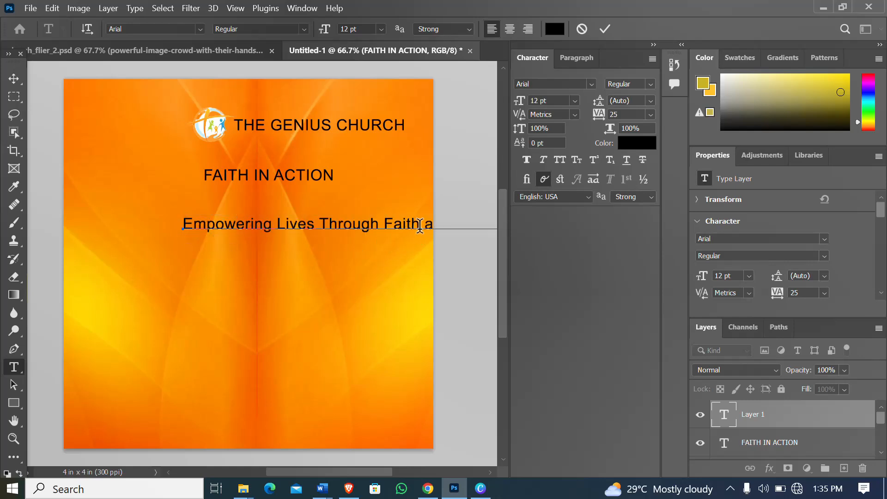
key("Return")
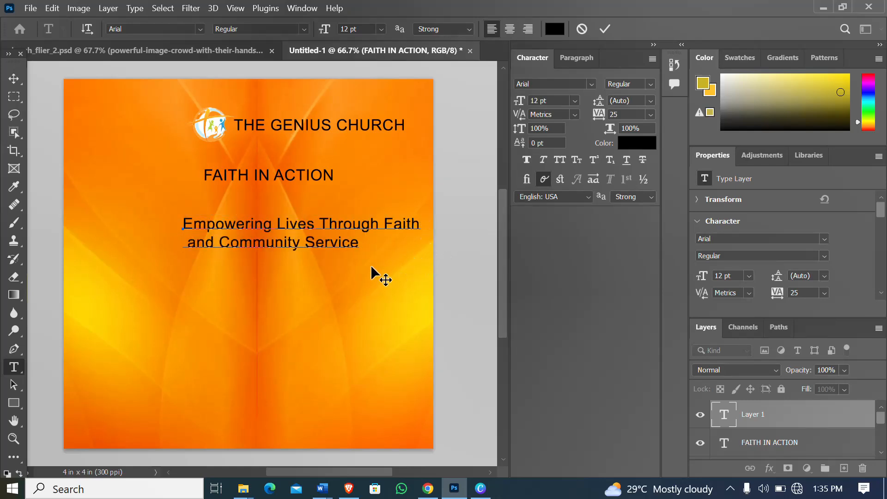
left_click(13, 79)
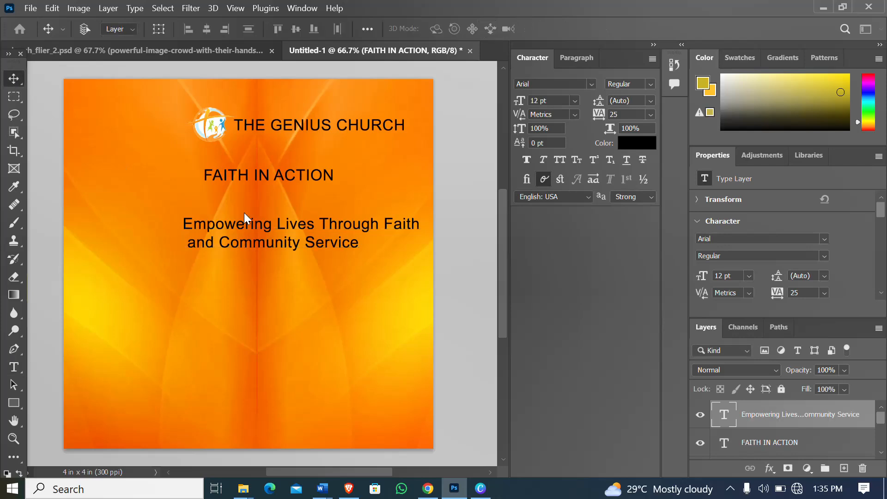
left_click_drag(261, 239, 222, 242)
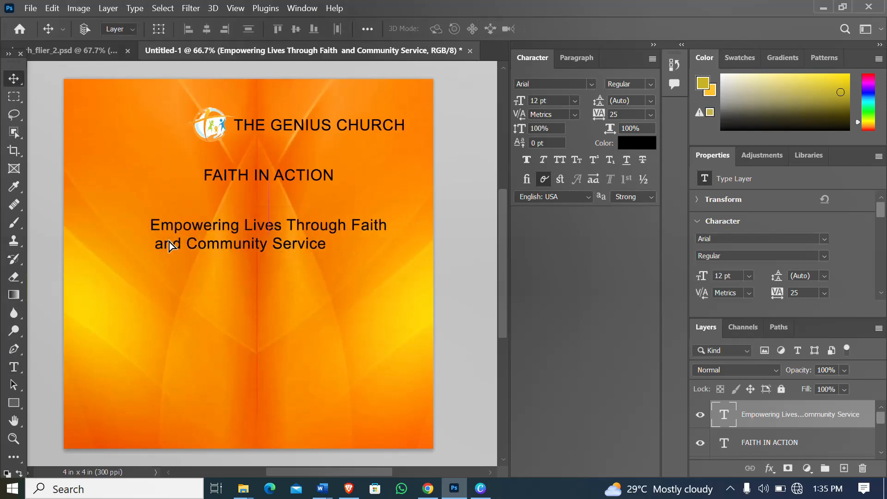
- Switch to Document2 in Word and copy the line "October 25, 2024 | 10:00 AM - 2:00 PM"
left_click(14, 368)
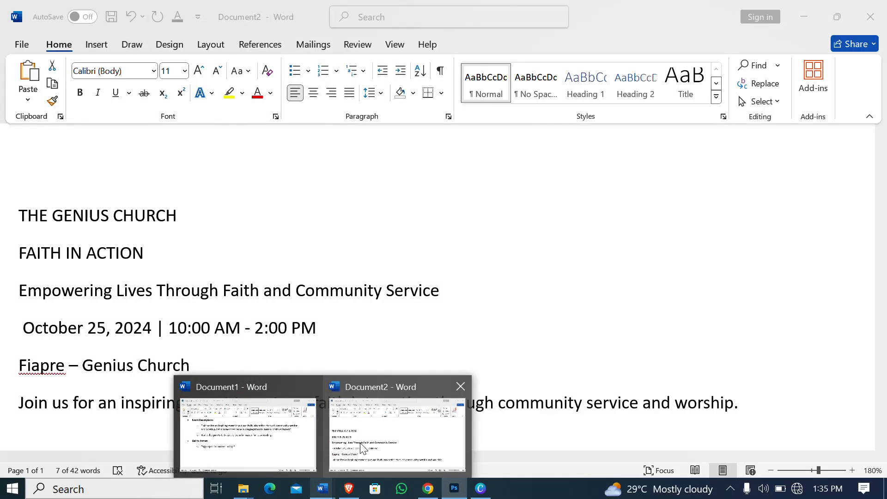
left_click(361, 448)
triple_click(81, 292)
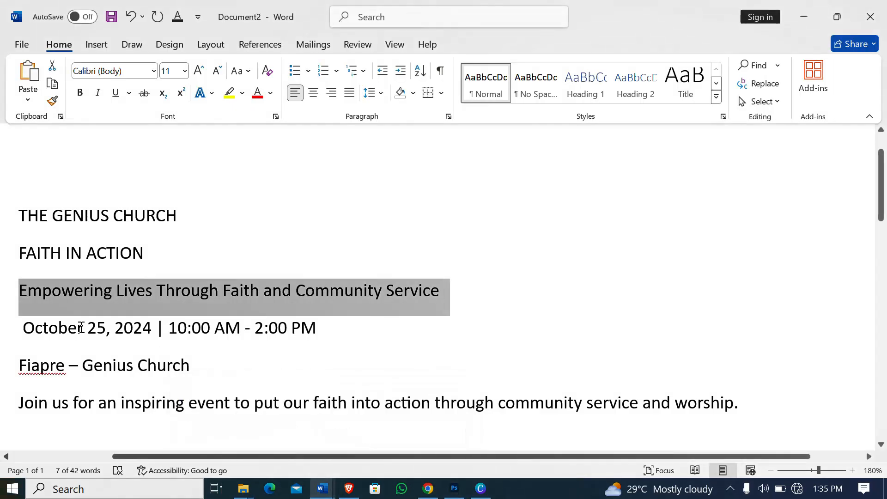
left_click_drag(25, 328, 505, 343)
key("ctrl+c")
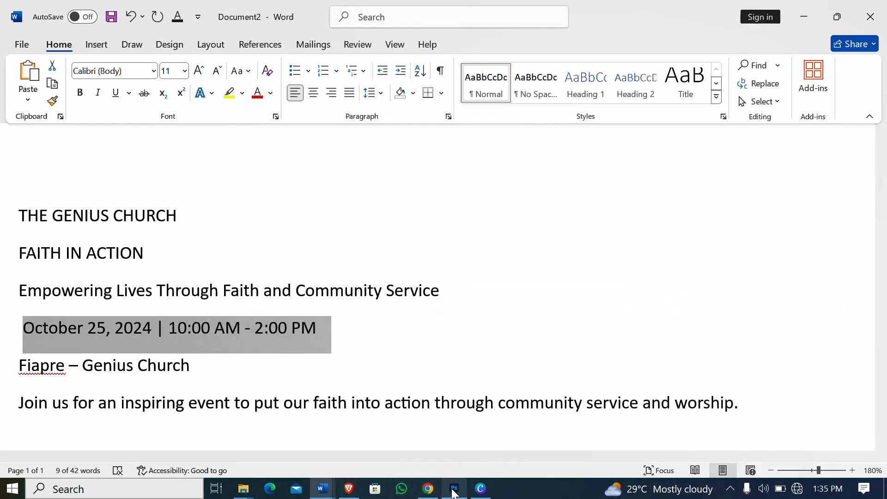
- Return to Photoshop and paste the date and time as text below the tagline, with a line break before "10:00 AM"
mouse_move(454, 489)
left_click(452, 461)
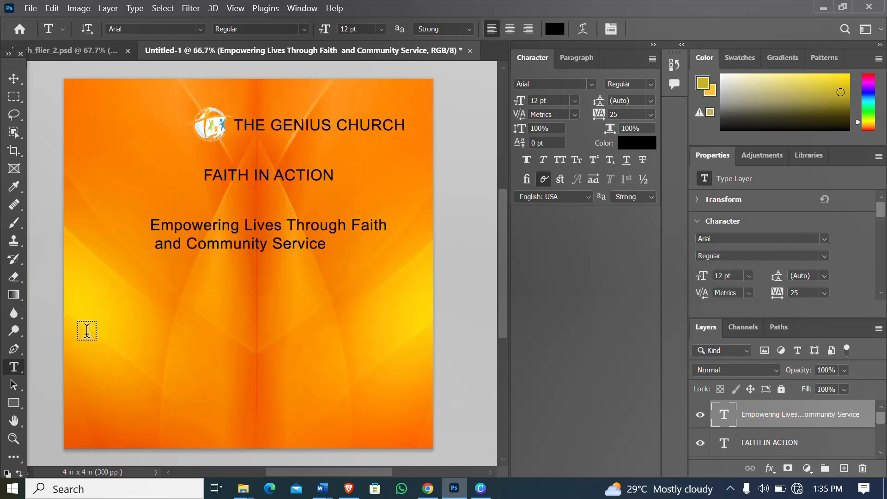
left_click(183, 300)
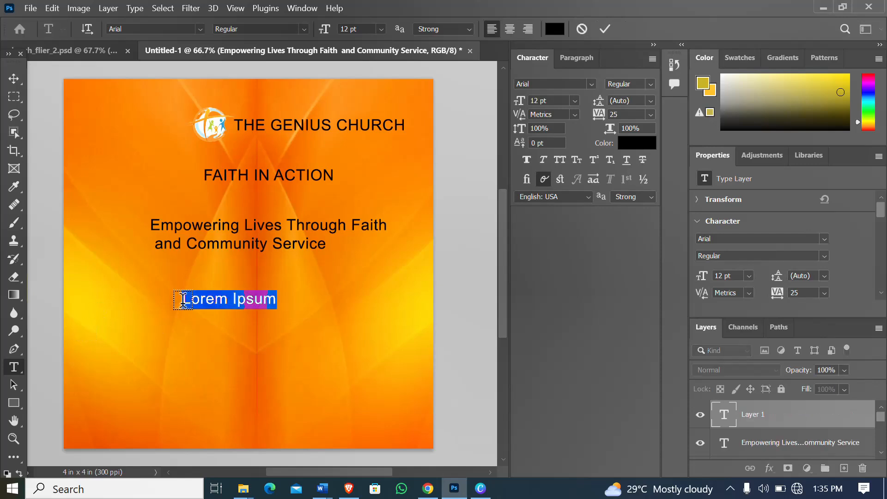
key("ctrl+v")
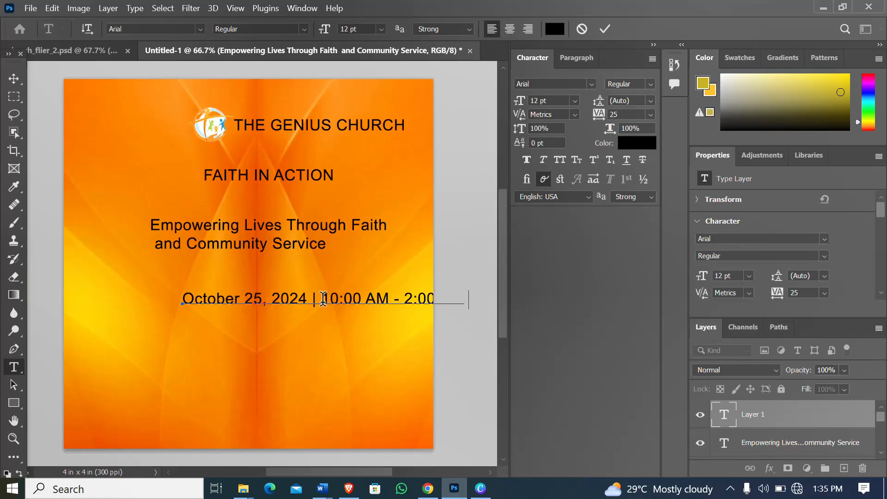
key("Return")
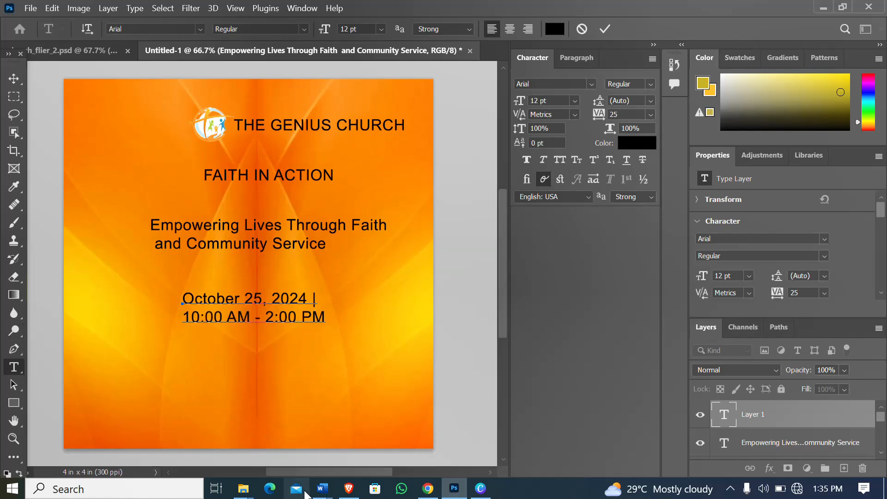
- Switch to Document2 in Word and copy the line "Fiapre – Genius Church"
mouse_move(322, 495)
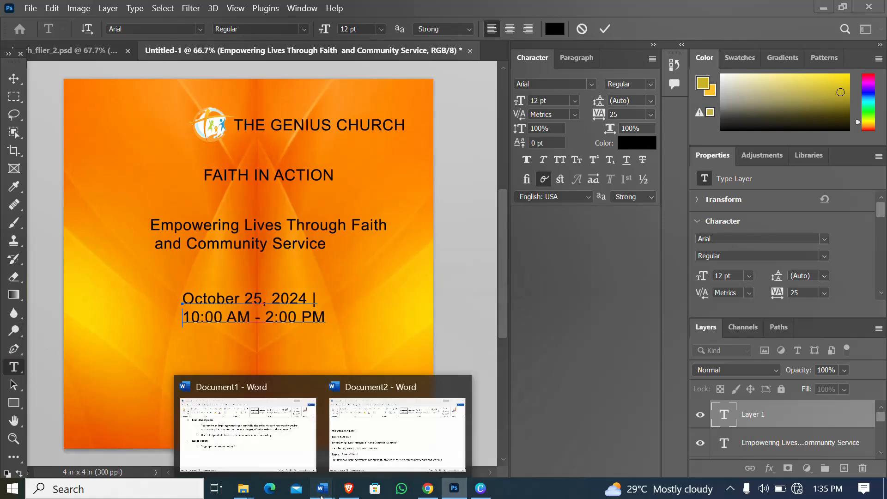
left_click(361, 462)
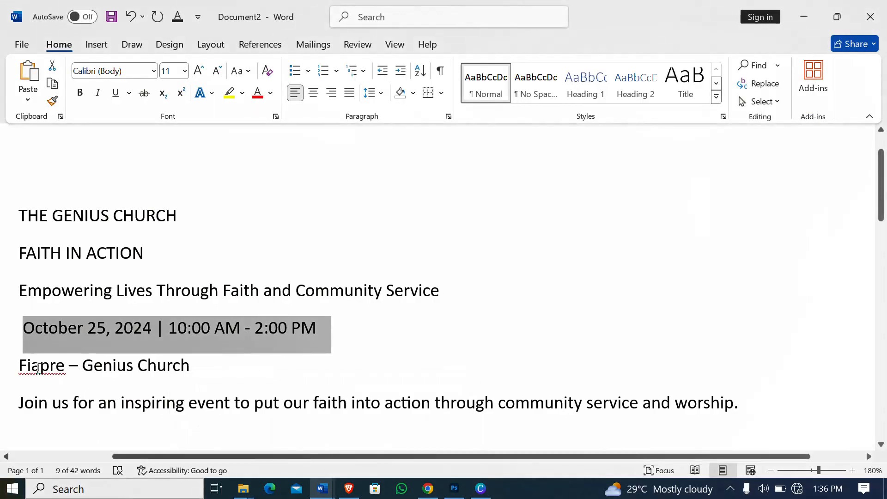
left_click_drag(20, 364, 349, 371)
key("ctrl+c")
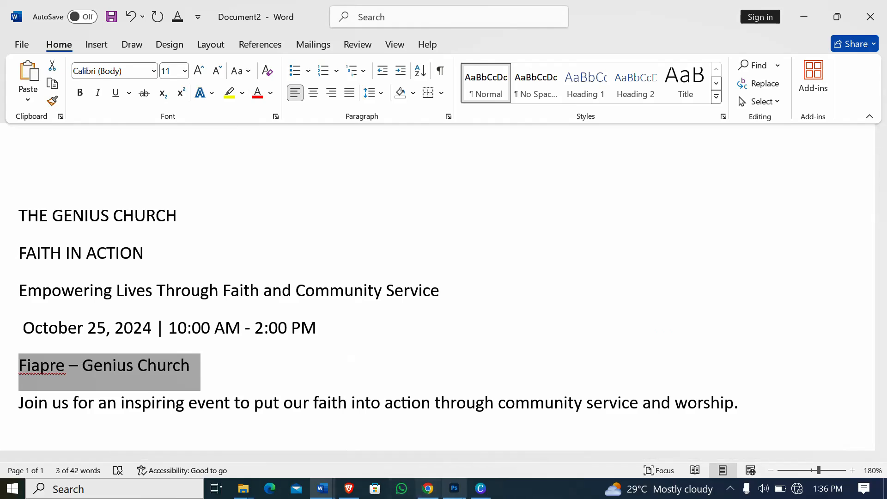
- Return to Photoshop and paste "Fiapre – Genius Church" as a new text line below the date and time
mouse_move(454, 488)
left_click(438, 437)
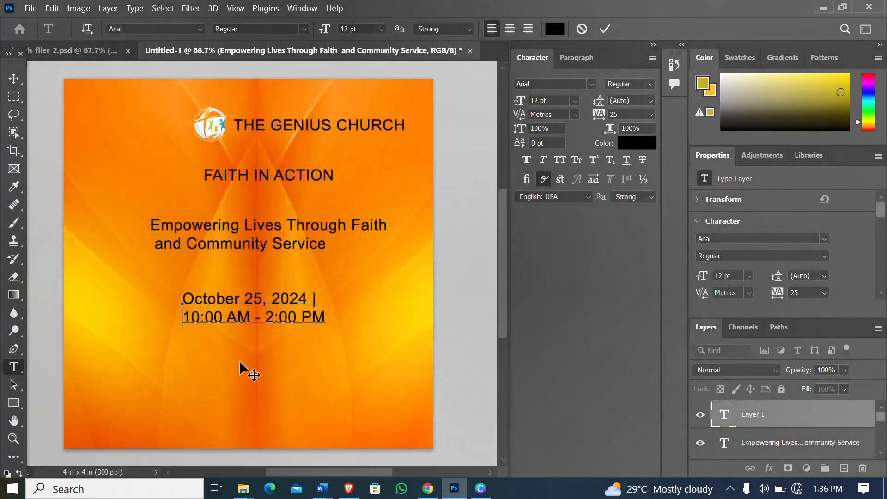
left_click(13, 79)
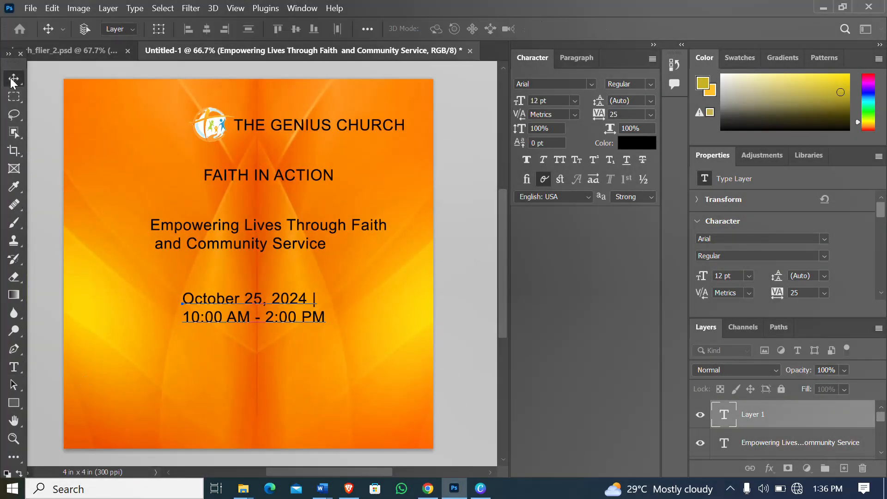
left_click(20, 368)
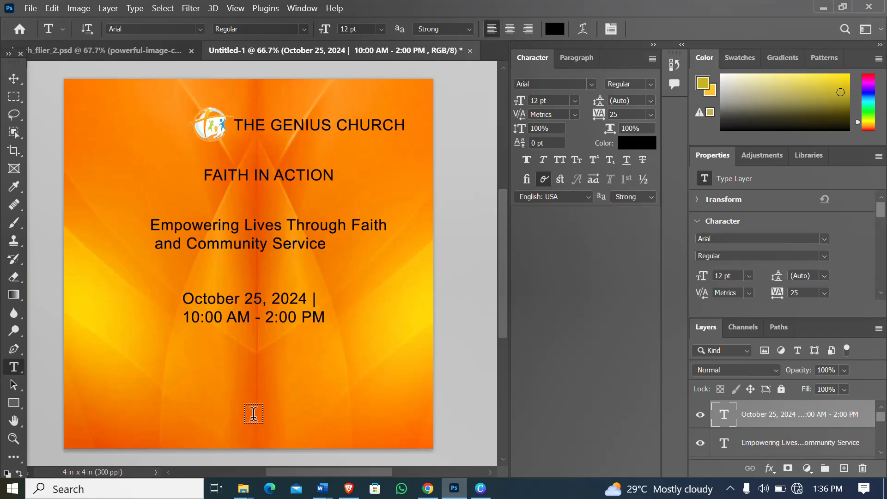
left_click(185, 369)
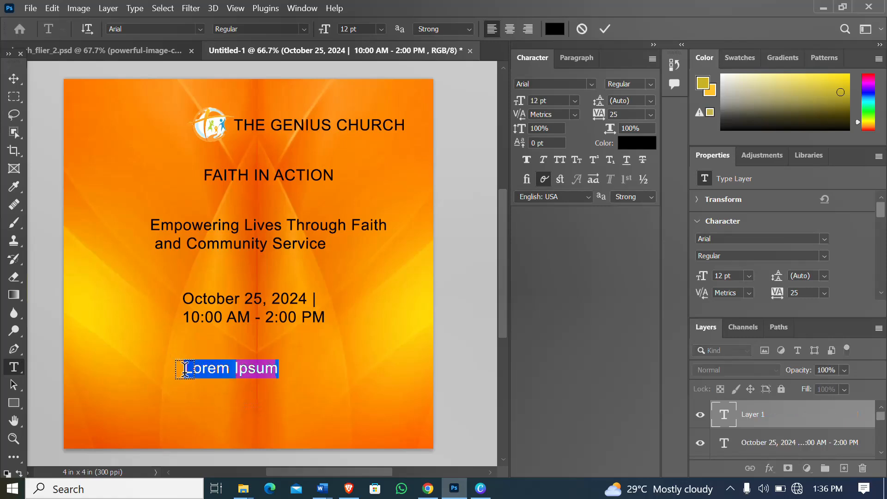
key("ctrl+v")
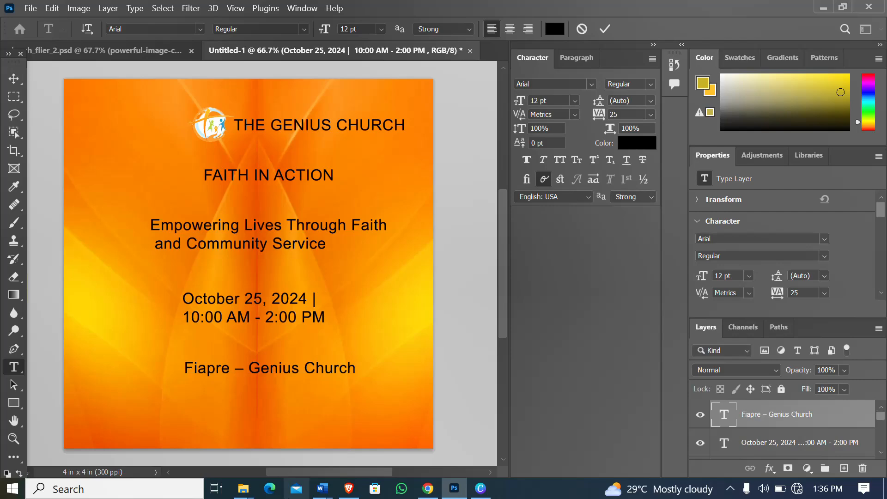
- Switch to Document2 in Word and copy the line "Join us for an inspiring event to put our faith into action through community service and worship."
left_click(323, 488)
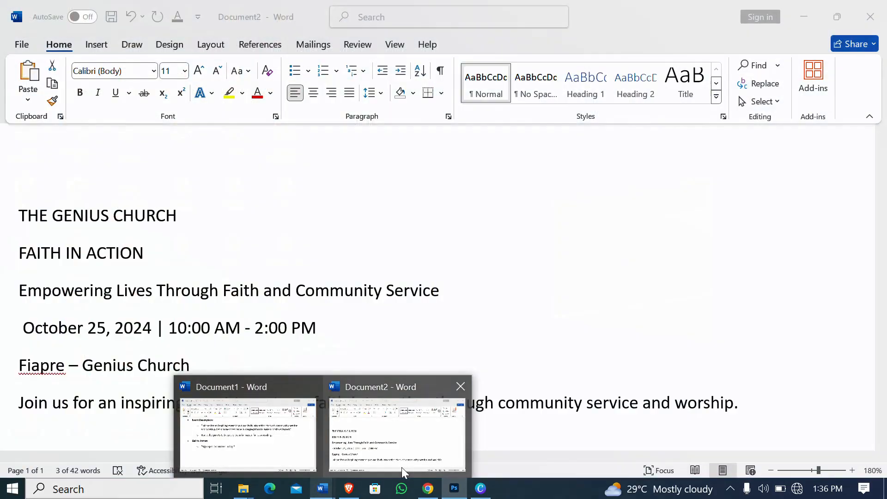
left_click(400, 466)
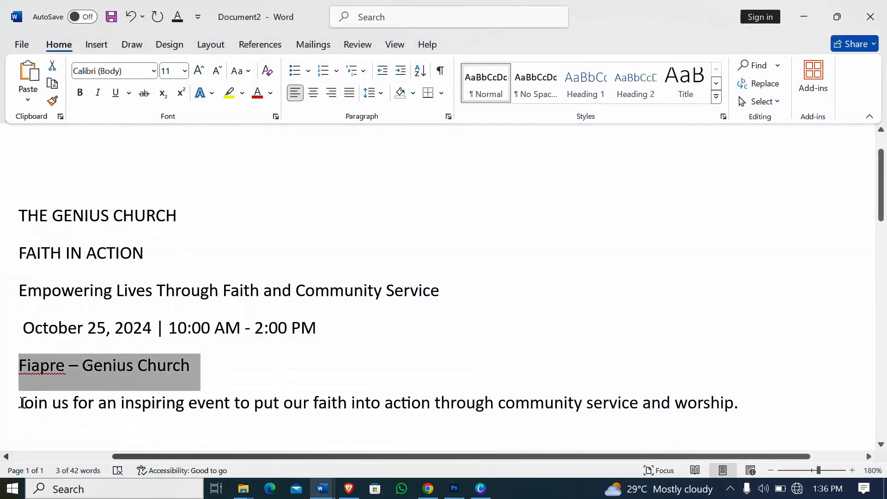
left_click_drag(21, 403, 761, 415)
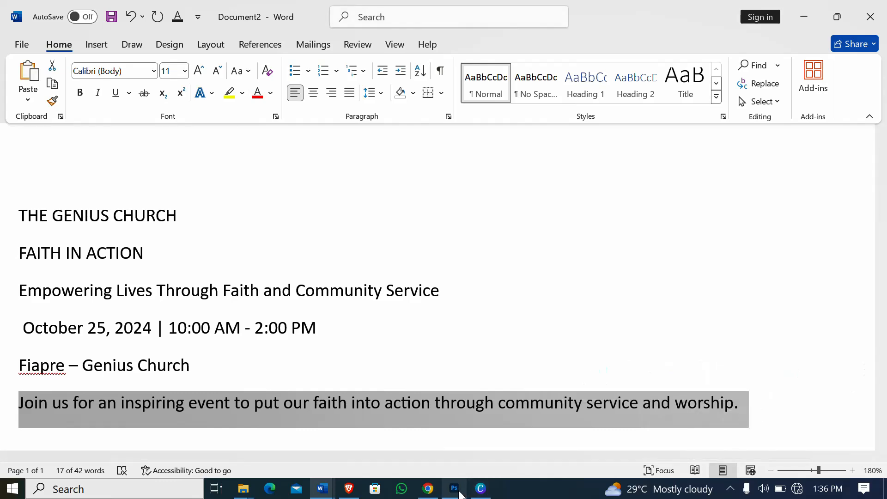
- In Photoshop, paste the invitation sentence below the venue, broken before "put our" and "community", and shift it up and left to fit the canvas
mouse_move(455, 489)
left_click(439, 447)
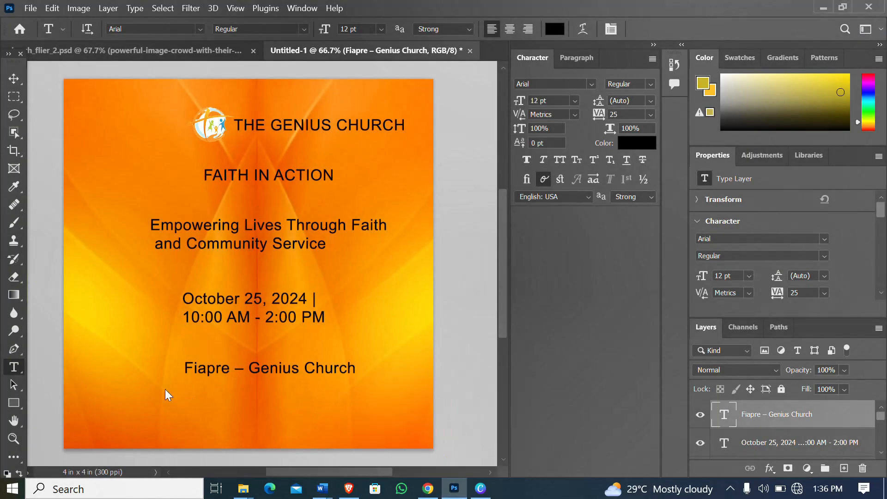
left_click(176, 402)
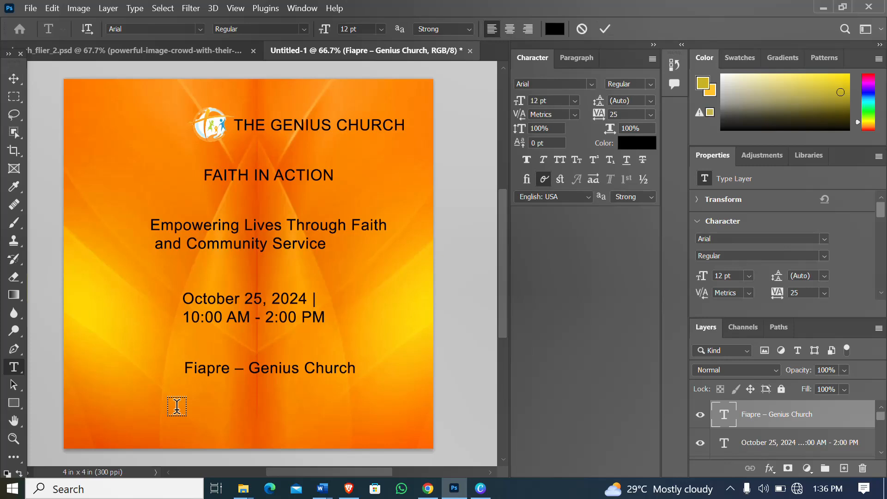
key("ctrl+v")
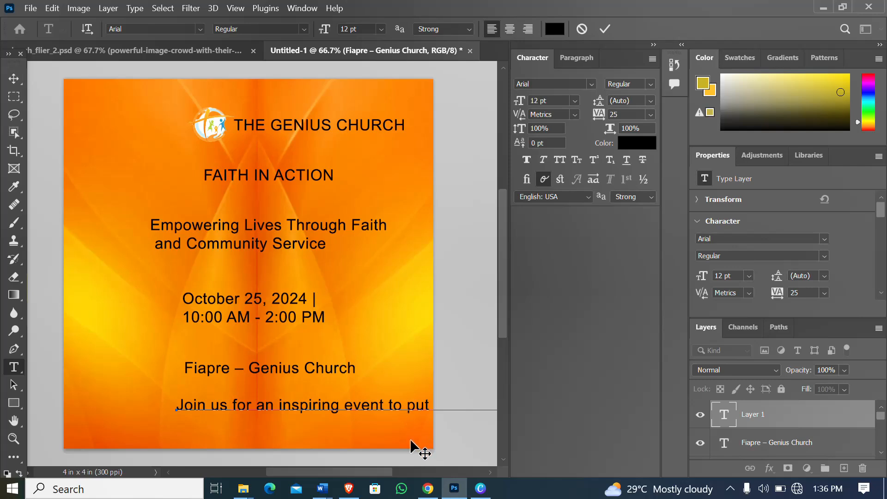
left_click(406, 409)
key("Return")
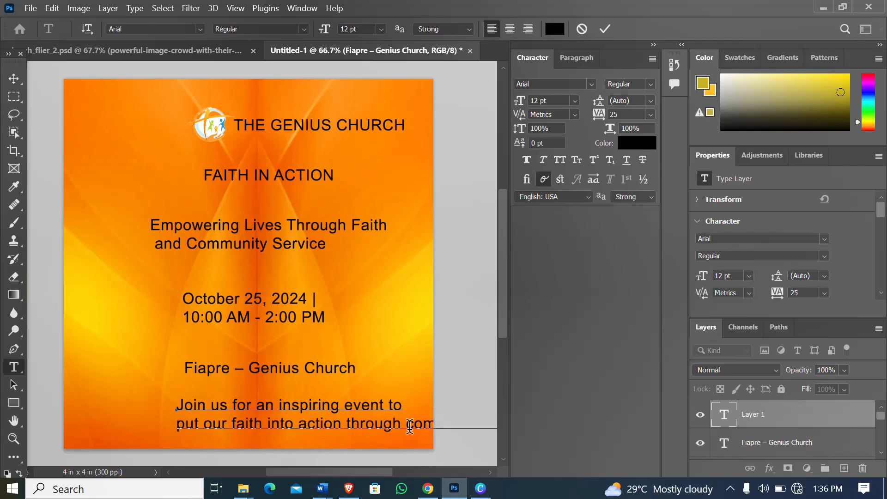
left_click(407, 425)
key("Return")
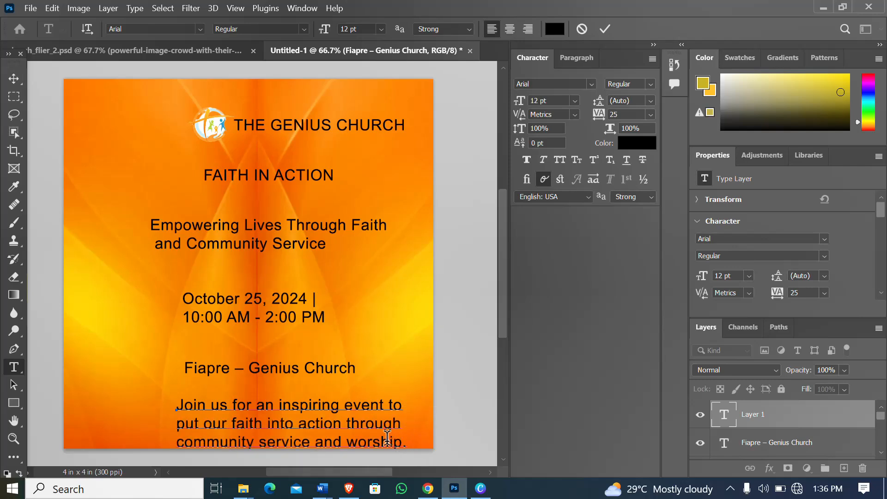
left_click(12, 77)
left_click_drag(287, 421, 258, 411)
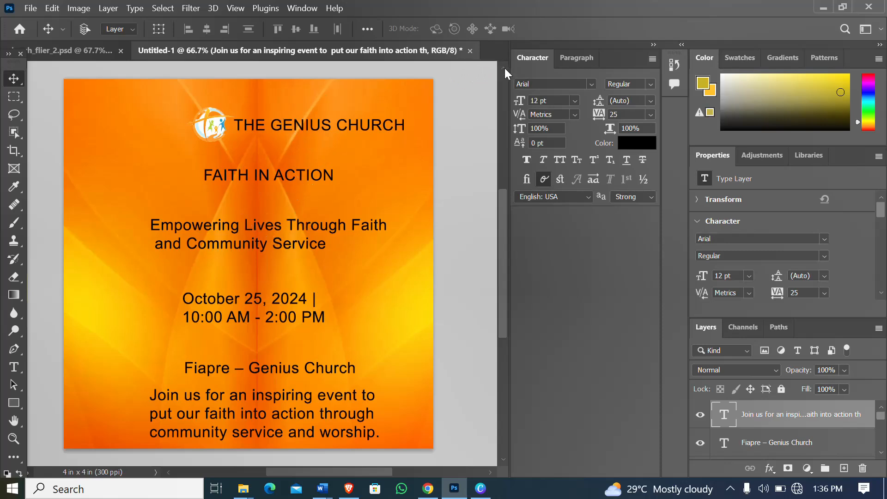
- Review the finished design in church_flier_2.psd for reference and return to the Untitled-1 document
left_click(57, 50)
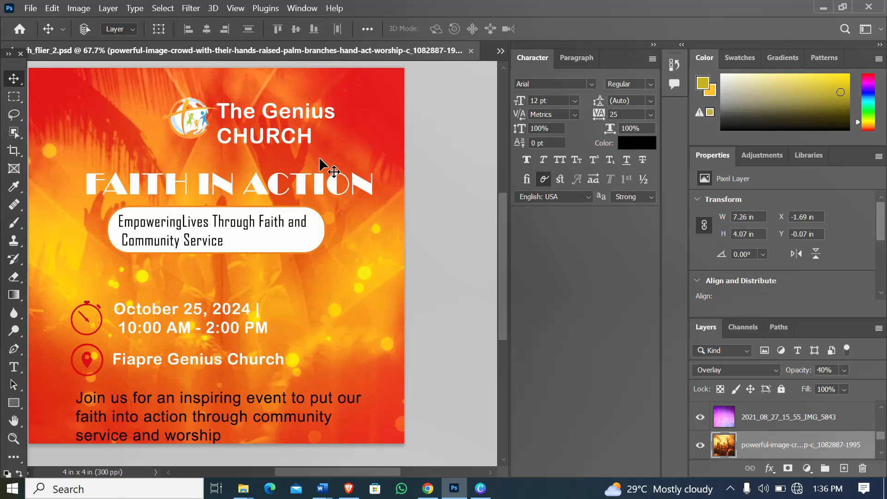
left_click(501, 49)
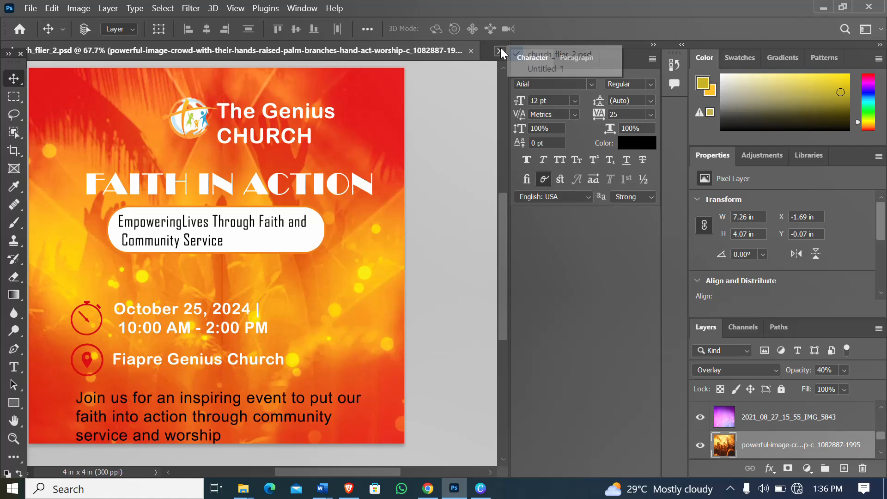
left_click(542, 66)
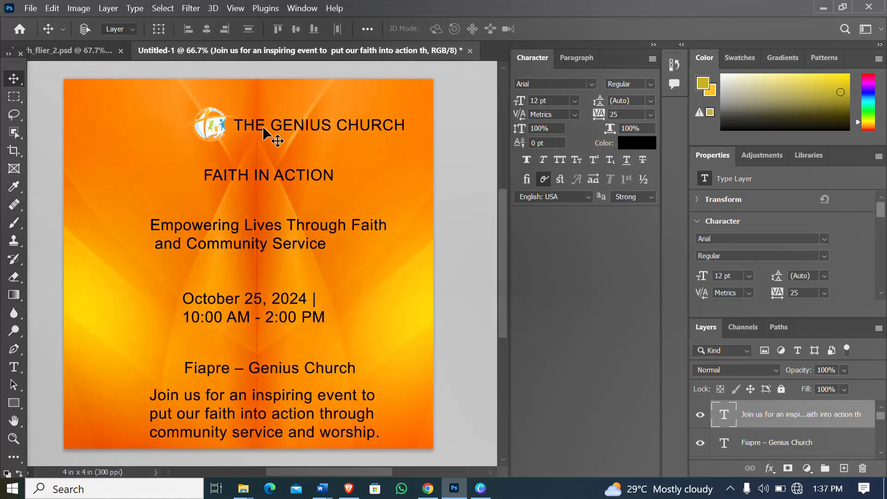
- Select the "THE GENIUS CHURCH" text and set its color to white (fff)
scroll(744, 445, "down", 5)
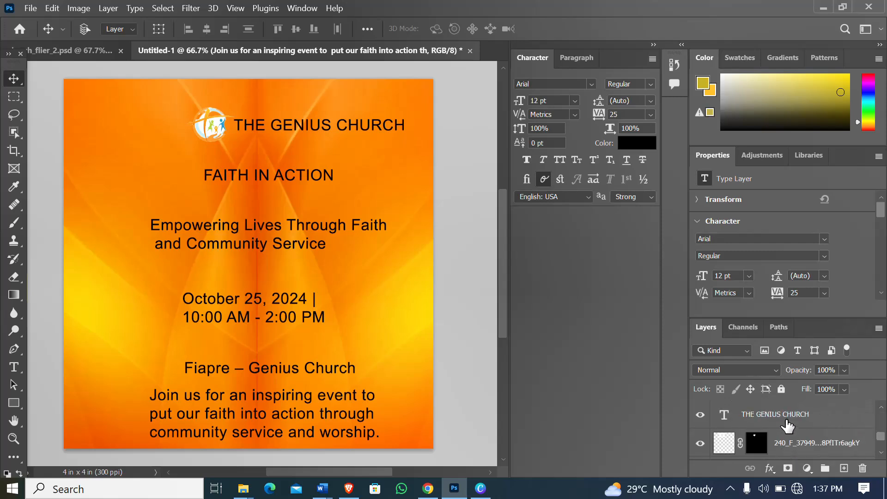
left_click(787, 422)
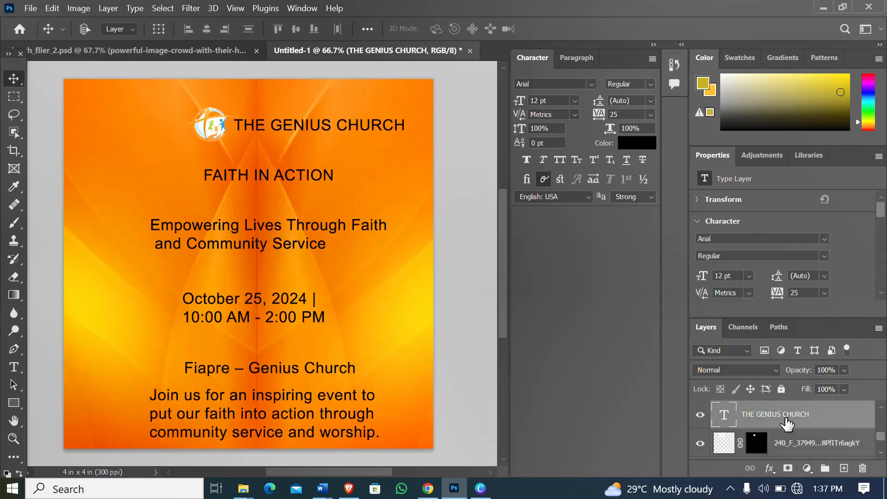
left_click(14, 367)
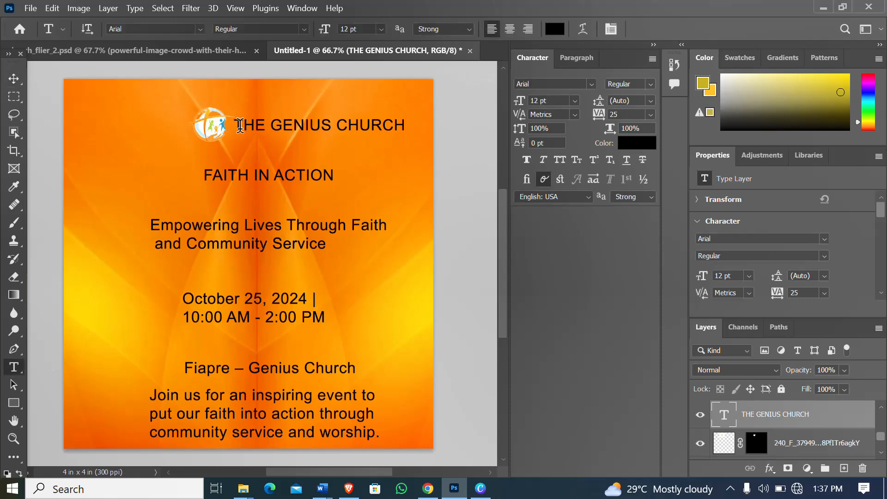
left_click_drag(236, 124, 406, 125)
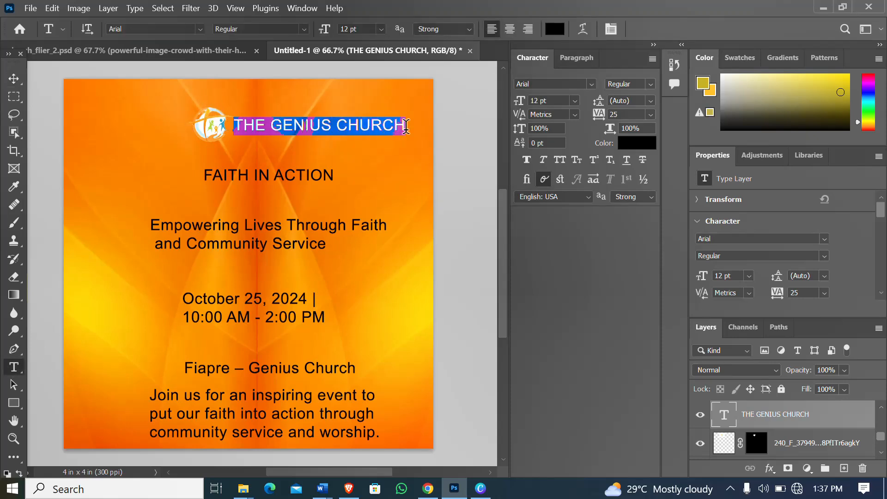
left_click(648, 143)
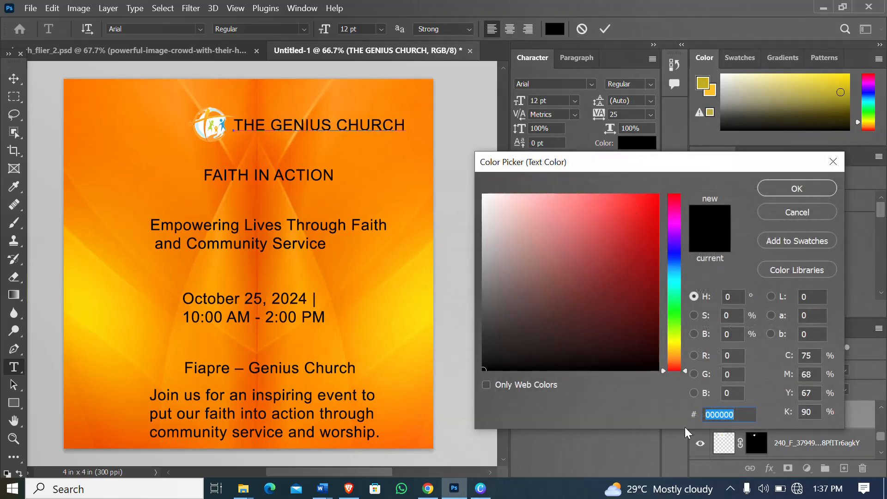
type("f")
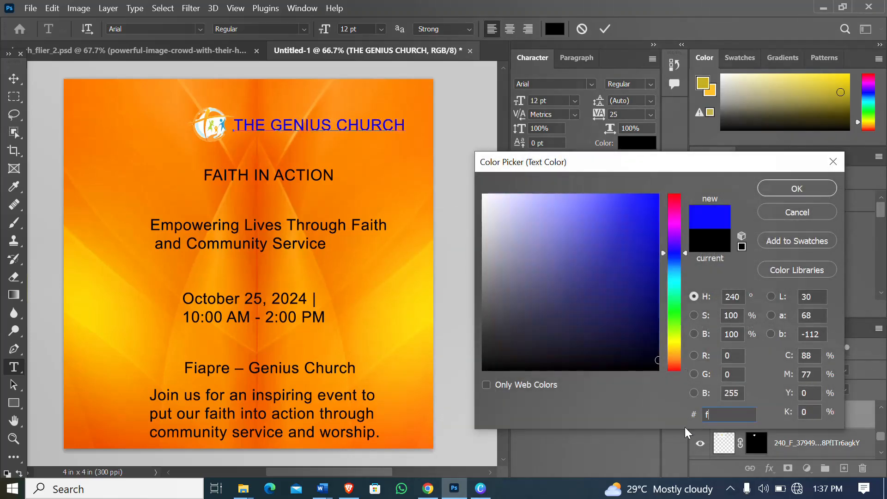
type("ff")
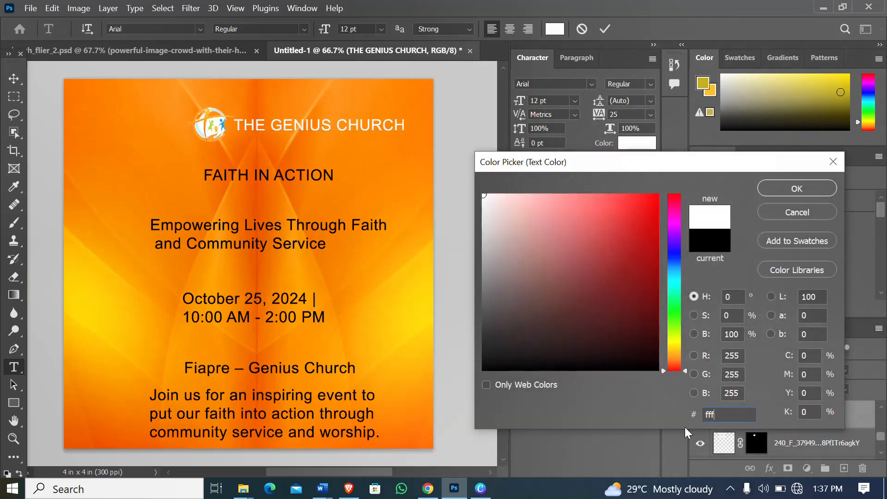
left_click(798, 189)
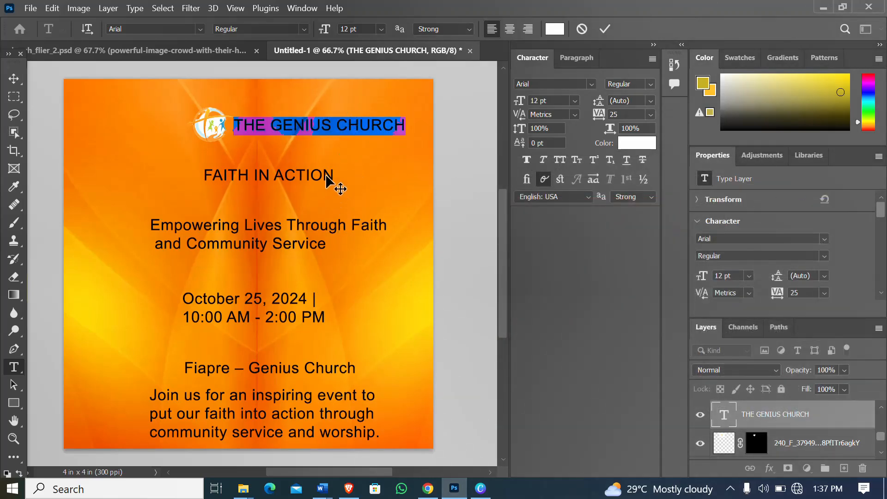
- In church_flier_2.psd, select the "The Genius CHURCH" title text and copy its font name, Arial Rounded MT Bold
left_click(199, 50)
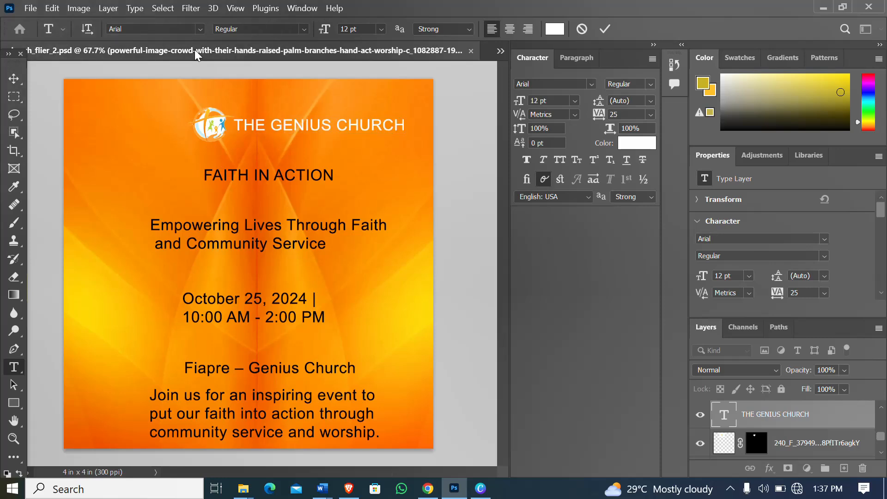
key("Escape")
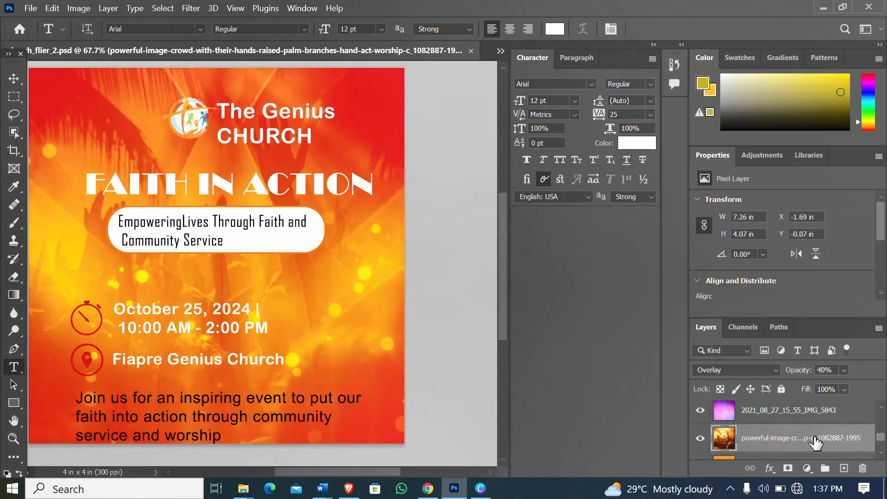
scroll(815, 444, "up", 2)
scroll(815, 445, "up", 1)
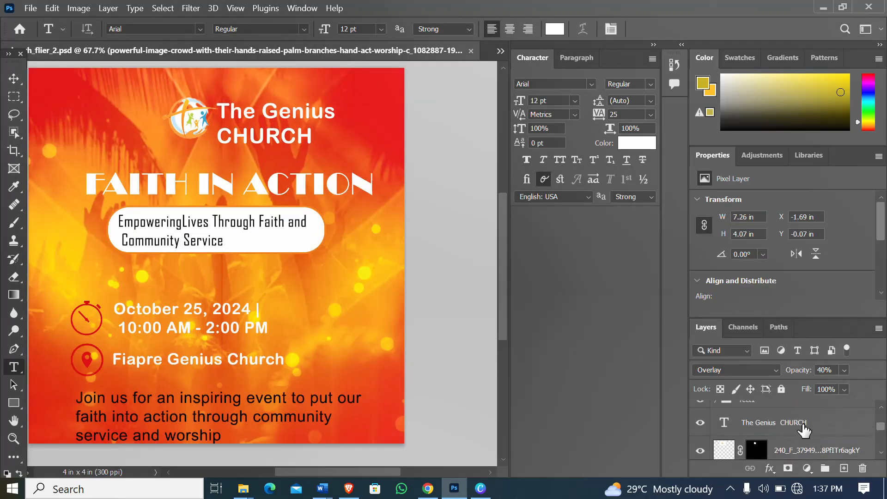
left_click(804, 429)
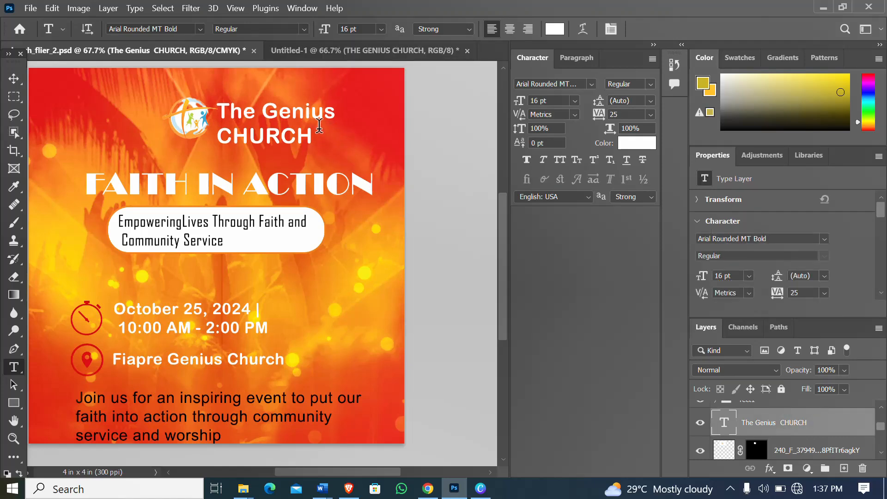
left_click_drag(221, 109, 346, 136)
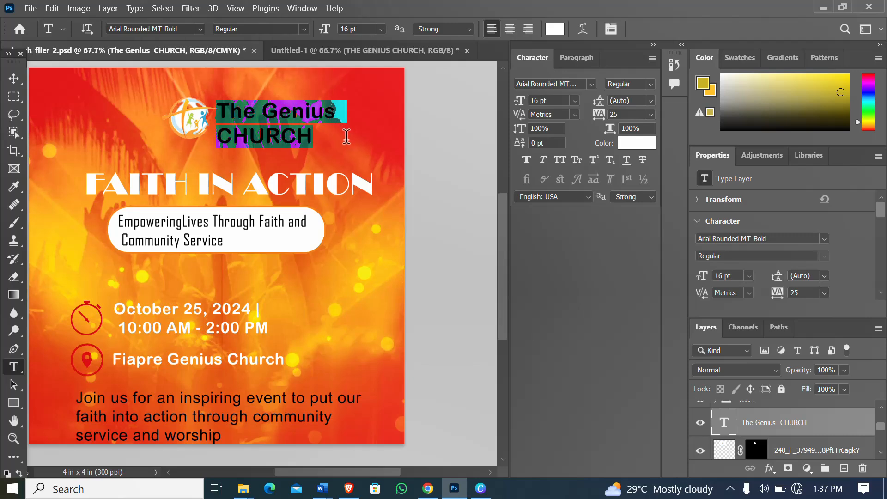
left_click(576, 84)
key("ctrl+c")
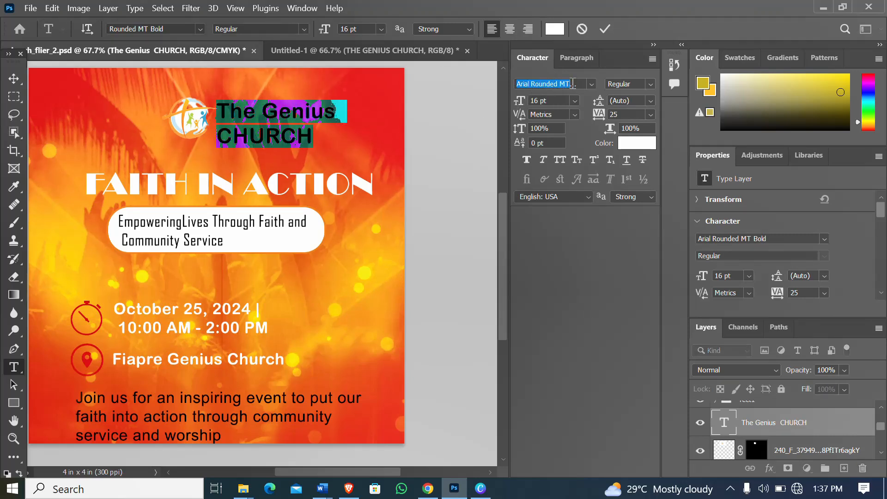
- In Untitled-1, set the font of the "THE GENIUS CHURCH" text to Arial Rounded MT Bold
left_click(401, 48)
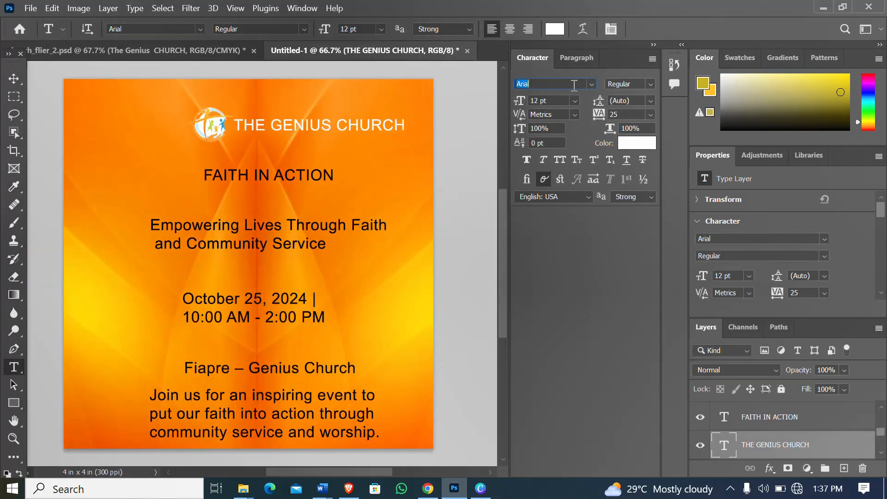
key("ctrl+v")
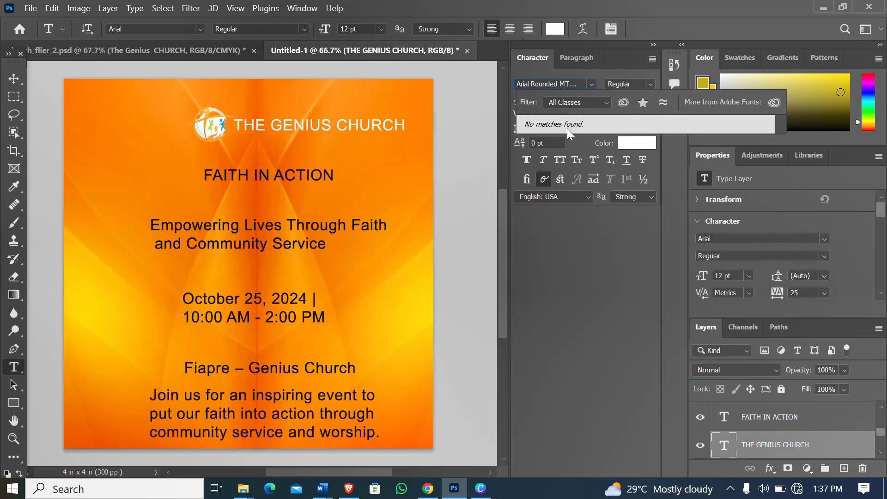
left_click(412, 123)
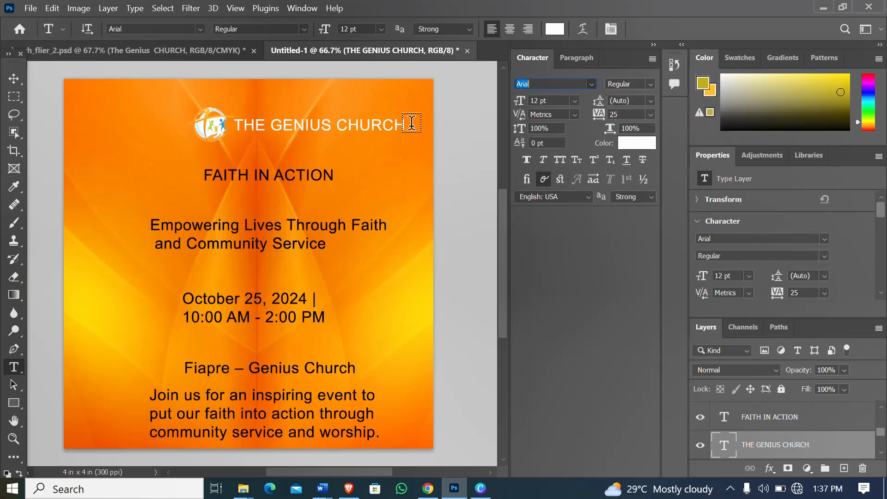
left_click_drag(411, 122, 378, 124)
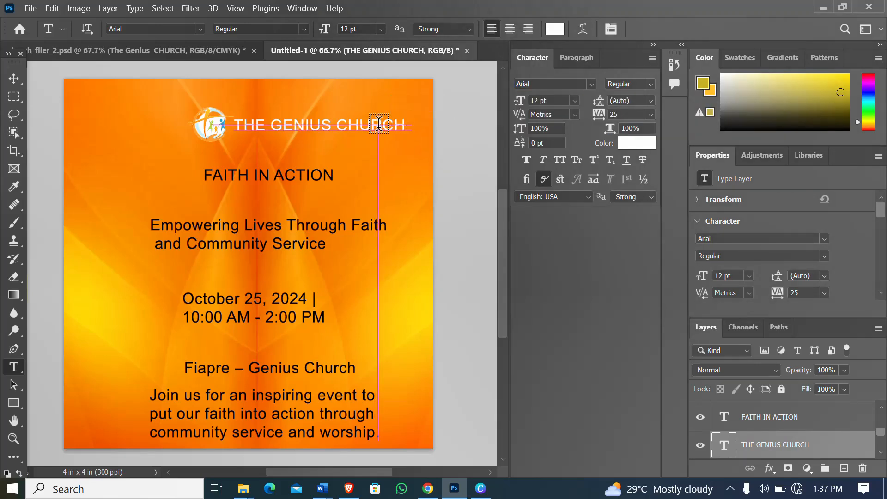
left_click_drag(237, 123, 421, 120)
left_click(535, 84)
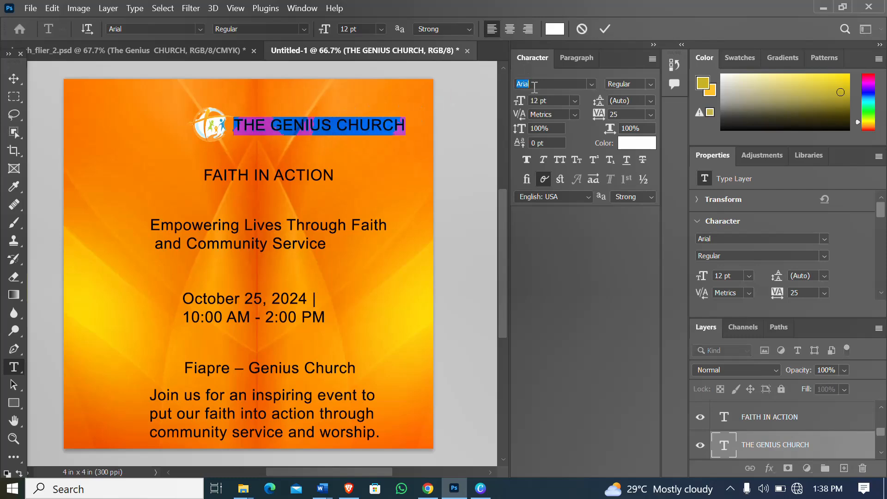
key("Down")
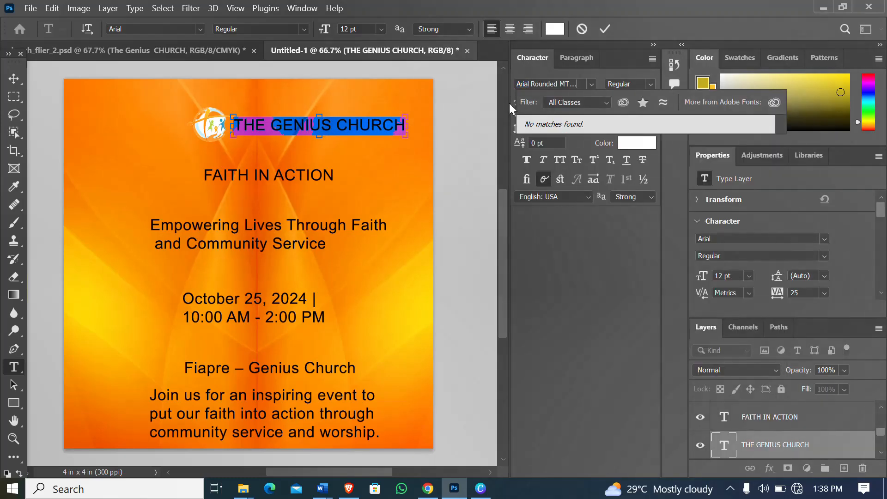
left_click(592, 83)
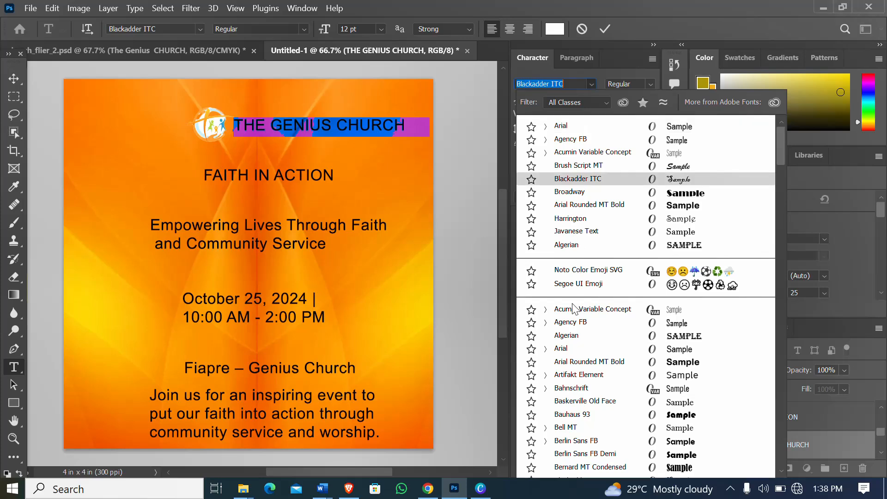
left_click(578, 362)
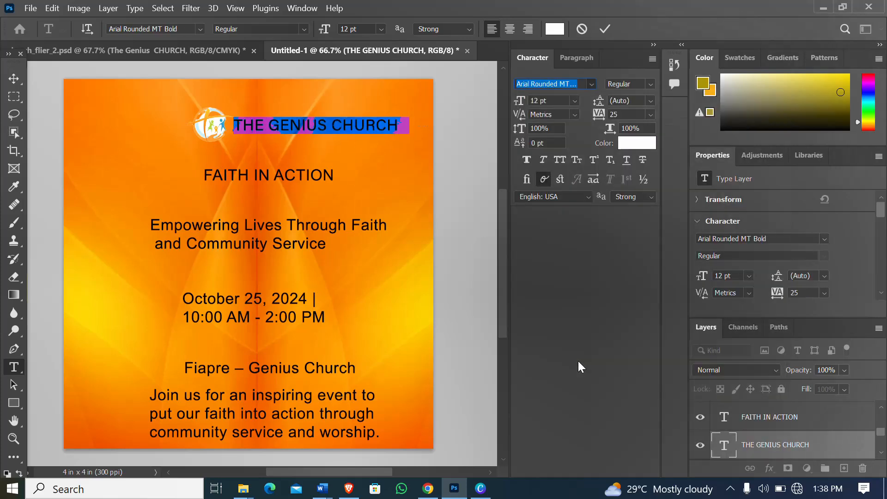
- Break the church name onto a second line before "CHURCH" and set its font size to 11 pt
left_click(402, 124)
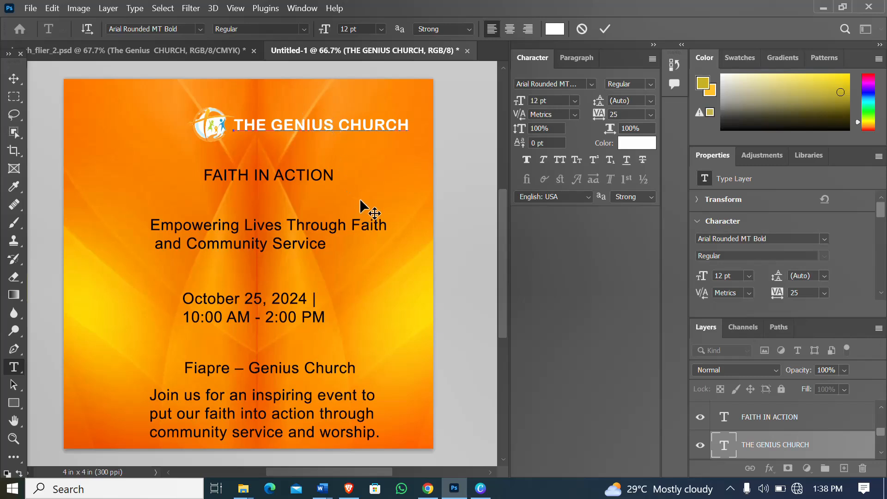
key("Return")
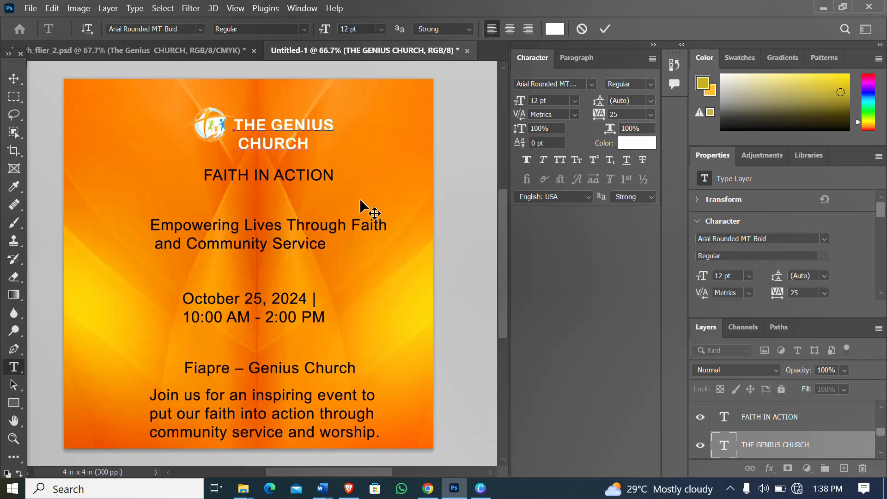
left_click(573, 100)
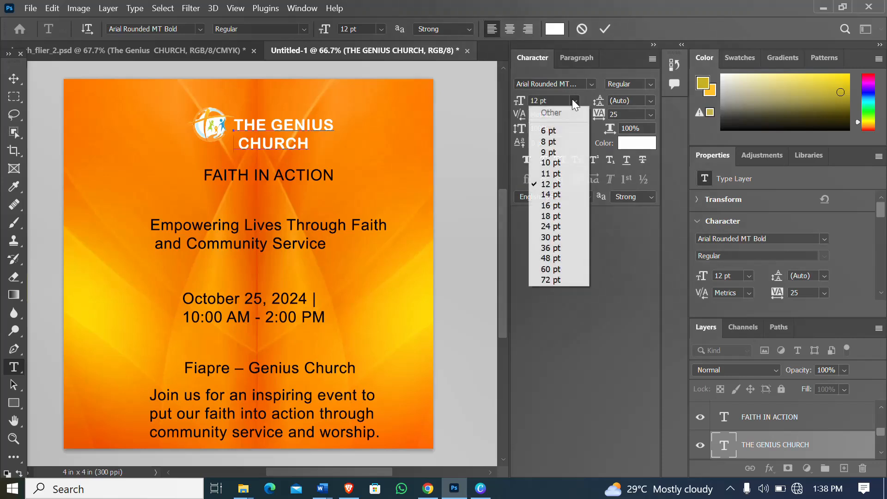
left_click(237, 121)
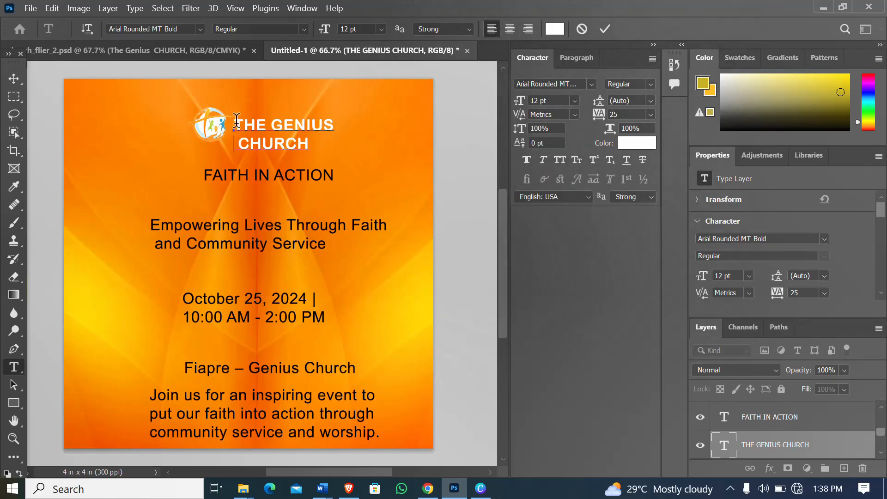
left_click_drag(236, 121, 324, 151)
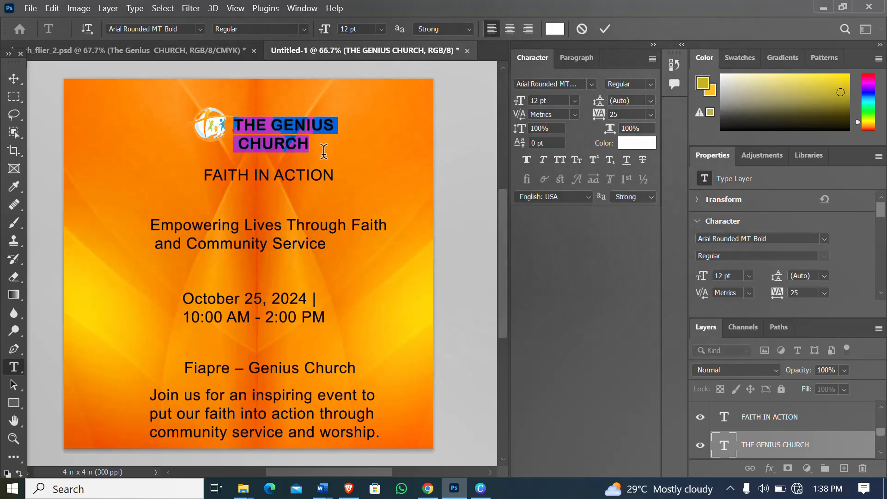
left_click(574, 101)
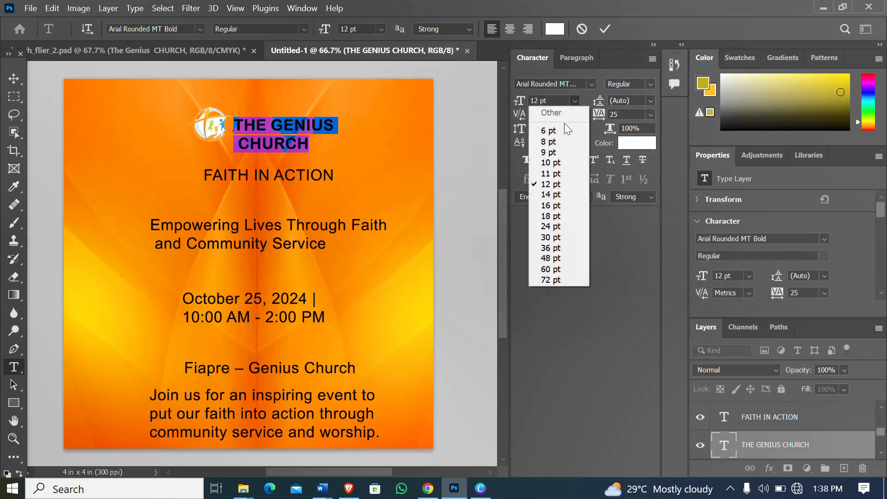
left_click(555, 178)
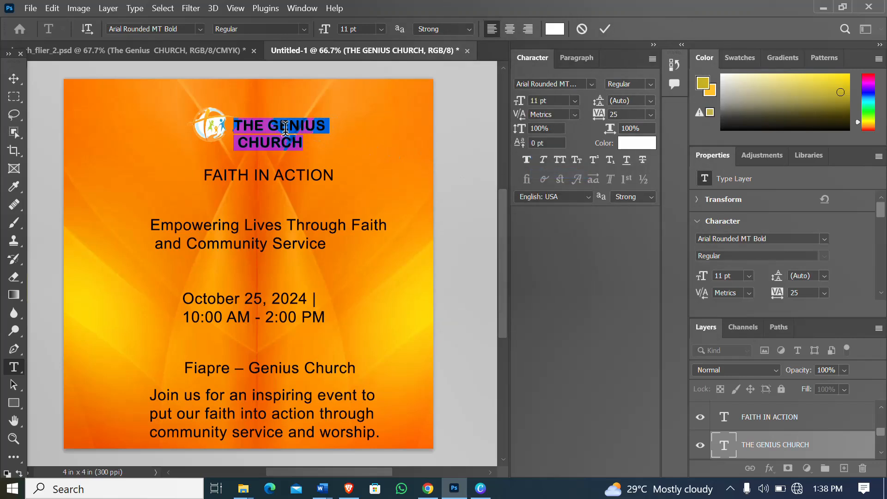
left_click(307, 144)
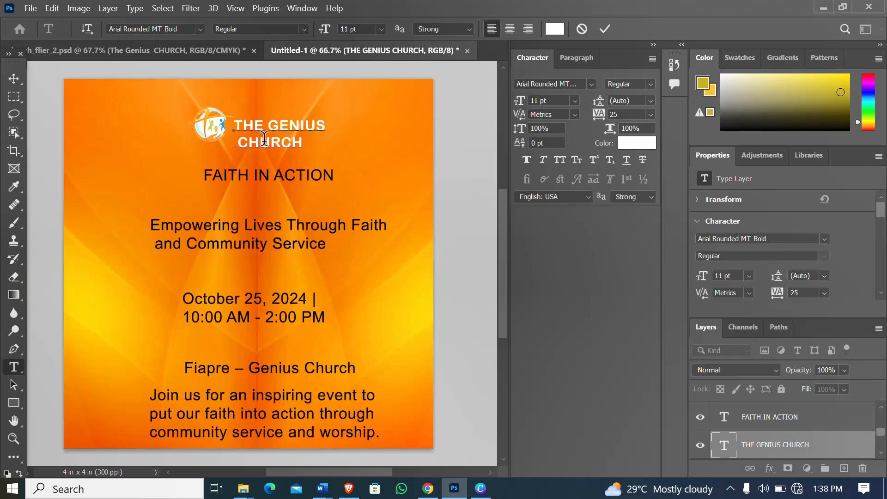
- Move the two-line church name up slightly beside the logo and scale it down to about 67%
left_click(17, 72)
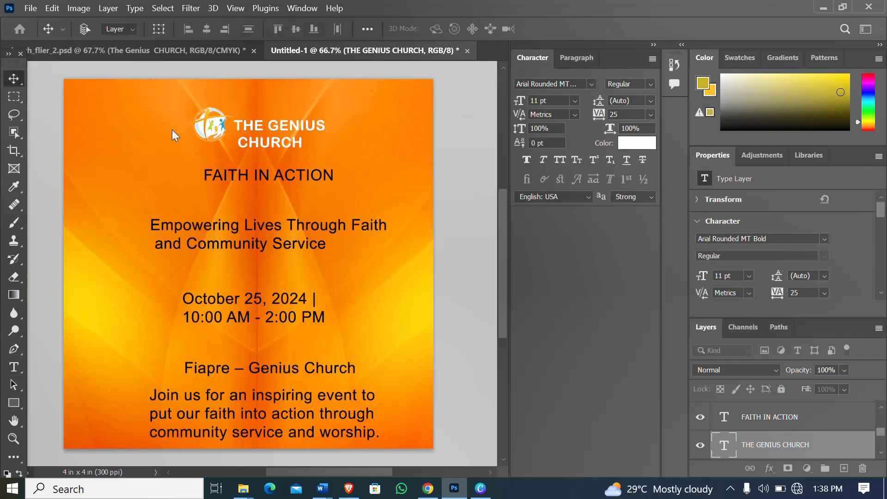
left_click_drag(276, 134, 277, 129)
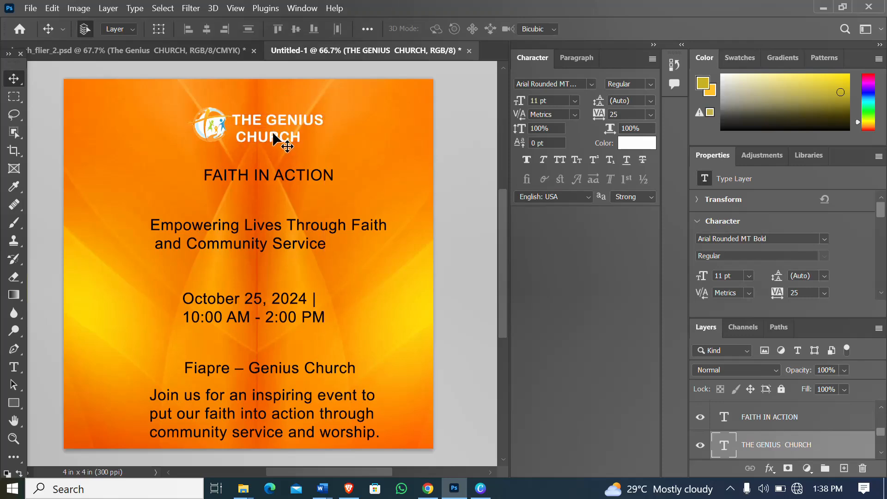
key("ctrl+t")
left_click_drag(324, 143, 294, 134)
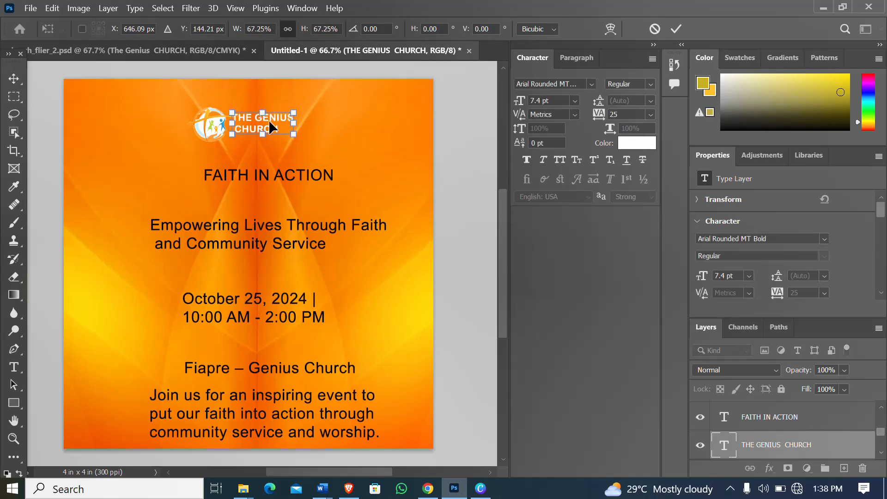
key("Return")
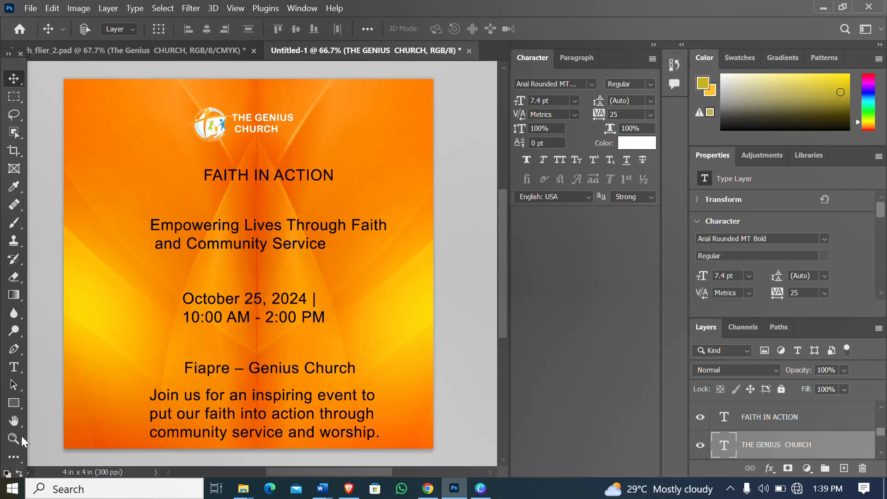
- Select the "FAITH IN ACTION" text and restyle it in white Agency FB at 24 pt
left_click(273, 176)
left_click(590, 85)
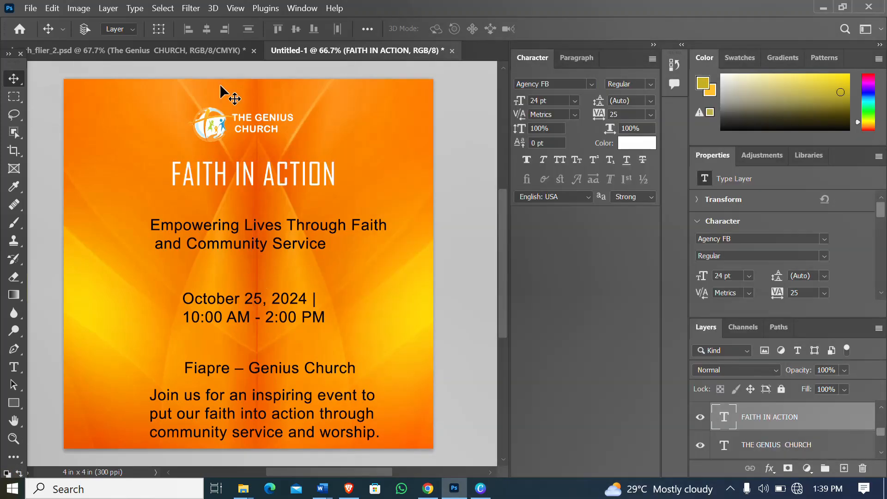
- Check the font of the "FAITH IN ACTION" title in church_flier_2.psd and return to Untitled-1
left_click(193, 52)
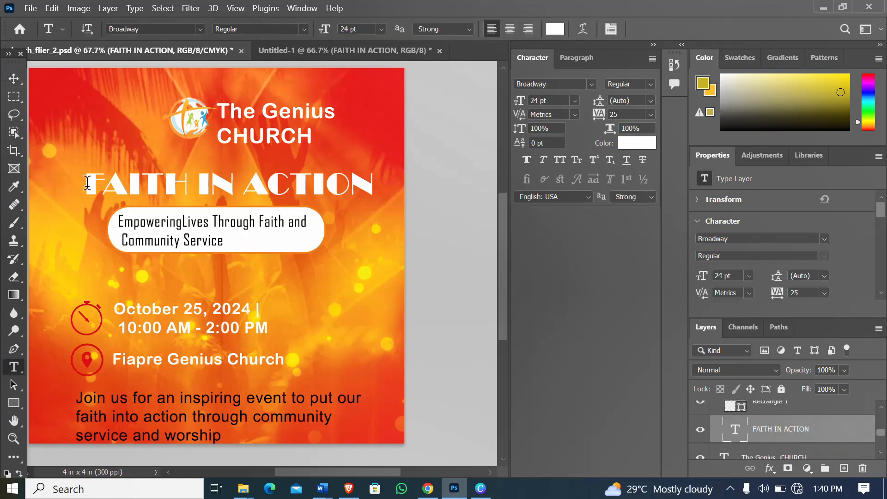
left_click_drag(88, 182, 424, 206)
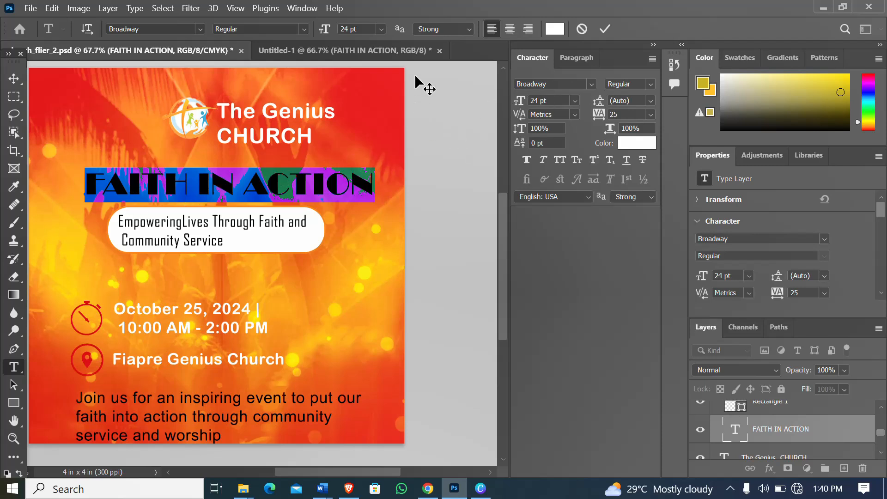
left_click(403, 55)
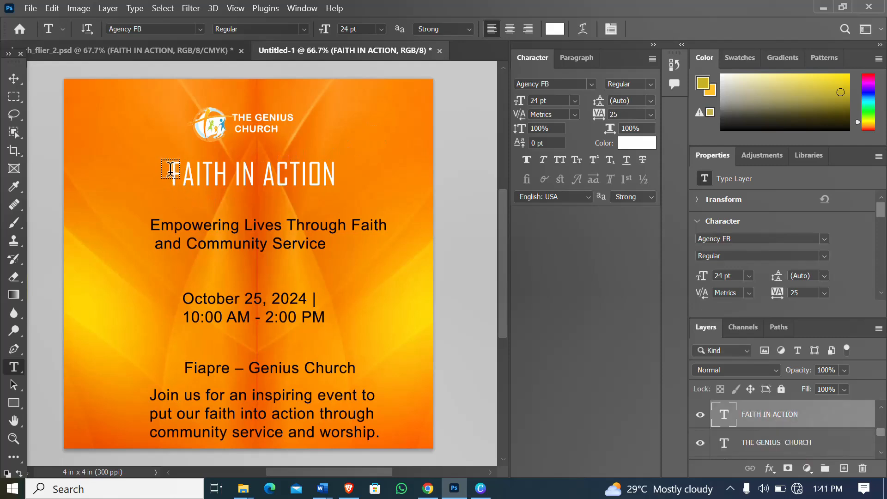
- Set the "FAITH IN ACTION" title's font to Broadway and shift it left and slightly up to fit the canvas
left_click_drag(171, 171, 337, 175)
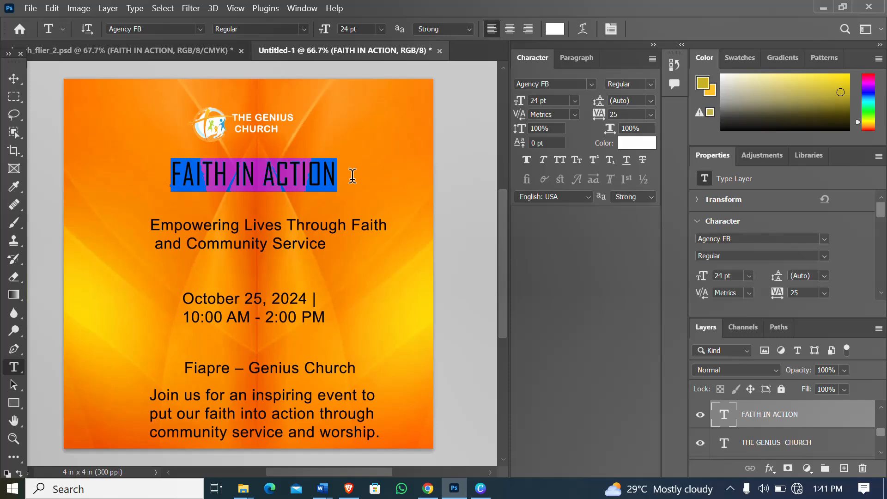
left_click(560, 85)
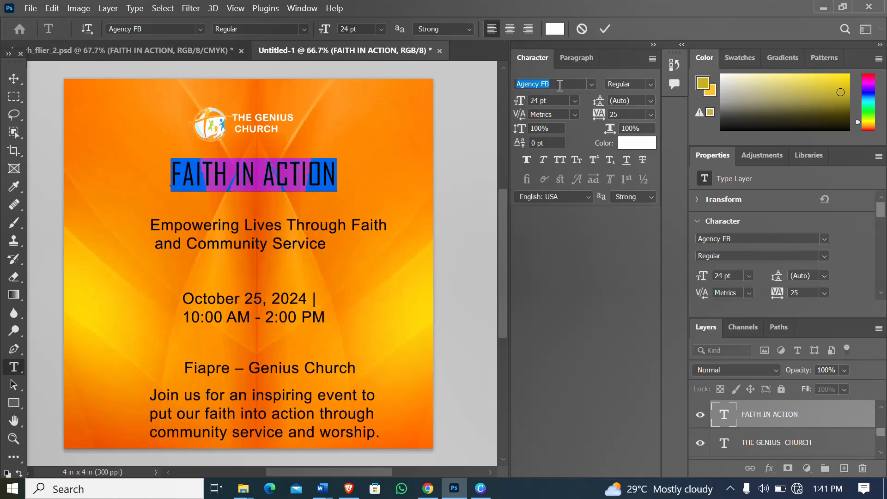
type("bro")
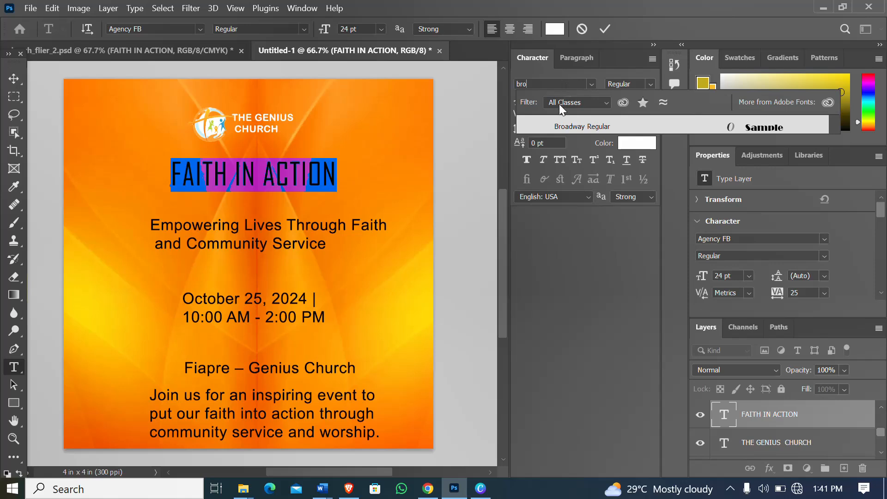
left_click(581, 125)
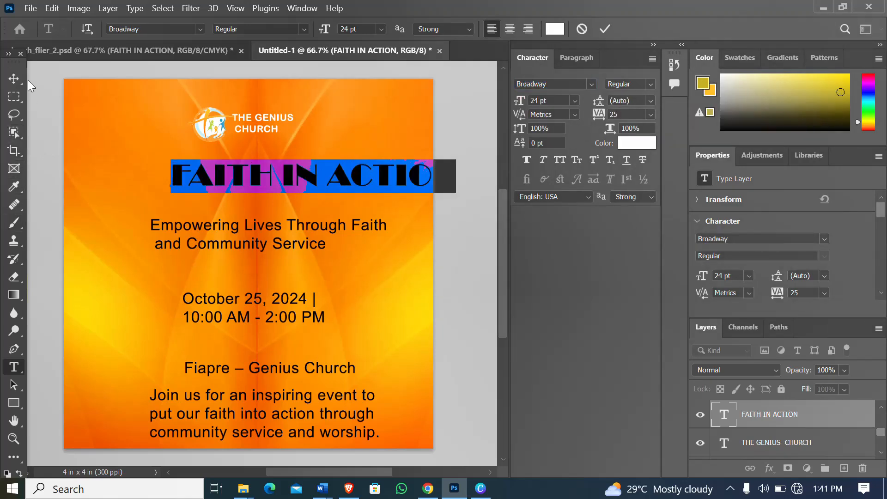
left_click(13, 77)
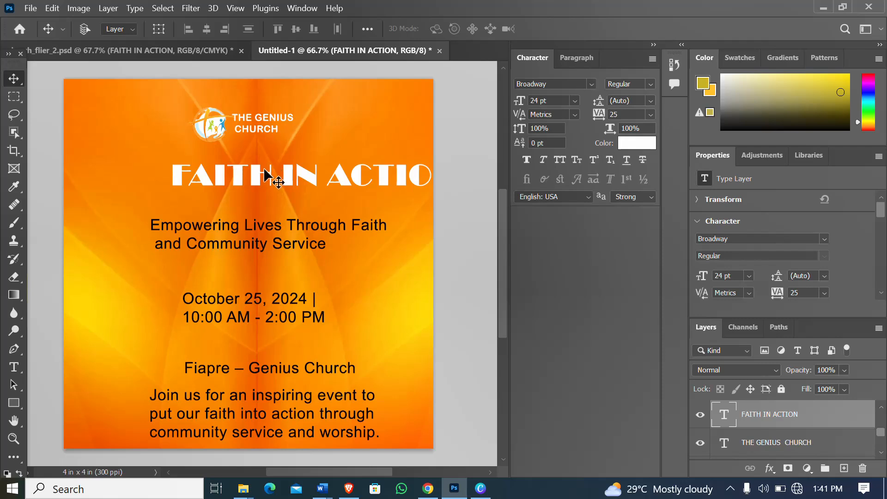
left_click_drag(265, 170, 222, 169)
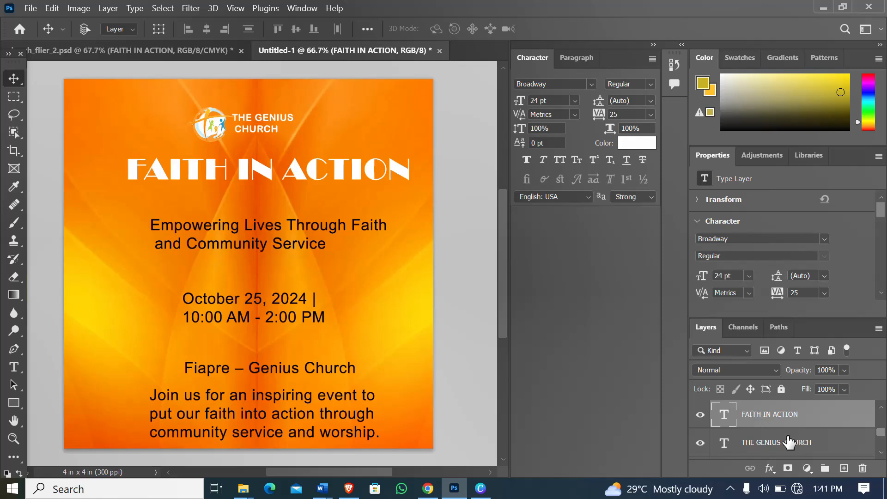
- Select the "Empowering Lives Through Faith and Community Service" layer, move it up toward the title, and compare it with church_flier_2.psd
scroll(791, 443, "down", 2)
scroll(794, 444, "up", 2)
scroll(794, 445, "down", 2)
scroll(794, 445, "up", 3)
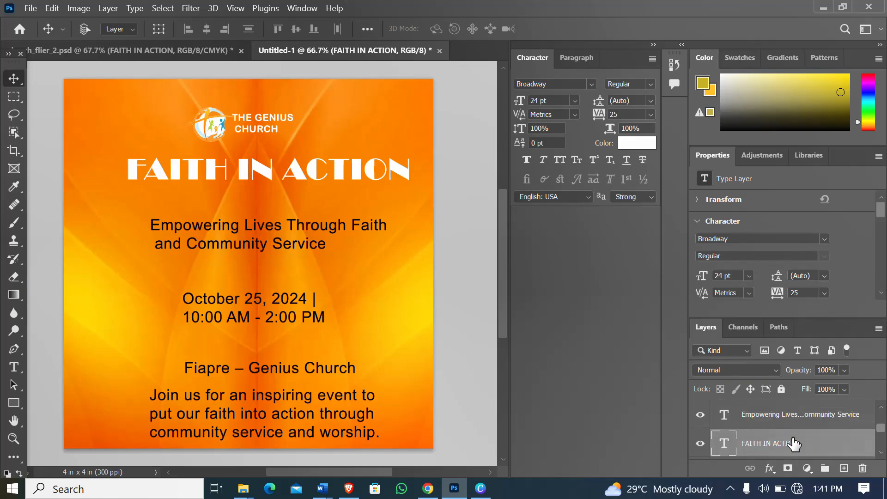
left_click(783, 417)
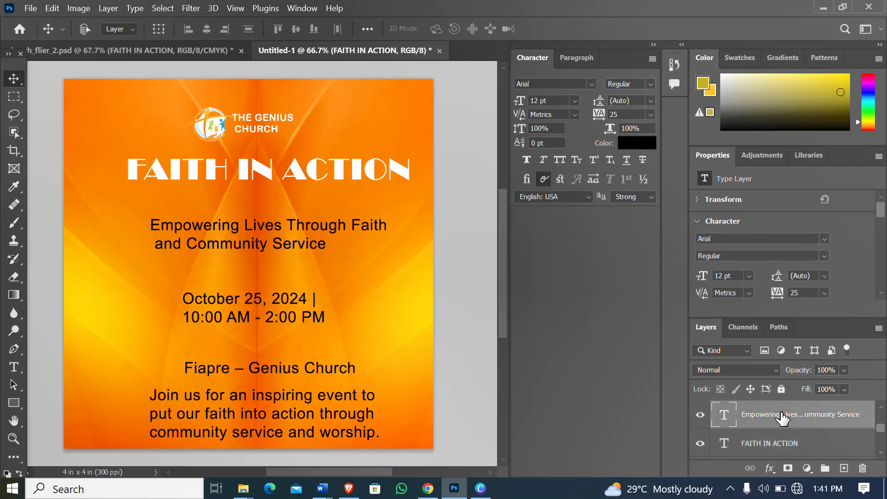
left_click(65, 50)
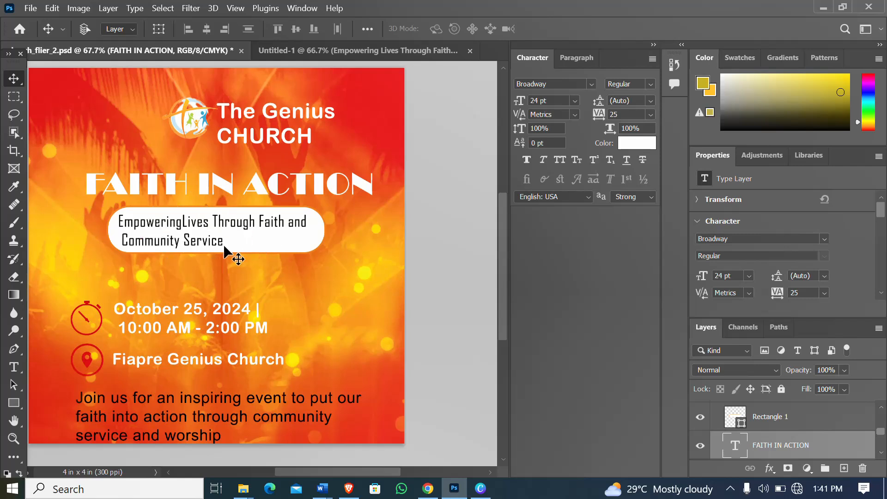
left_click(392, 47)
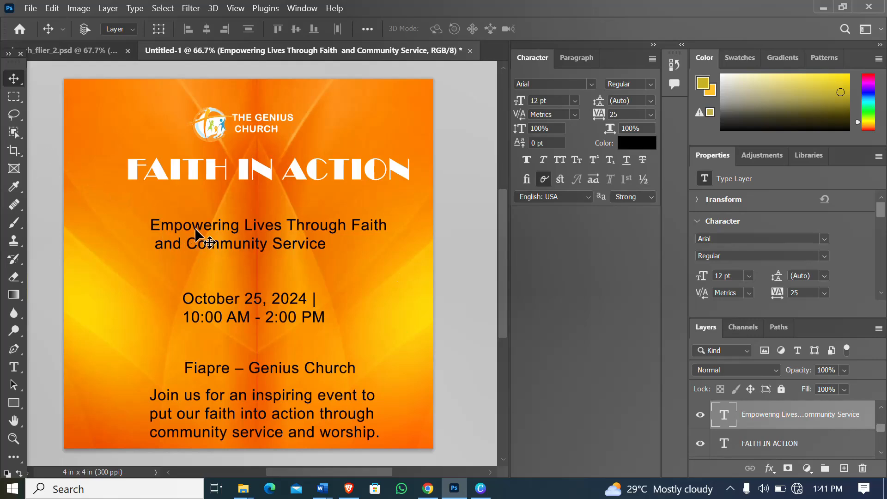
left_click_drag(195, 228, 195, 214)
left_click(84, 49)
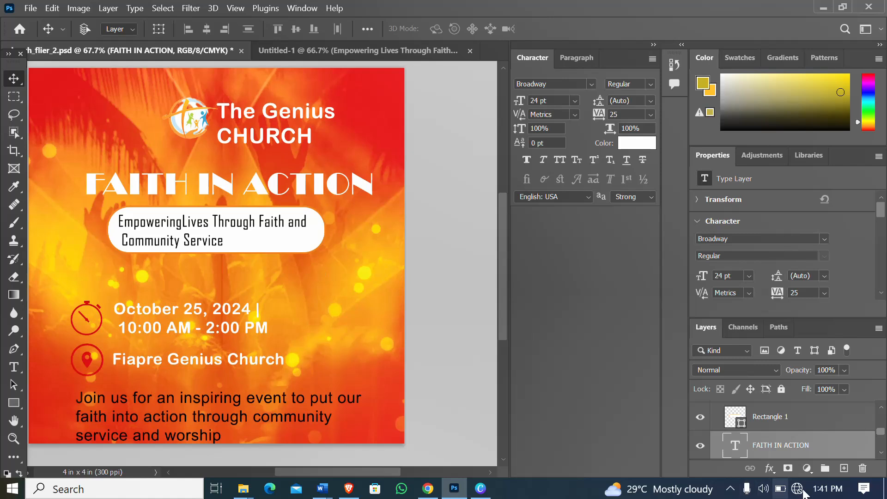
- Check the font settings of the "EmpoweringLives Through Faith and Community Service" text in church_flier_2.psd and return to Untitled-1
scroll(790, 449, "up", 1)
left_click(779, 429)
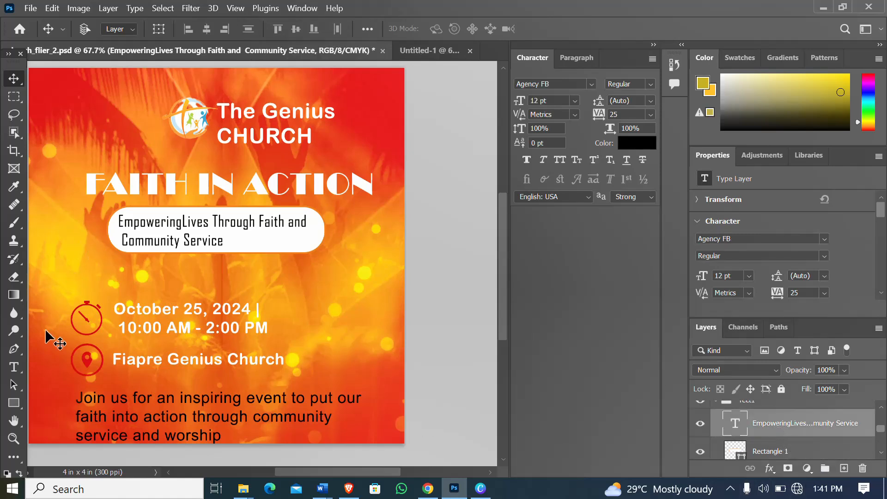
left_click(13, 368)
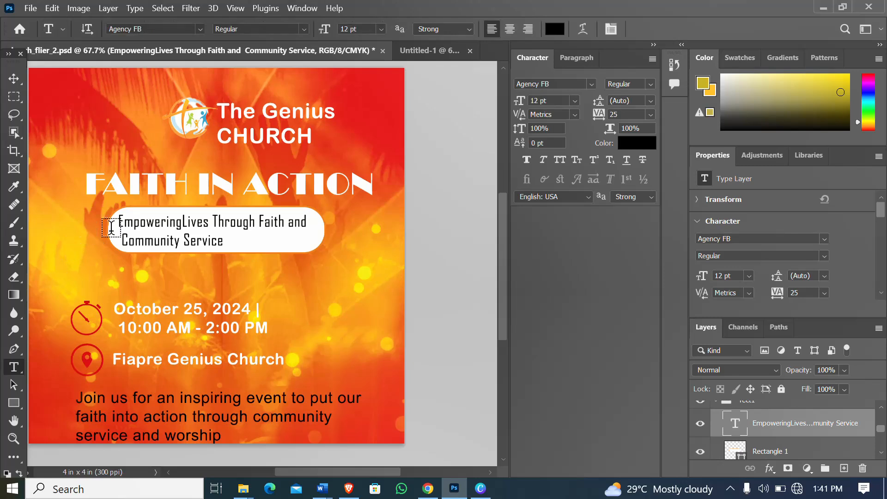
left_click_drag(118, 222, 206, 225)
left_click_drag(118, 219, 241, 248)
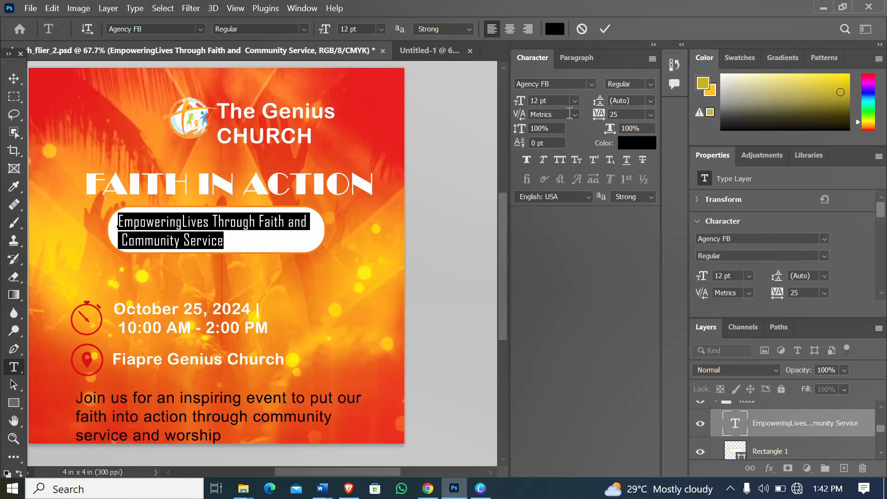
left_click(426, 46)
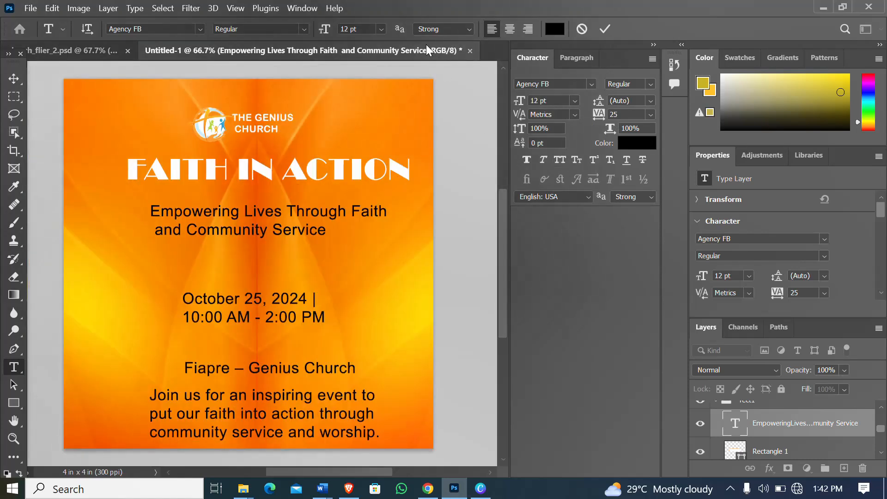
- Select the whole "Empowering Lives Through Faith and Community Service" text and set its font to Agency FB Regular
left_click(151, 210)
left_click_drag(151, 209, 333, 220)
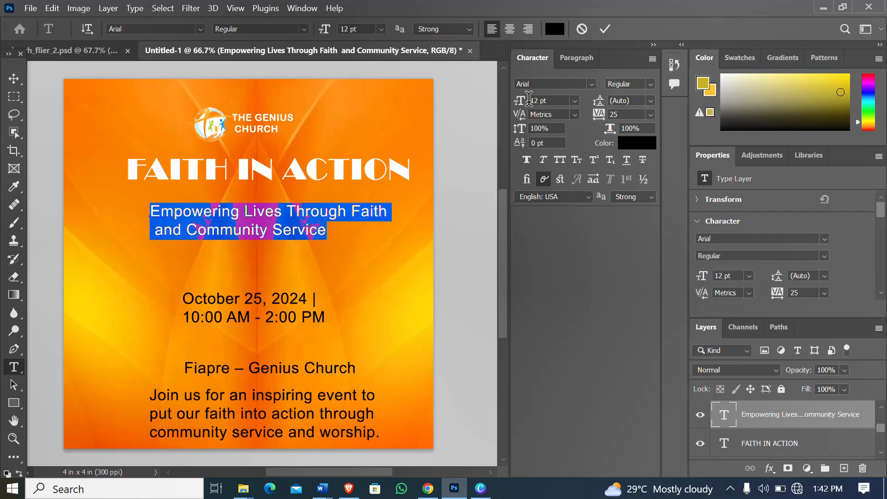
left_click(542, 86)
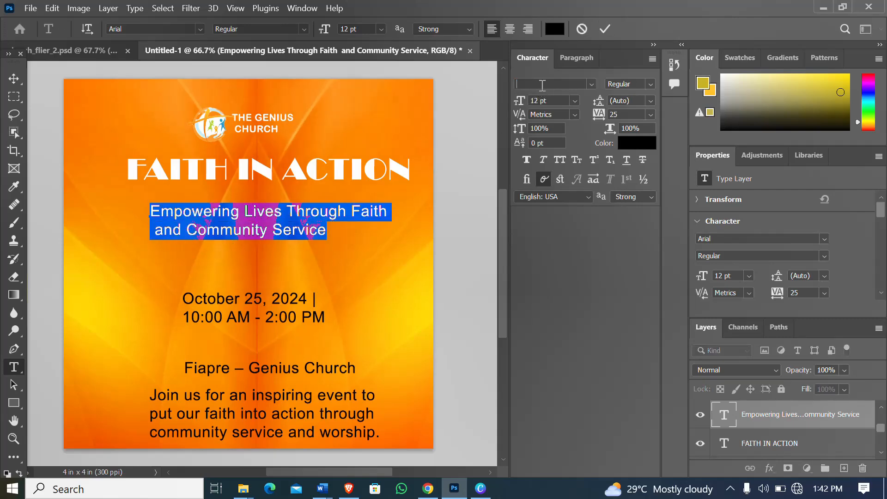
type("age")
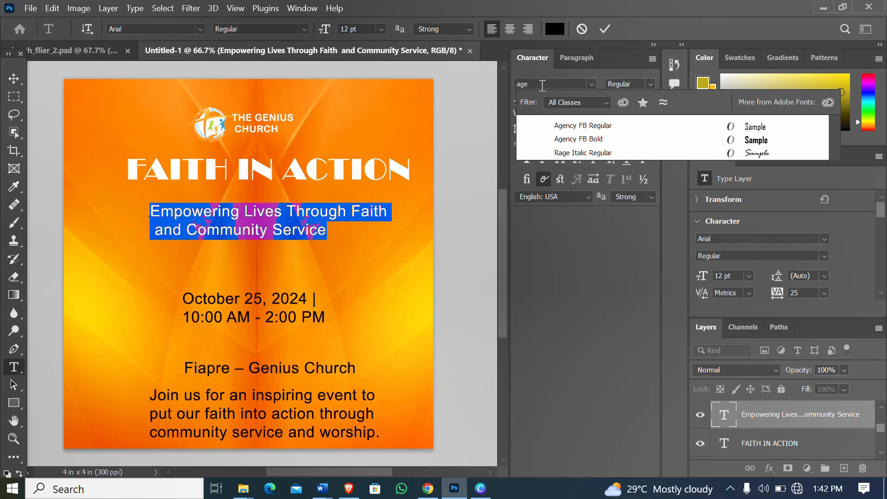
left_click(578, 126)
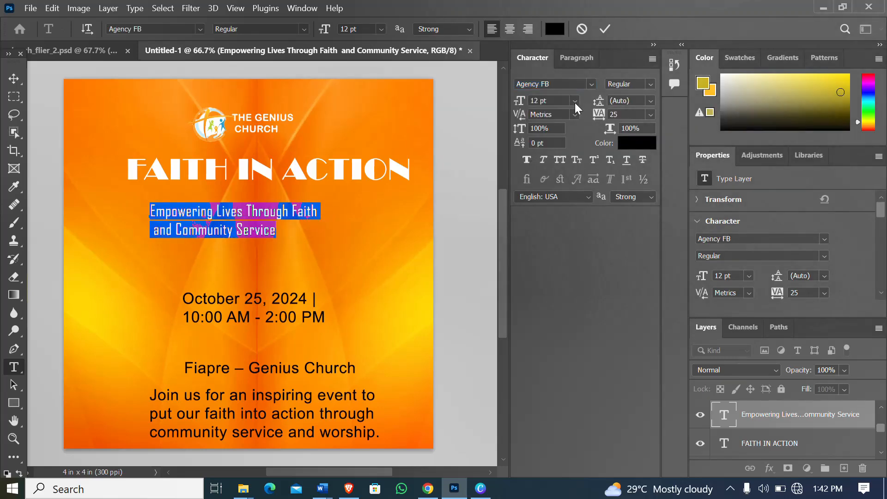
- Draw a rectangle over the "Empowering Lives" text, round its corners into a pill shape, and enlarge it to about 619 × 161 px
left_click(12, 403)
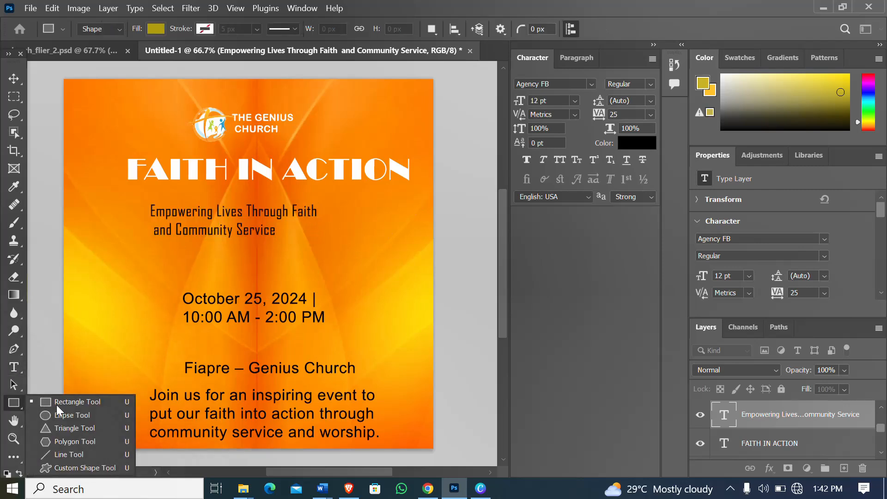
left_click(56, 405)
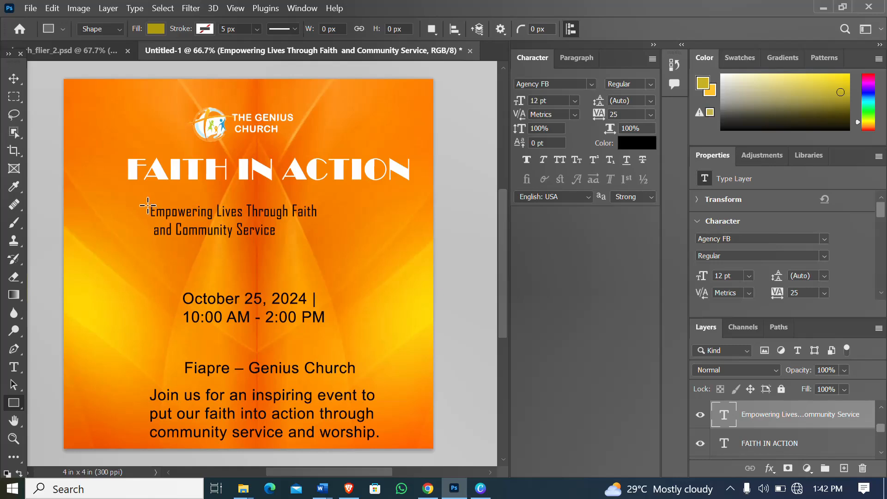
left_click_drag(153, 202, 324, 246)
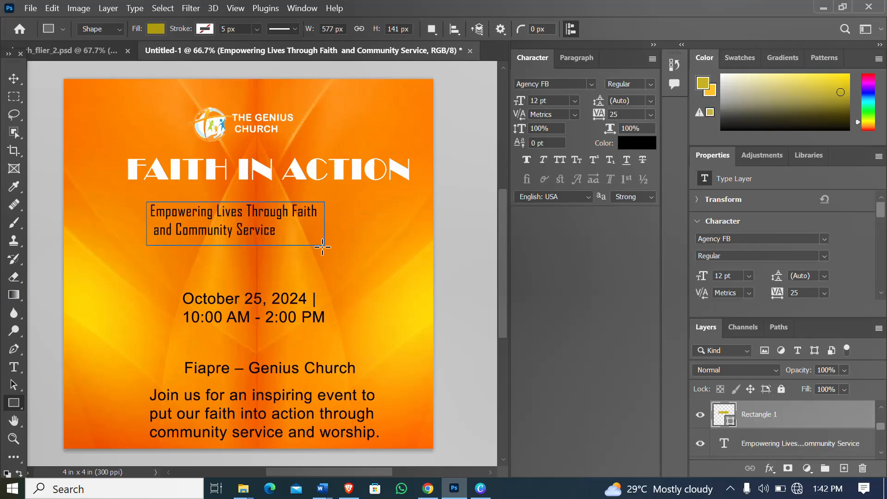
left_click_drag(157, 212, 169, 213)
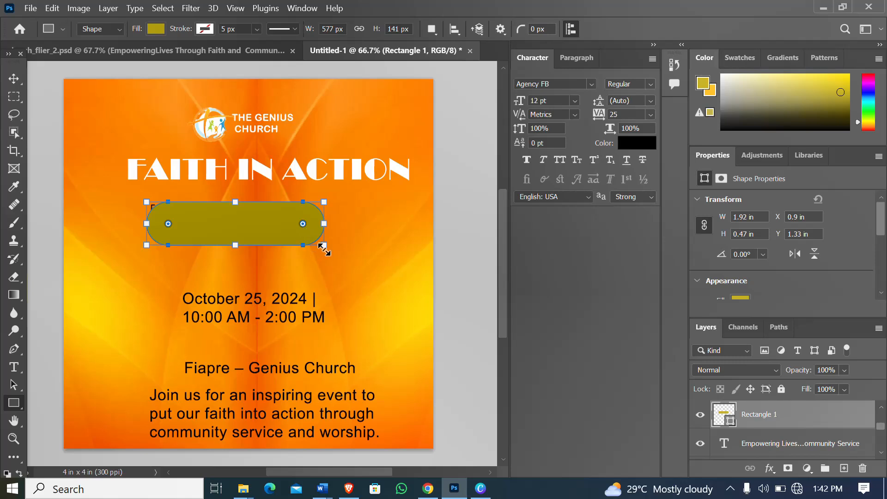
left_click_drag(324, 246, 337, 250)
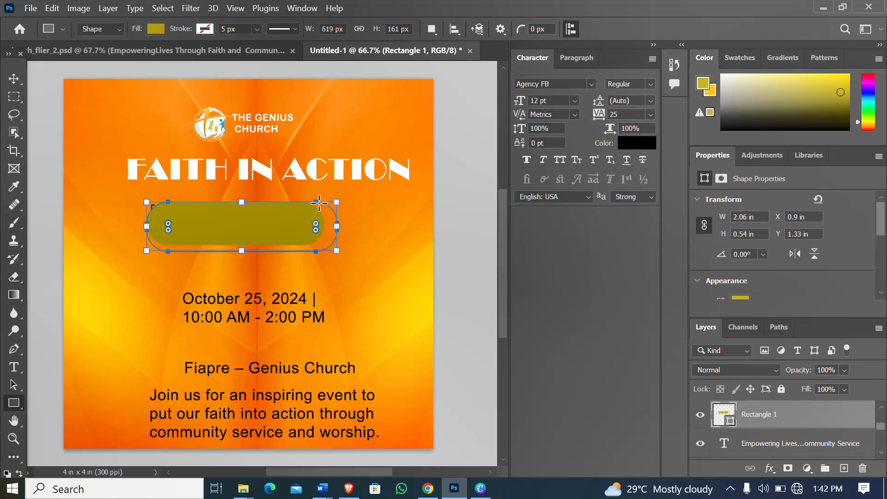
mouse_move(242, 222)
left_mouse_down()
mouse_move(208, 216)
mouse_move(240, 222)
left_mouse_up()
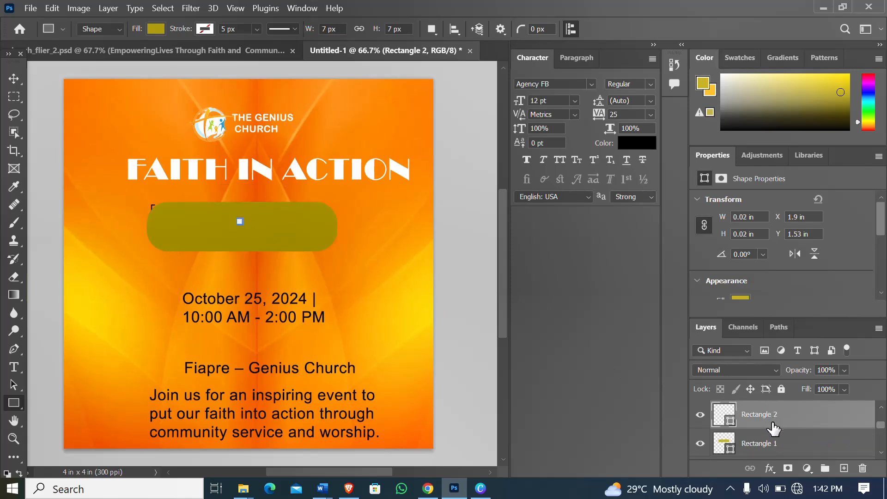
key("ctrl+z")
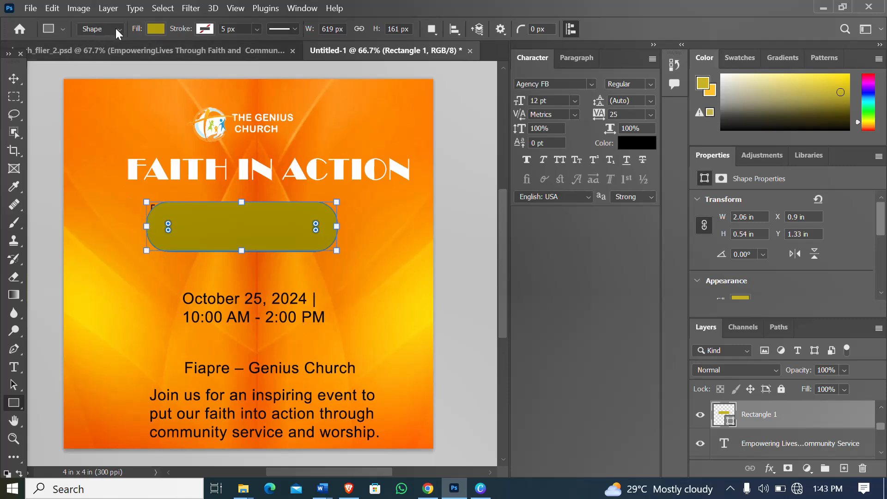
- Give the rounded rectangle a white fill and an orange stroke from the recently used colors
left_click(154, 29)
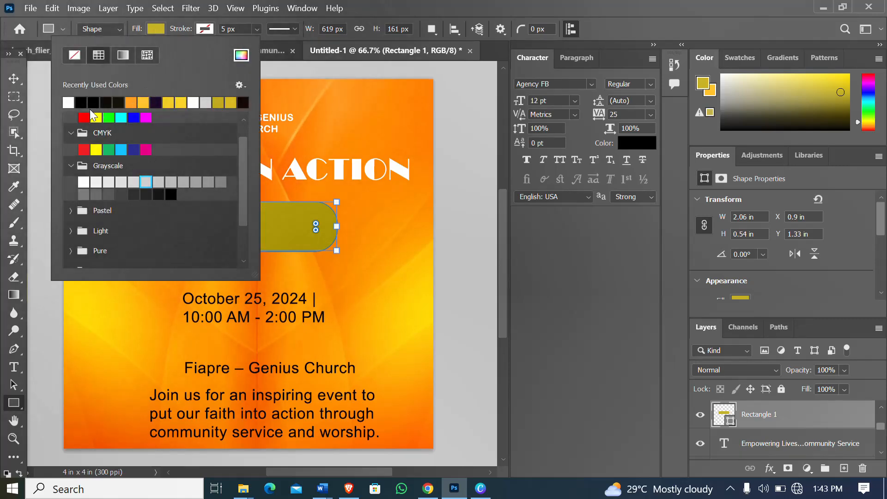
left_click(73, 101)
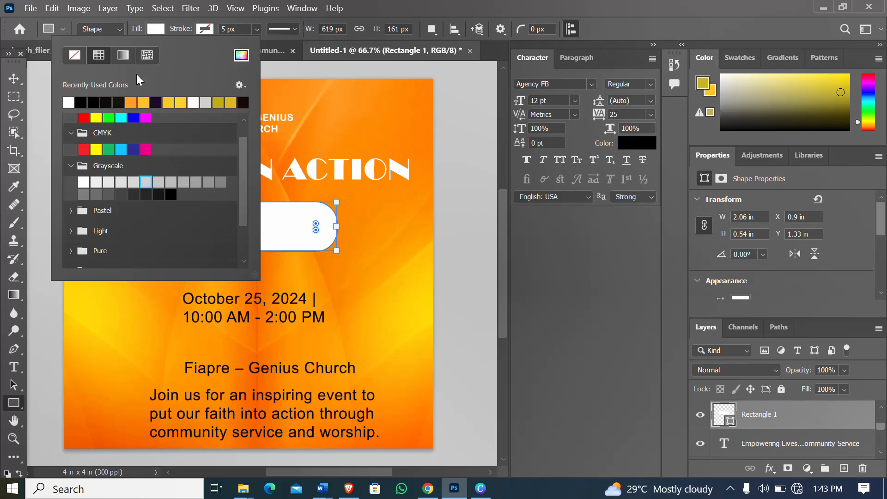
left_click(205, 28)
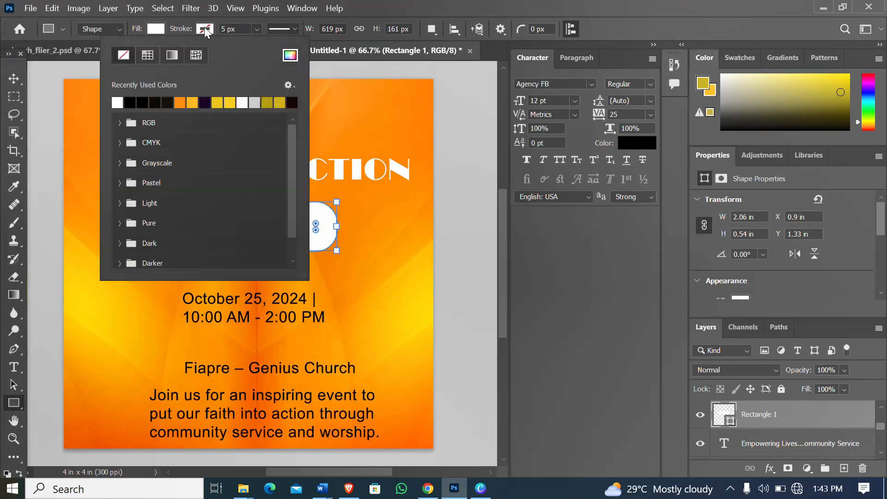
left_click(180, 100)
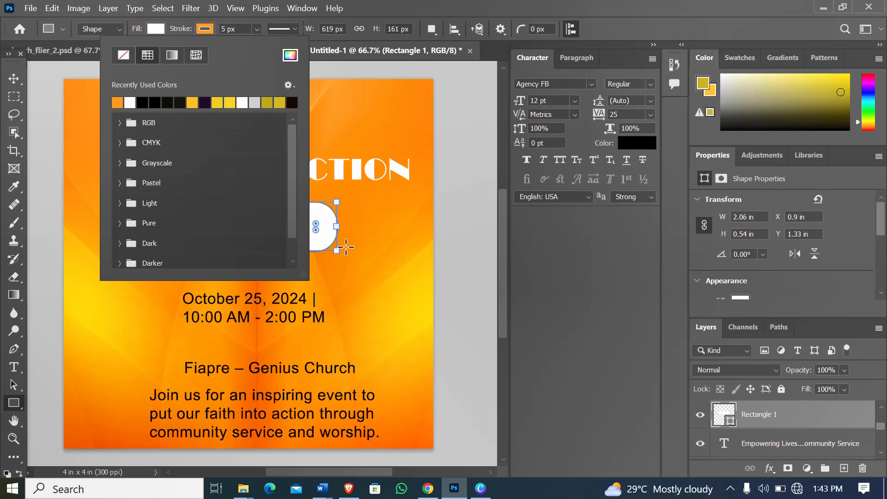
left_click(337, 234)
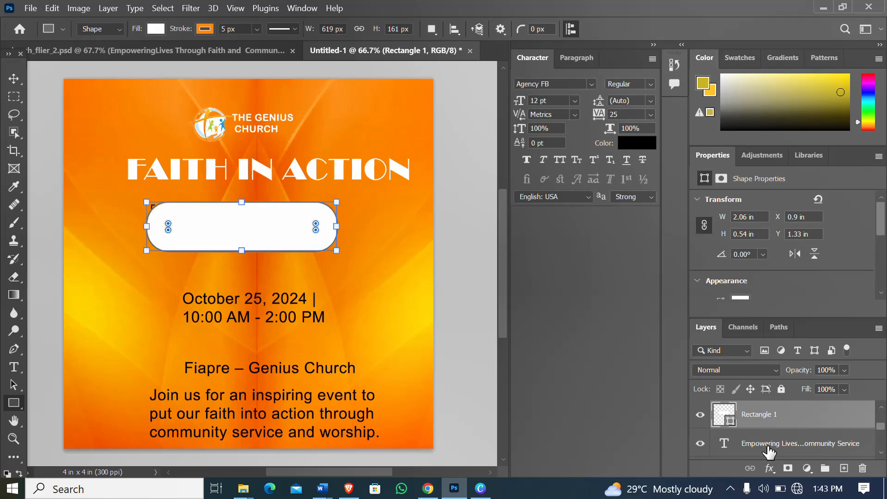
- Place the "Empowering Lives" text layer above the rectangle layer and shift the text slightly right and down inside the white shape
left_click_drag(762, 448, 759, 413)
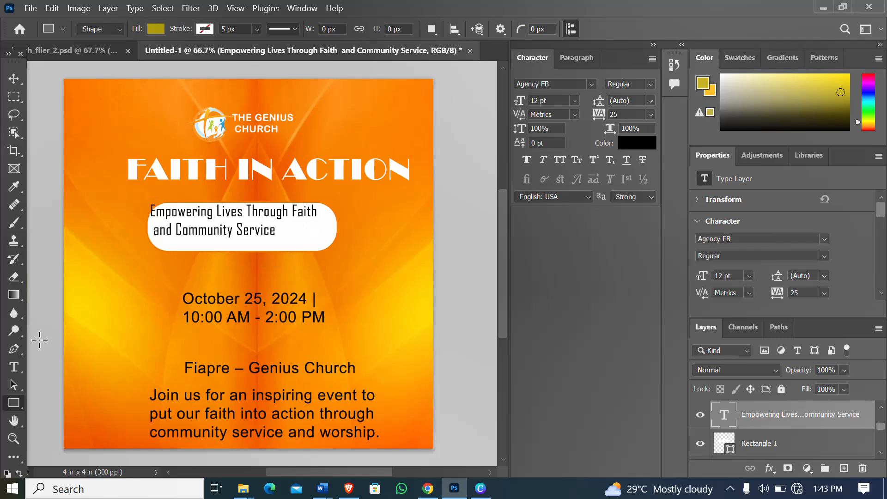
left_click(14, 78)
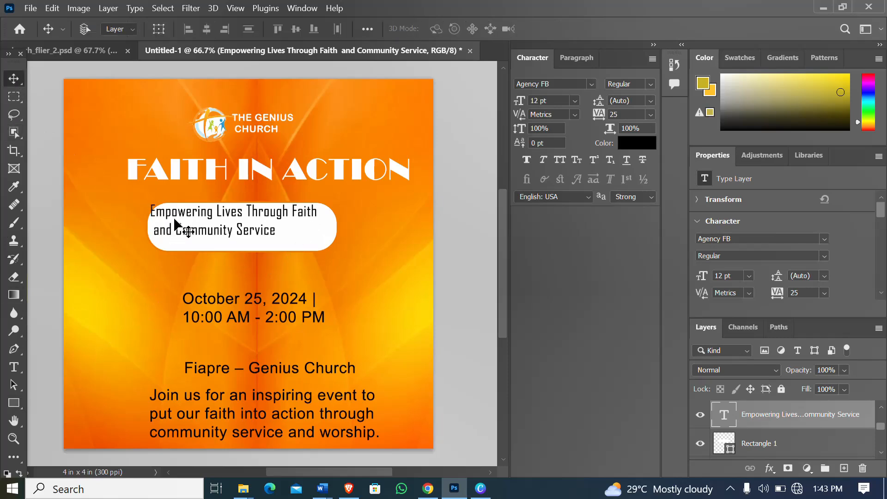
left_click_drag(179, 223, 185, 227)
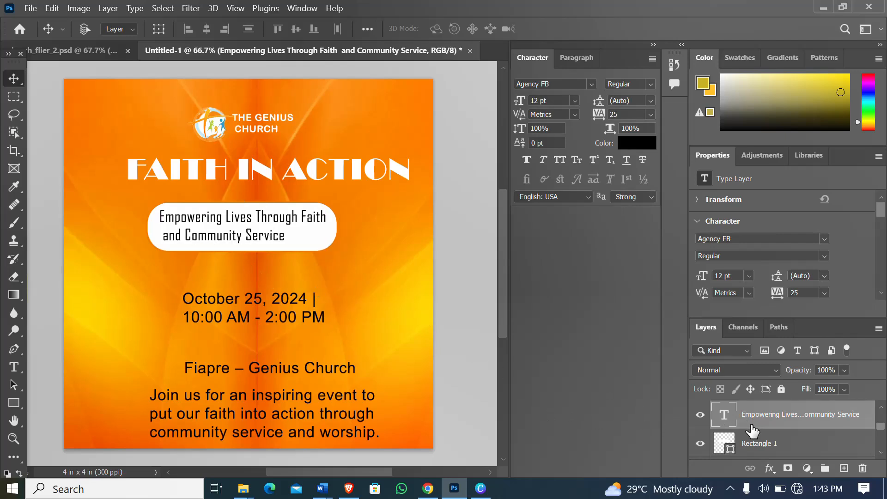
- Select the "Empowering Lives" text layer together with the Rectangle 1 layer and group them
scroll(753, 431, "up", 1)
scroll(753, 430, "down", 1)
key("ctrl")
left_click(759, 448)
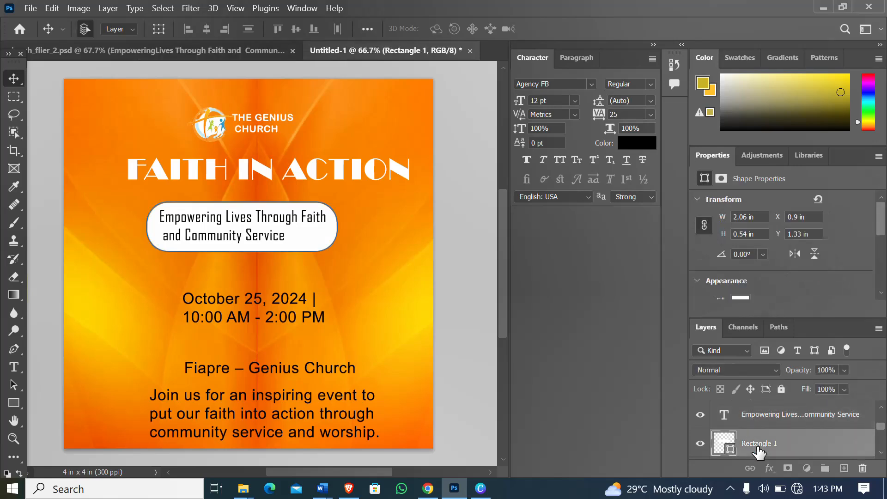
left_click(759, 449, "ctrl")
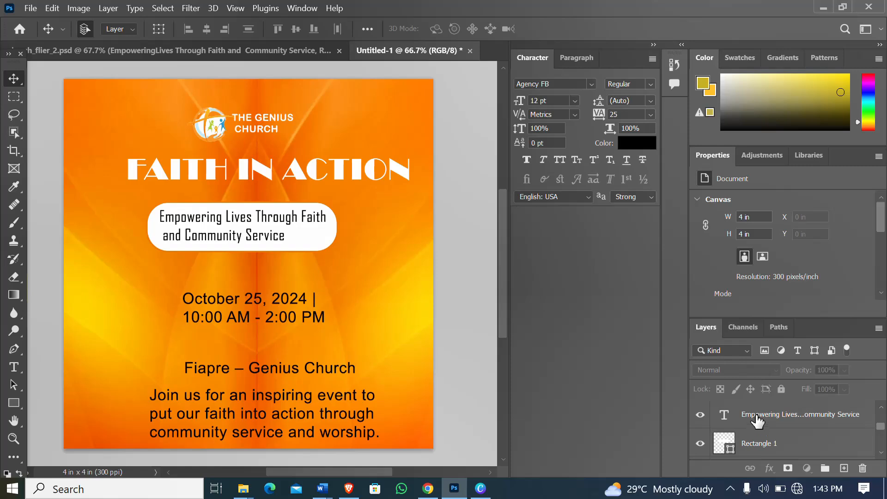
left_click(757, 417, "ctrl")
left_click(755, 444, "ctrl")
left_click(756, 447)
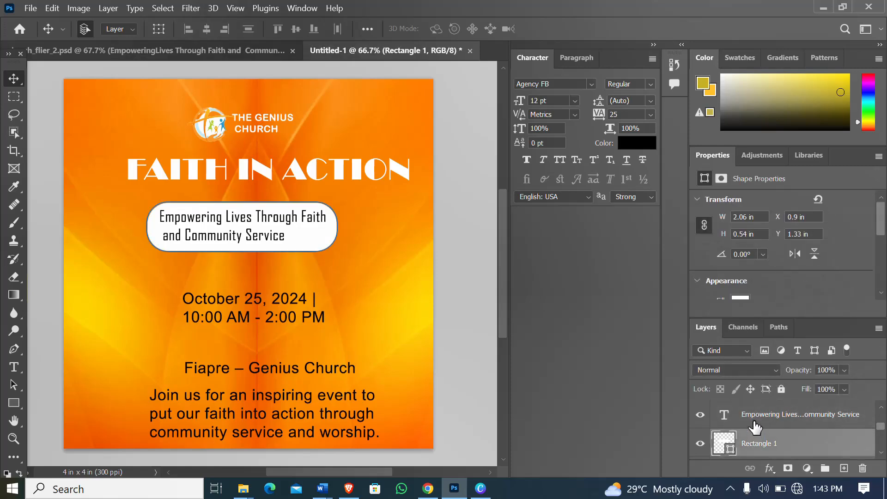
left_click(755, 419, "ctrl")
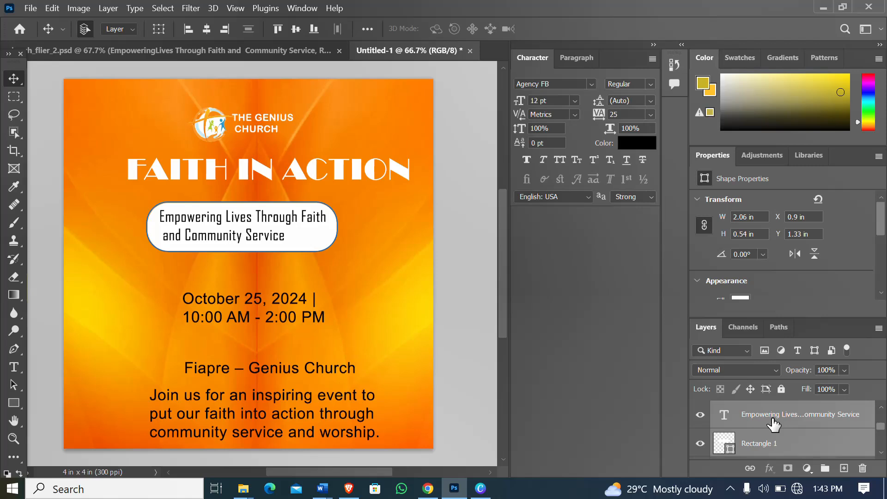
key("ctrl+g")
- Rename the new layer group as rect1
double_click(758, 408)
key("BackSpace")
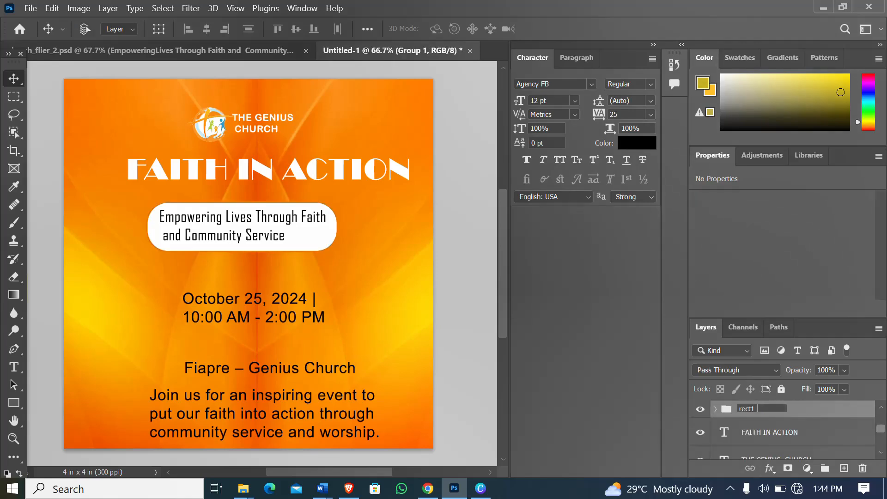
key("Return")
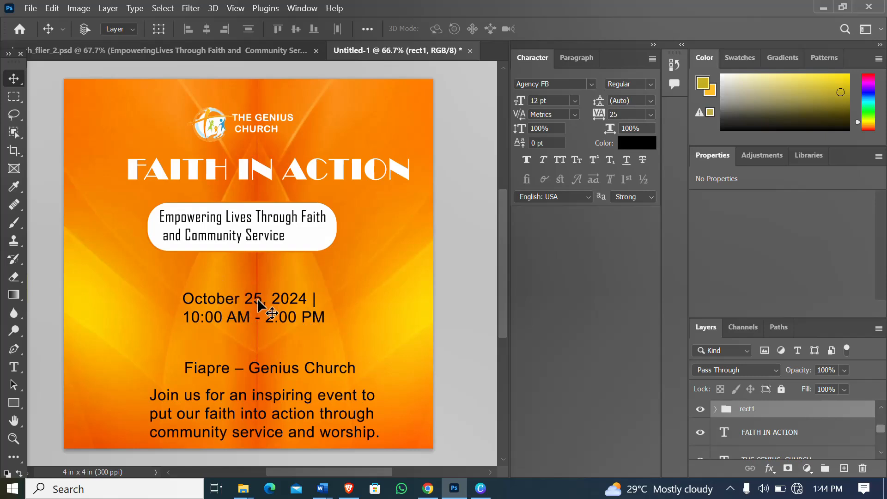
- Place the circled location-pin image download-removebg-preview from the LOGOS folder as embedded, scaled to about 13% near the flyer's left edge
left_click(201, 55)
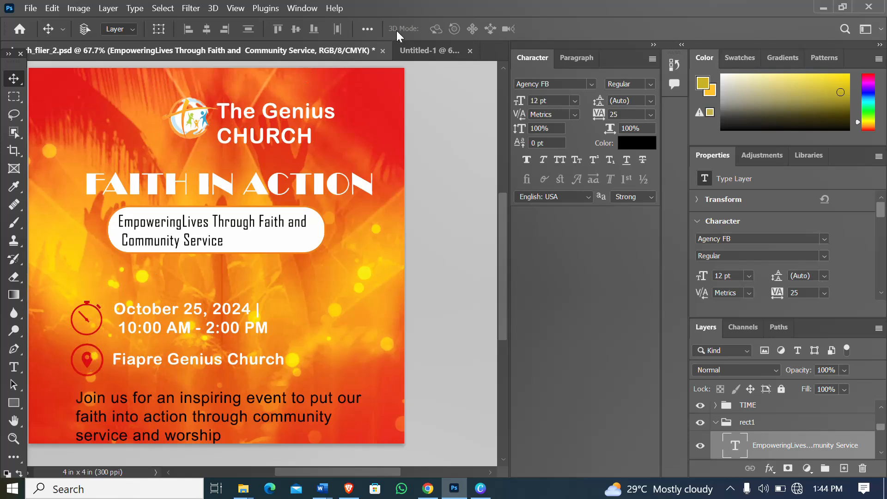
left_click(409, 51)
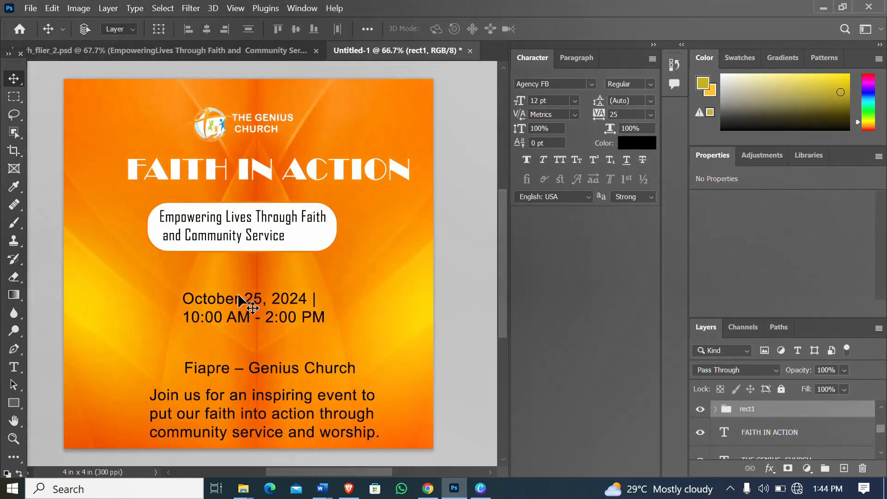
left_click(30, 9)
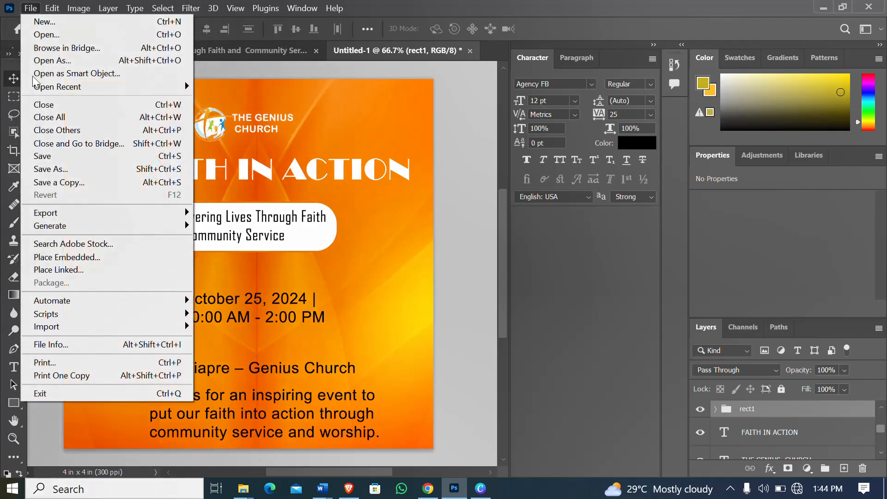
left_click(64, 257)
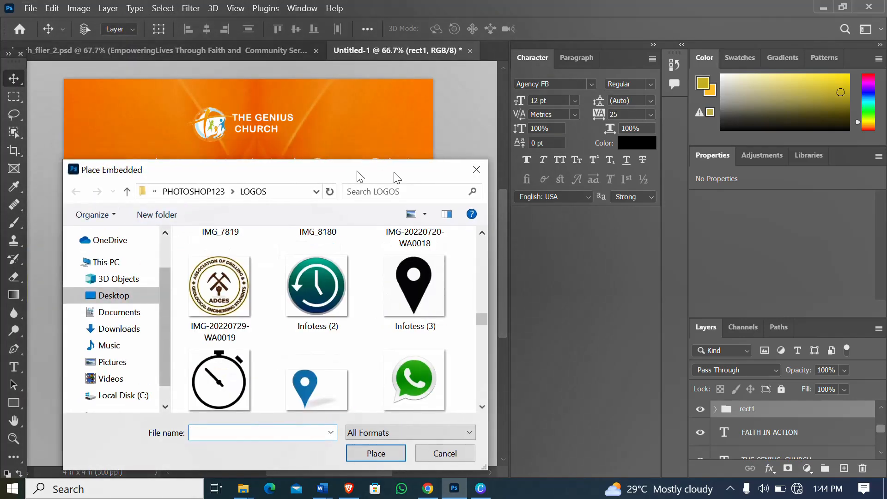
left_click_drag(359, 174, 573, 189)
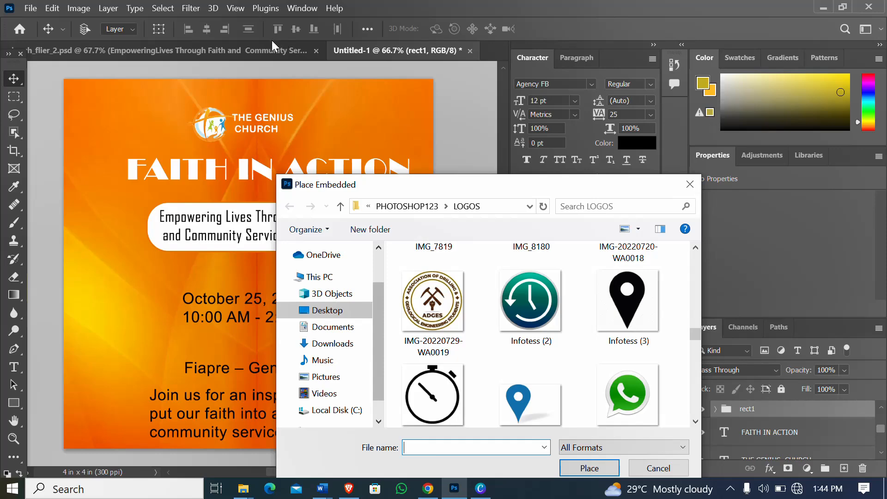
left_click_drag(463, 190, 298, 140)
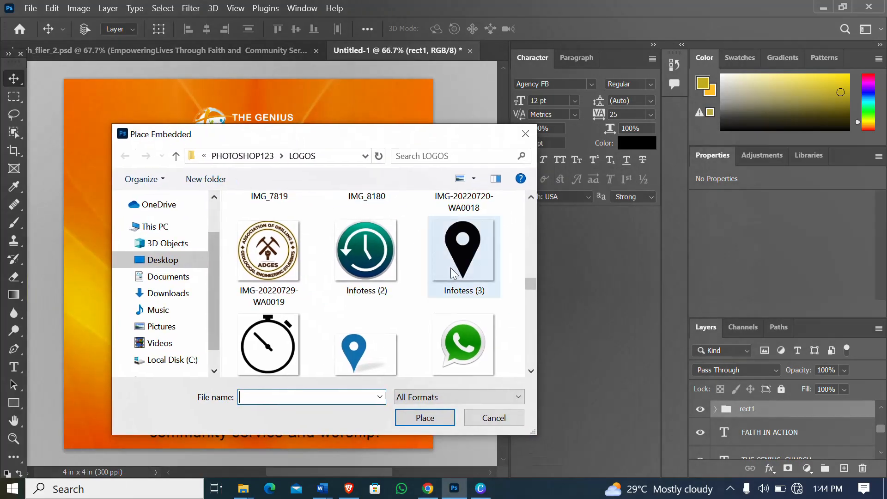
scroll(420, 310, "up", 1)
scroll(421, 310, "up", 3)
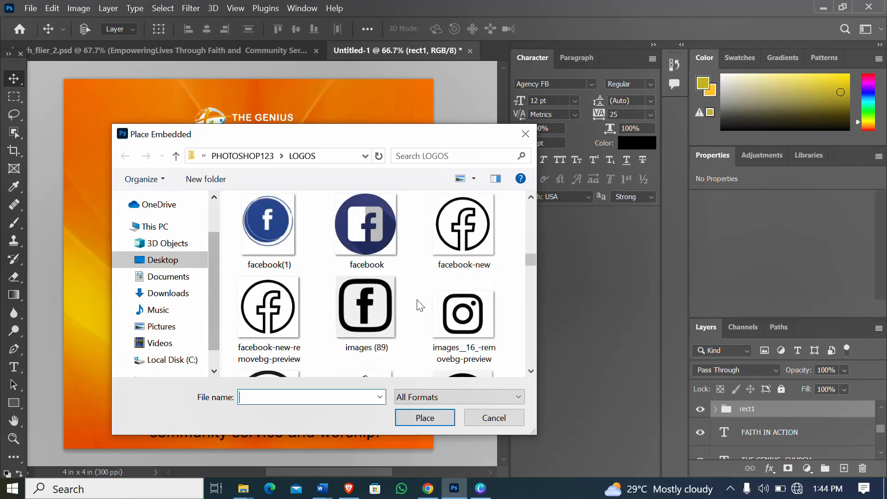
scroll(420, 307, "down", 1)
scroll(420, 306, "up", 1)
scroll(418, 303, "up", 1)
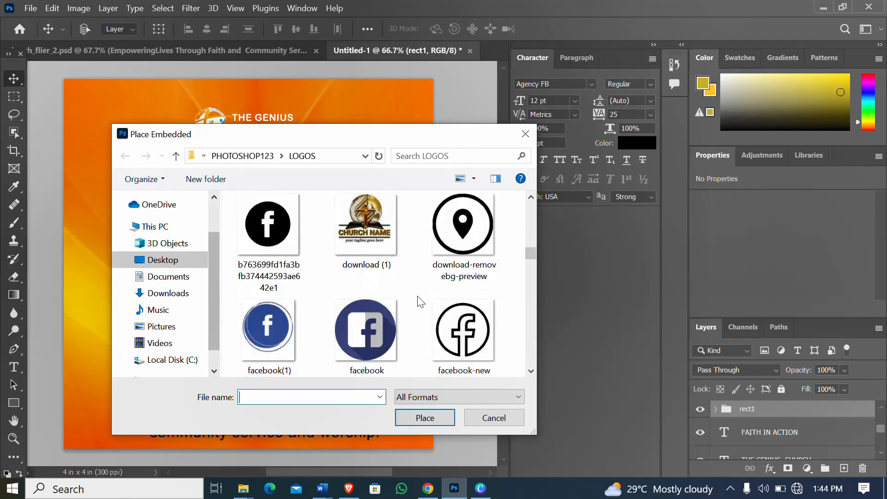
double_click(469, 226)
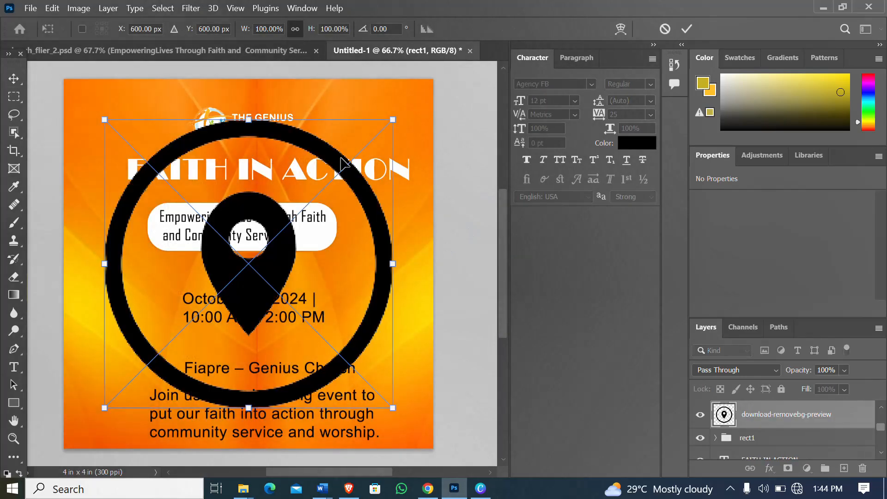
left_click_drag(395, 121, 123, 342)
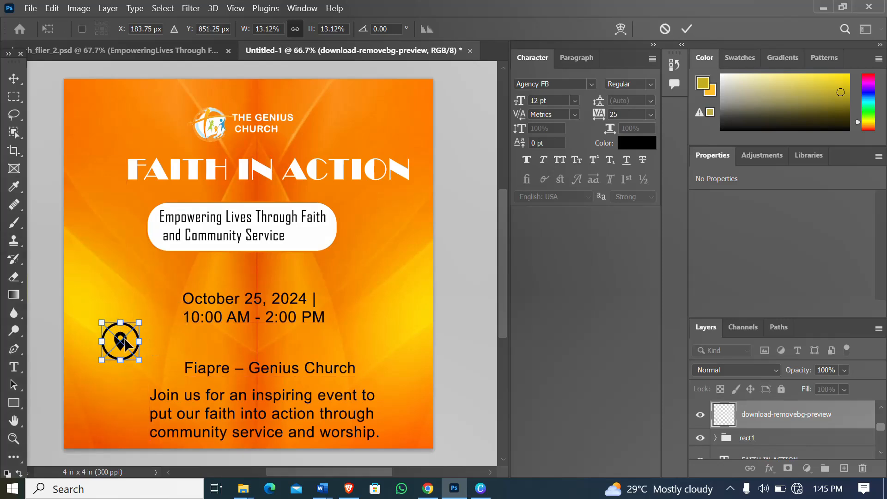
key("Return")
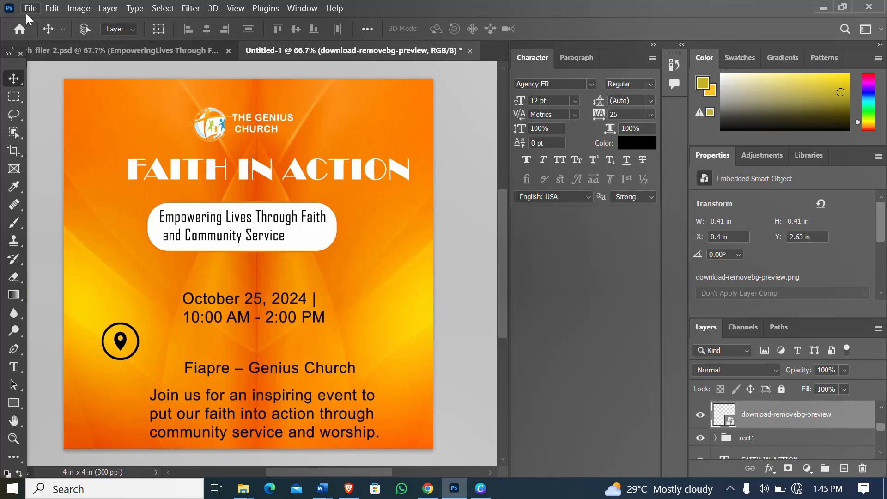
- Place the stopwatch image Infotess (6) from the LOGOS folder as embedded, scaled to about 69% directly above the location icon beside the date
left_click(36, 9)
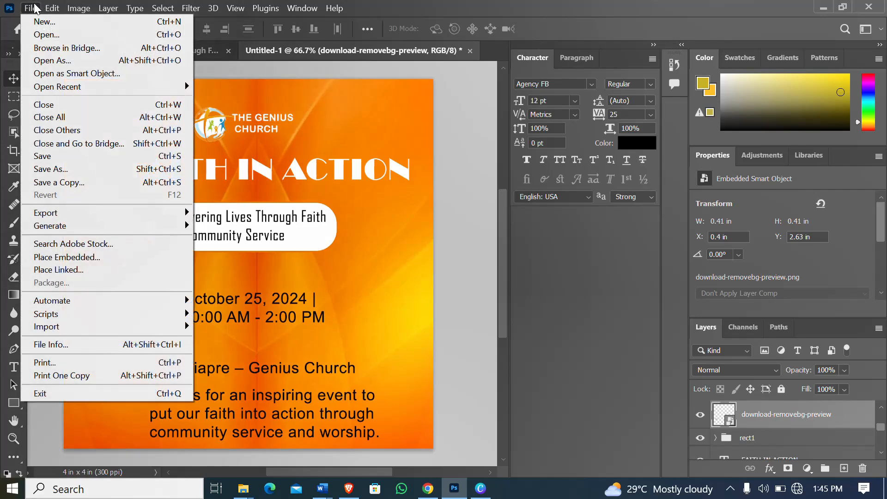
left_click(81, 257)
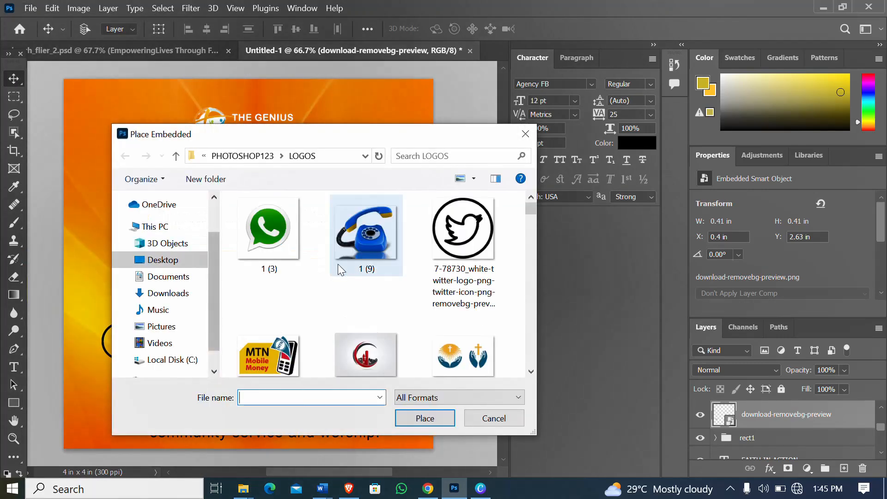
scroll(338, 264, "down", 3)
scroll(337, 264, "down", 15)
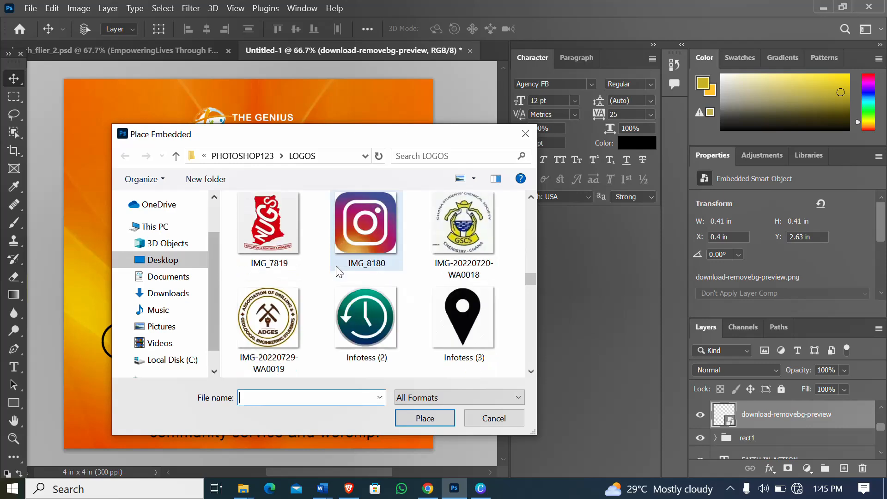
scroll(331, 268, "down", 2)
left_click(258, 228)
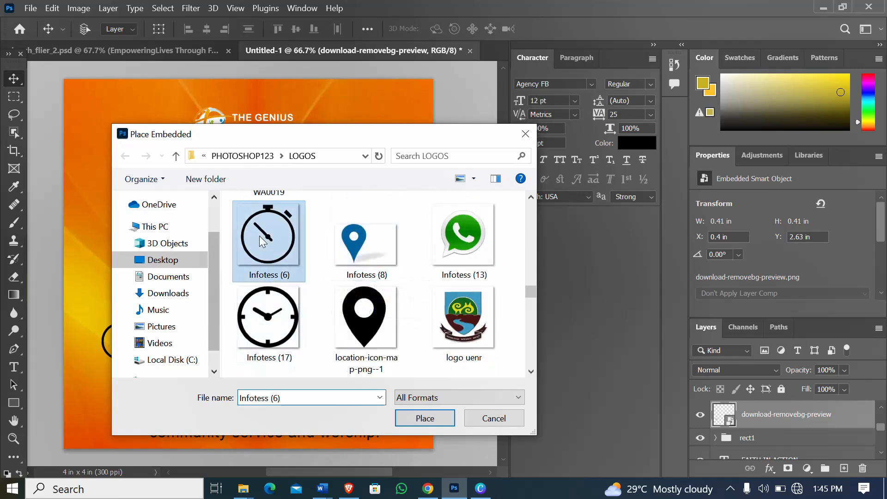
double_click(259, 236)
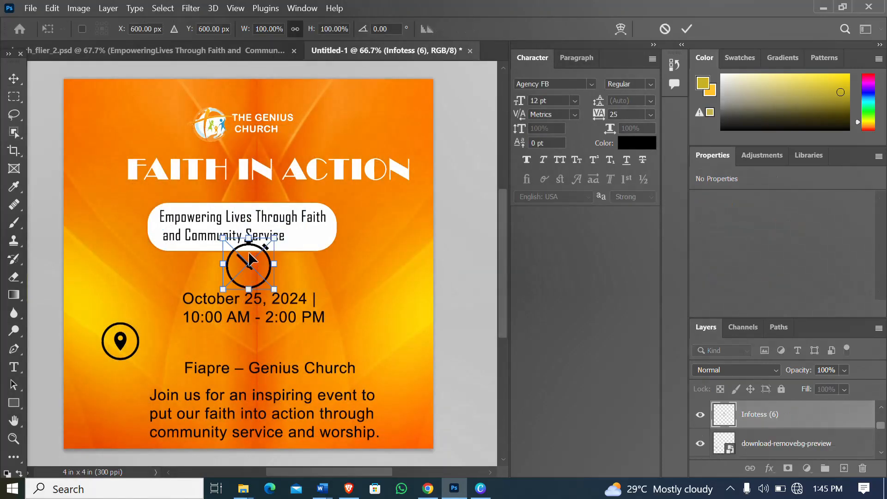
left_click_drag(184, 287, 128, 301)
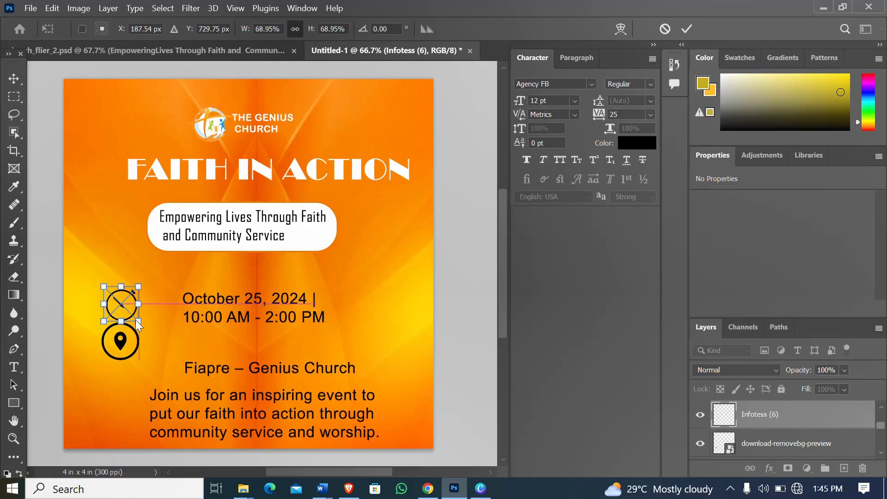
key("Return")
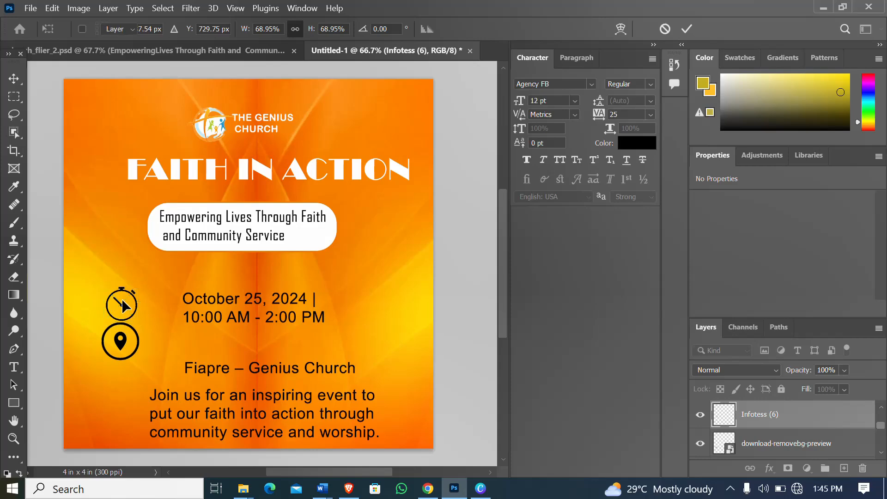
- Following the reference flyer, move the location icon down beside the "Fiapre – Genius Church" line and shrink it to about 11.7%
left_click(90, 52)
left_click(153, 222)
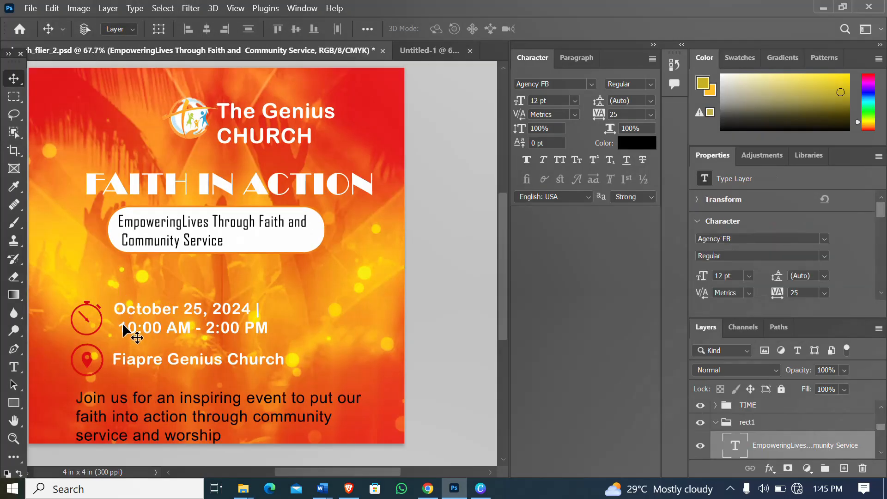
left_click(435, 50)
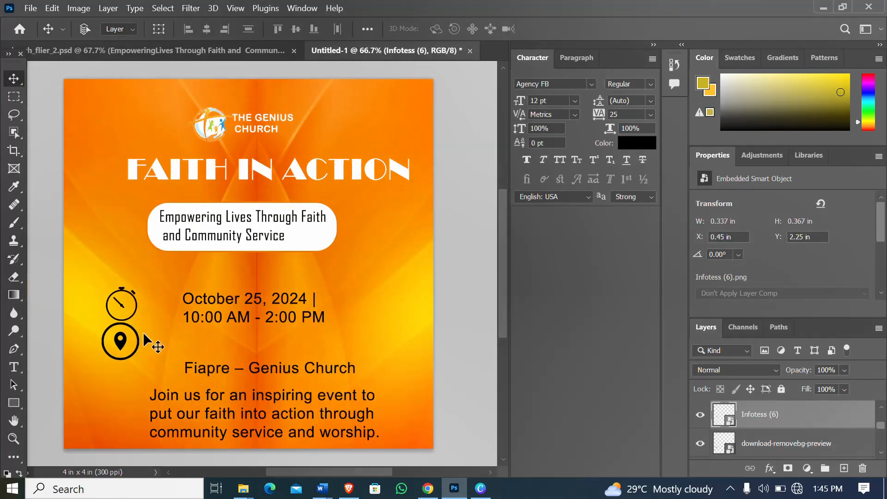
left_click(749, 446)
left_click_drag(109, 342, 109, 370)
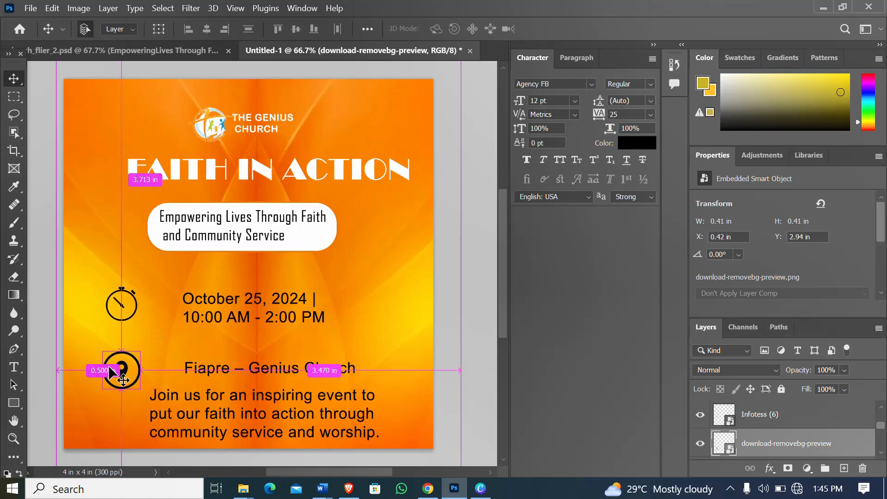
key("ctrl+t")
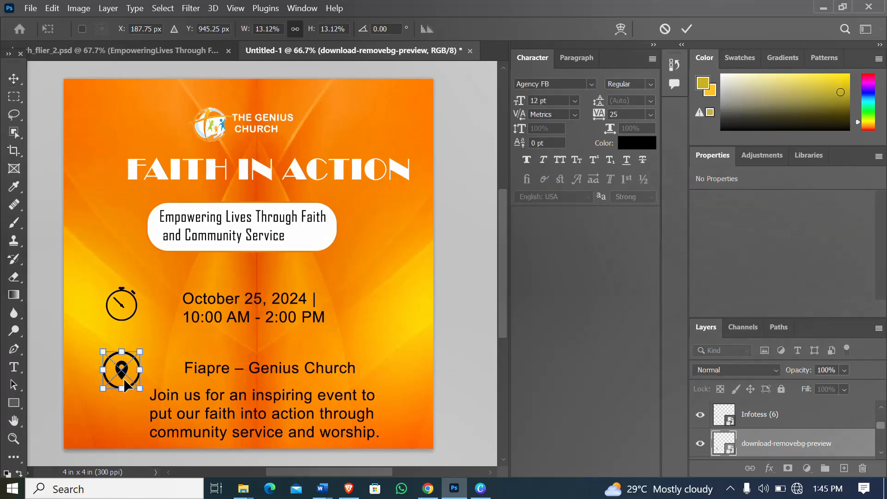
left_click_drag(140, 389, 136, 384)
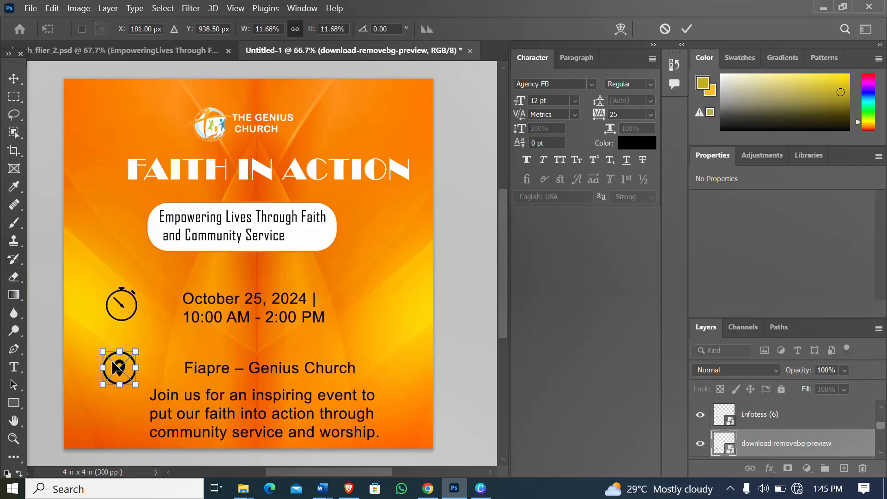
key("Return")
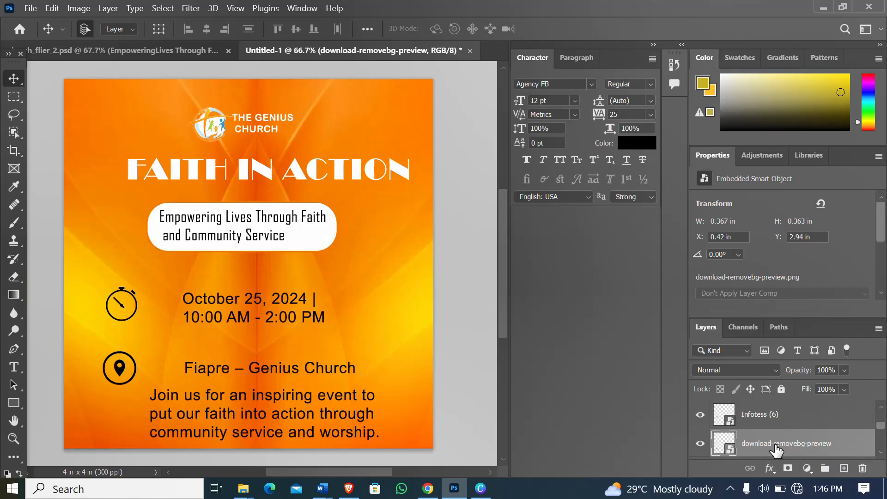
- Group the location icon layer with the "Fiapre – Genius Church" text layer and rename the group as loc
left_click(776, 447, "ctrl")
scroll(782, 429, "up", 2)
scroll(783, 434, "up", 3)
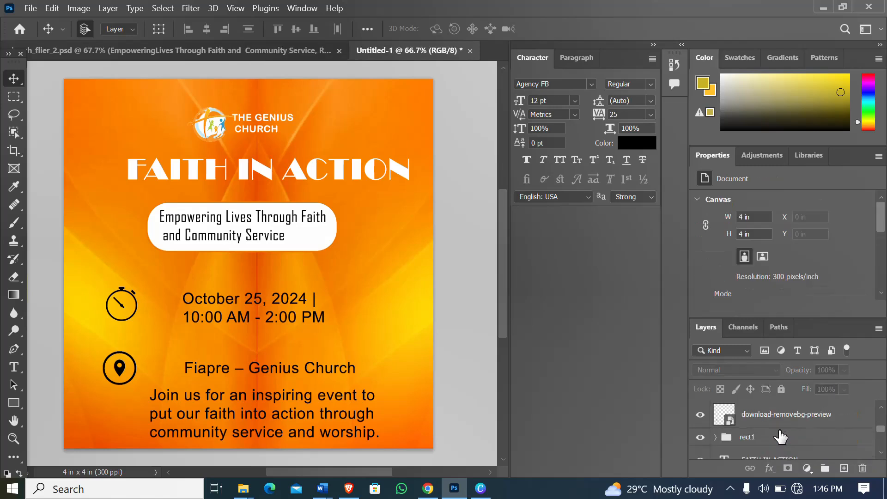
scroll(779, 439, "down", 2)
scroll(779, 439, "up", 2)
left_click(775, 417)
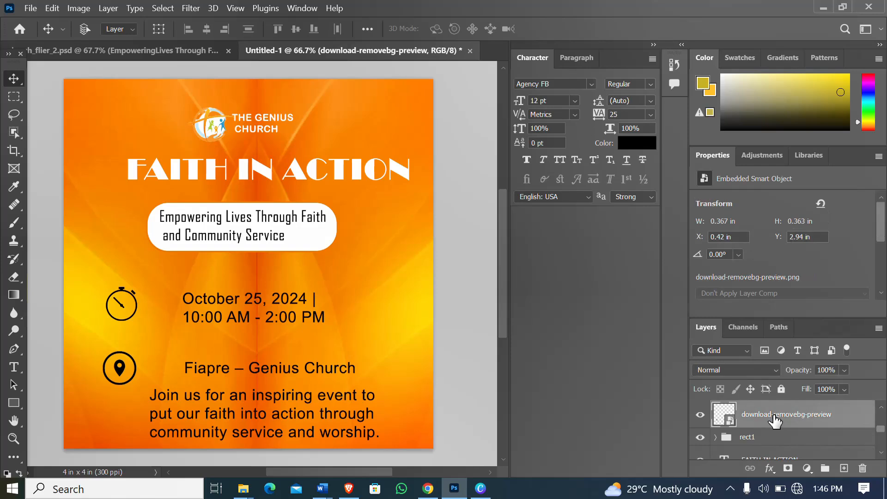
key("ctrl+t")
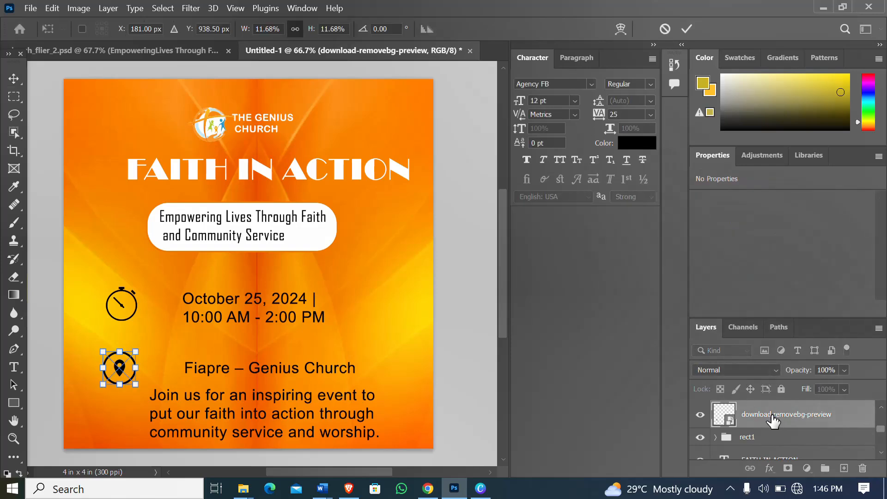
scroll(773, 421, "up", 2)
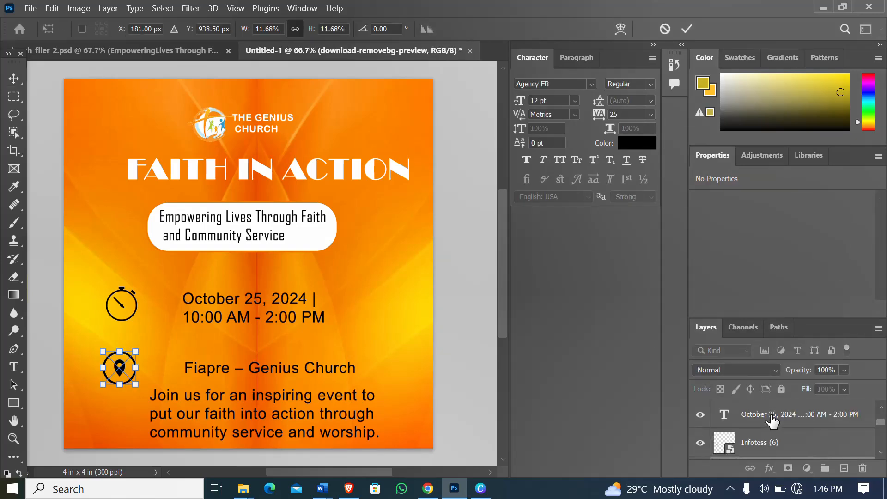
key("Return")
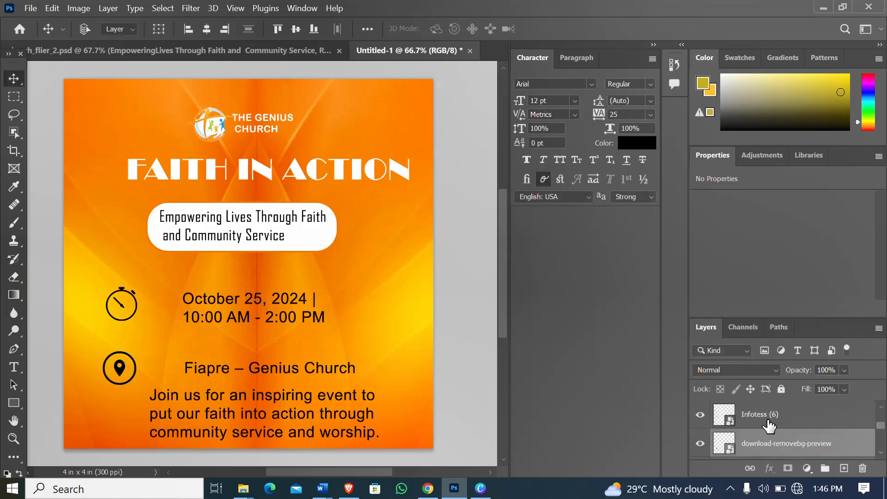
key("ctrl+g")
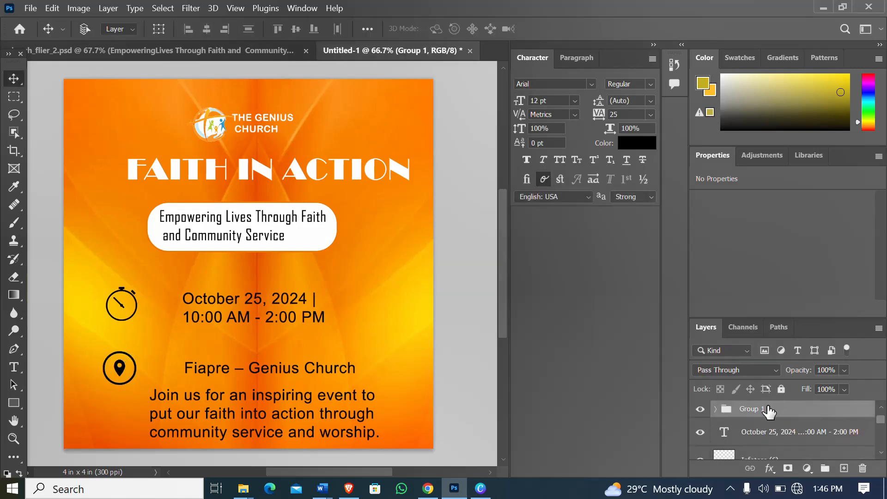
double_click(750, 409)
key("Return")
- Expand the loc group and move the "Fiapre – Genius Church" text left, next to the location icon and vertically level with it
left_click(715, 409)
scroll(790, 434, "down", 1)
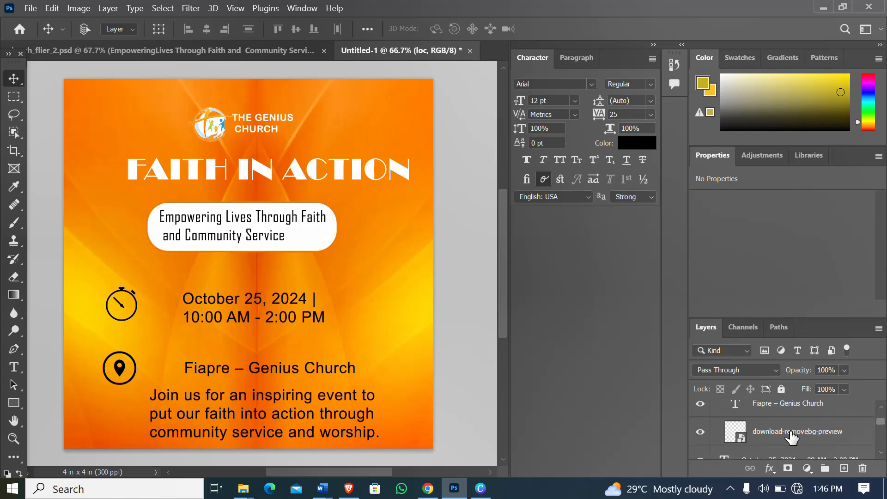
scroll(788, 437, "up", 1)
scroll(786, 436, "down", 1)
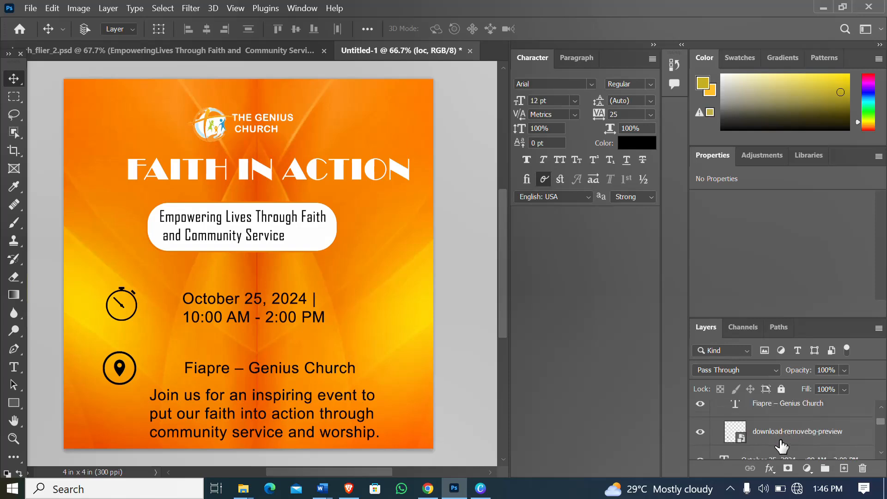
left_click(771, 409)
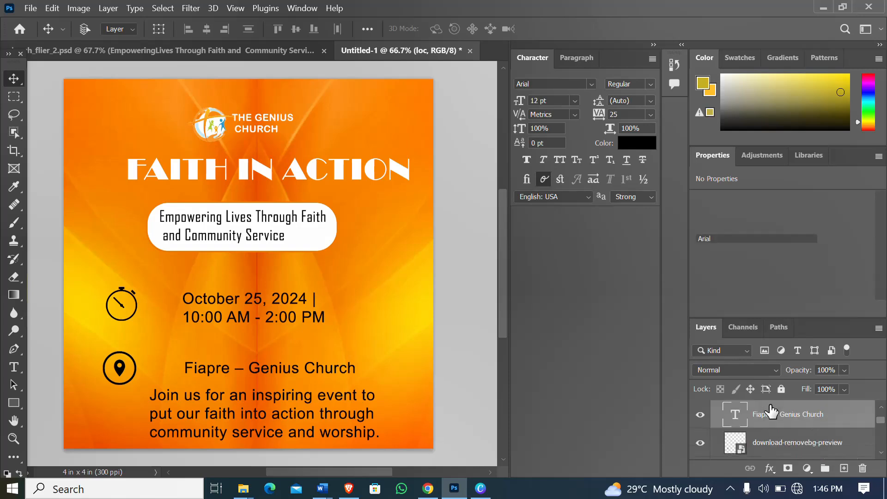
left_click_drag(234, 372, 196, 366)
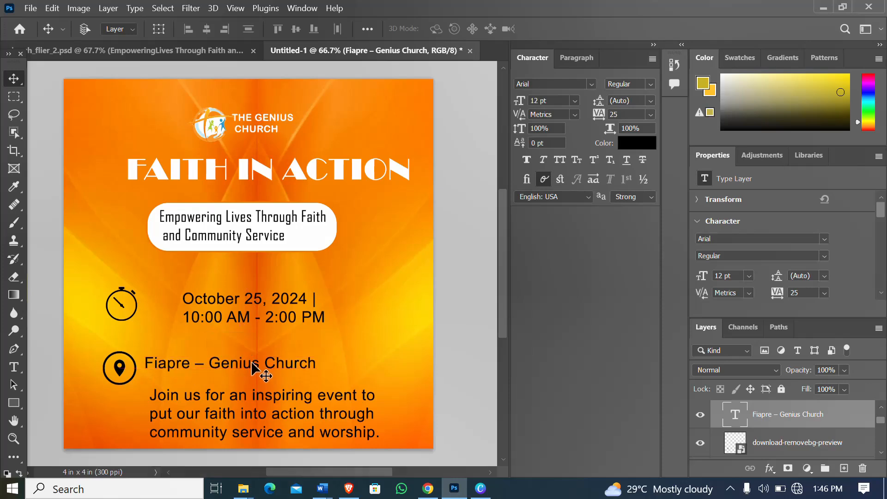
left_click_drag(252, 364, 252, 368)
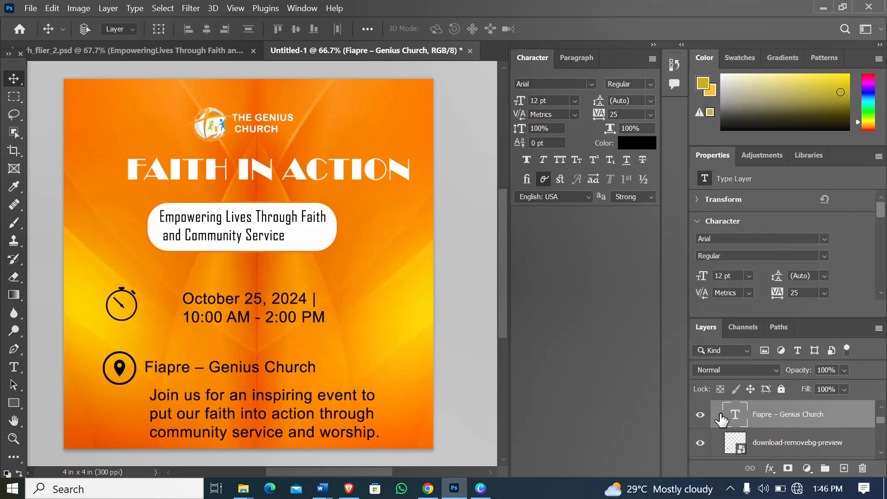
- Collapse the loc layer group
scroll(770, 428, "down", 1)
scroll(767, 432, "up", 2)
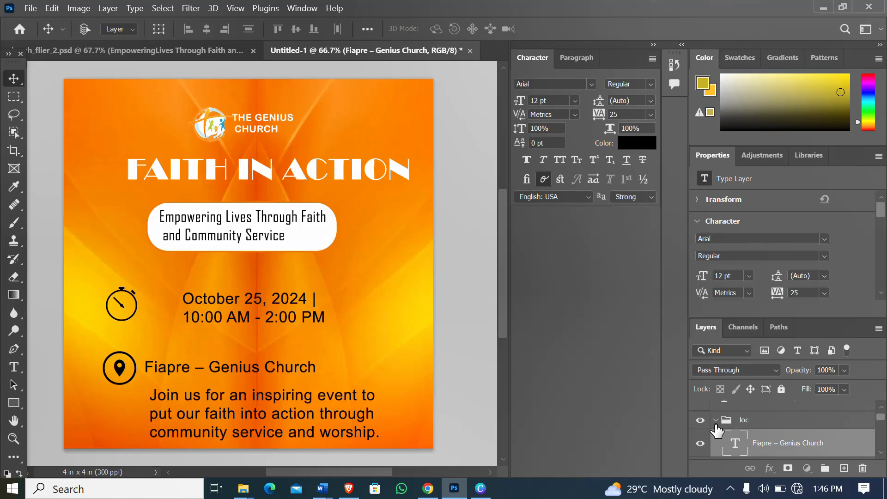
left_click(716, 421)
scroll(760, 436, "up", 1)
scroll(761, 438, "down", 1)
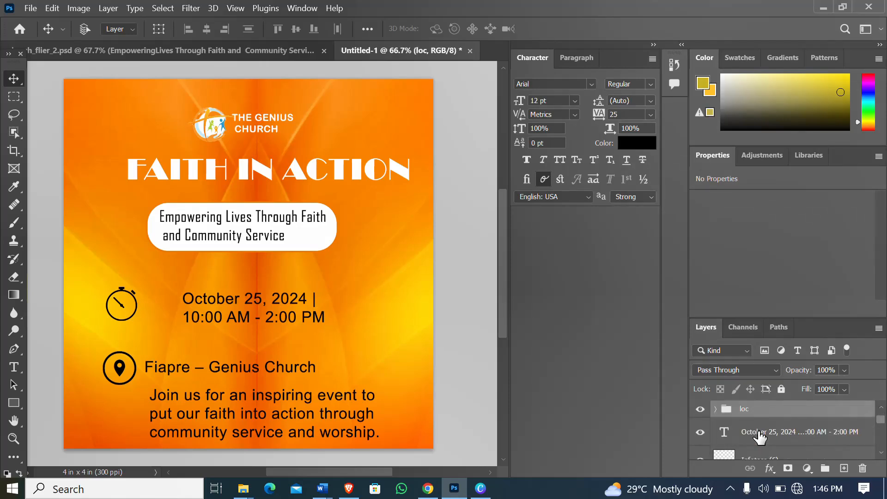
key("ctrl")
left_click(760, 437, "ctrl")
scroll(759, 433, "down", 1)
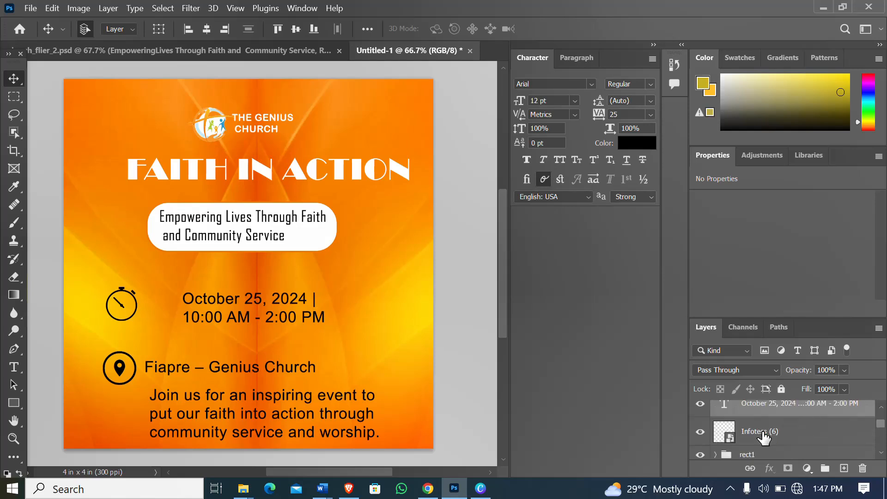
scroll(759, 430, "up", 1)
left_click(768, 414)
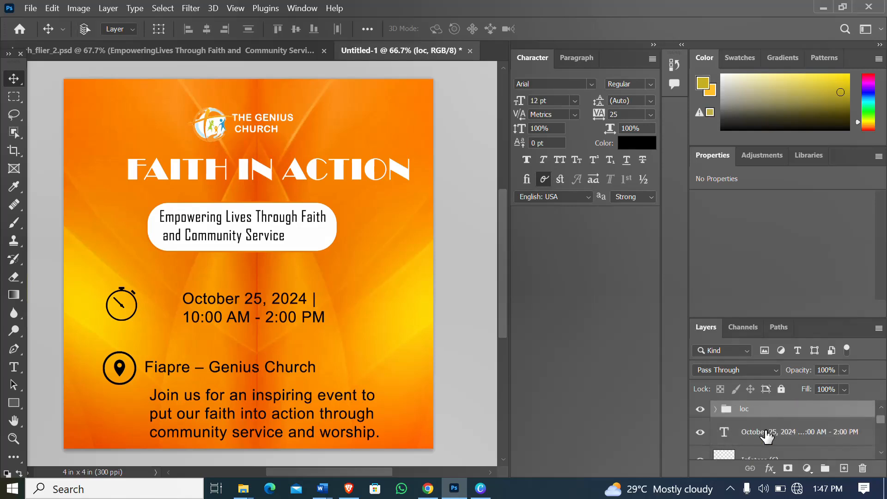
- Group the October 25, 2024 date text layer with the Infotess (6) stopwatch layer and rename the group as time
left_click(767, 437)
scroll(767, 436, "down", 1)
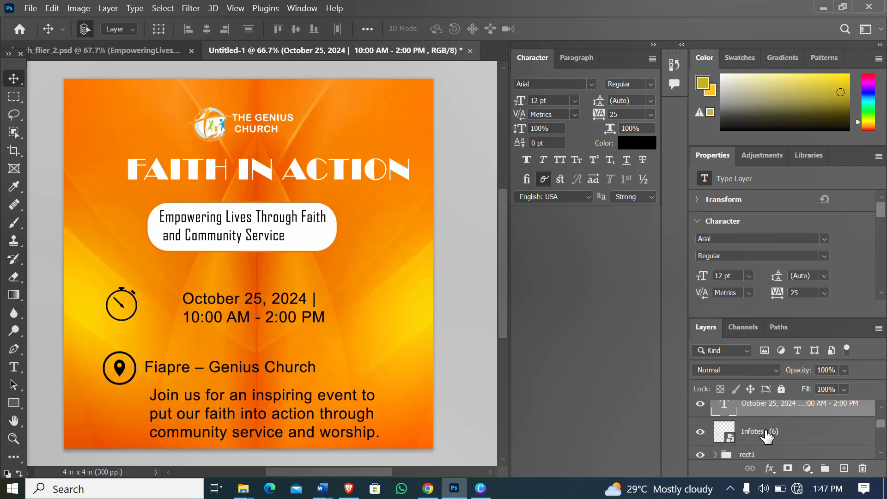
left_click(767, 437, "ctrl")
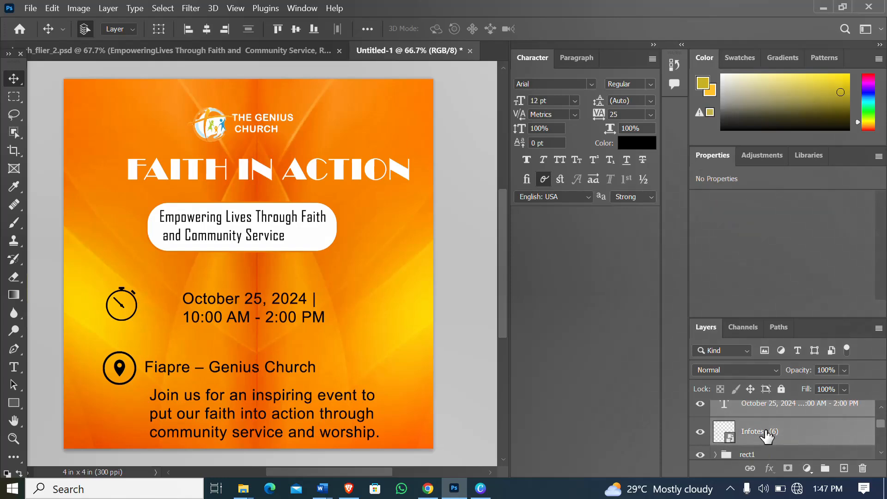
key("ctrl+g")
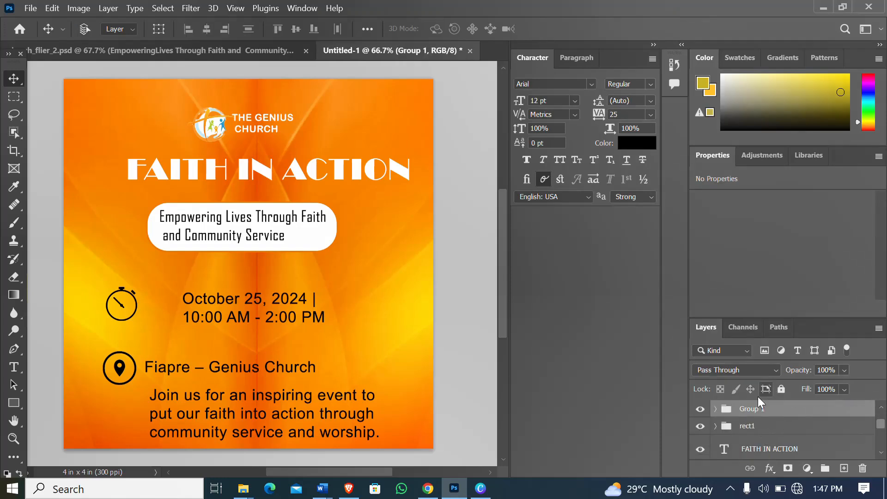
double_click(759, 410)
left_click(809, 414)
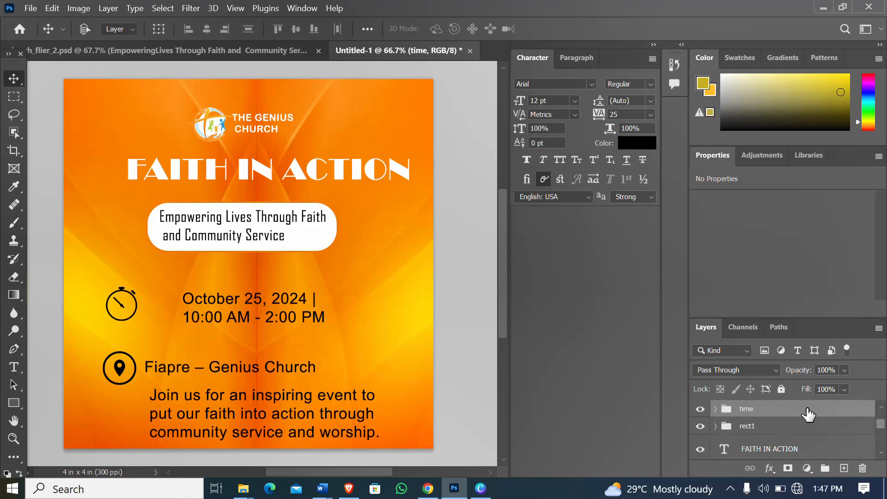
- Inside the time group, move the date text left and slightly down beside the stopwatch, and lower the stopwatch icon level with it
left_click(716, 410)
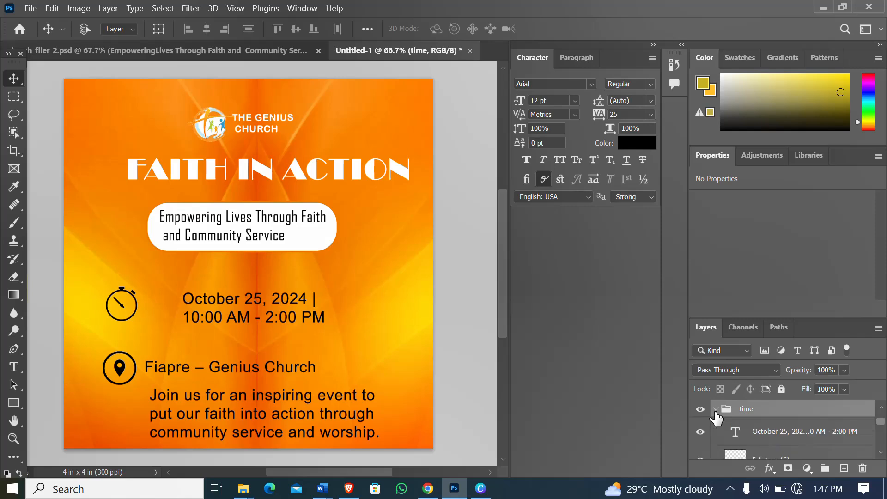
left_click(767, 435)
left_click_drag(276, 312, 232, 315)
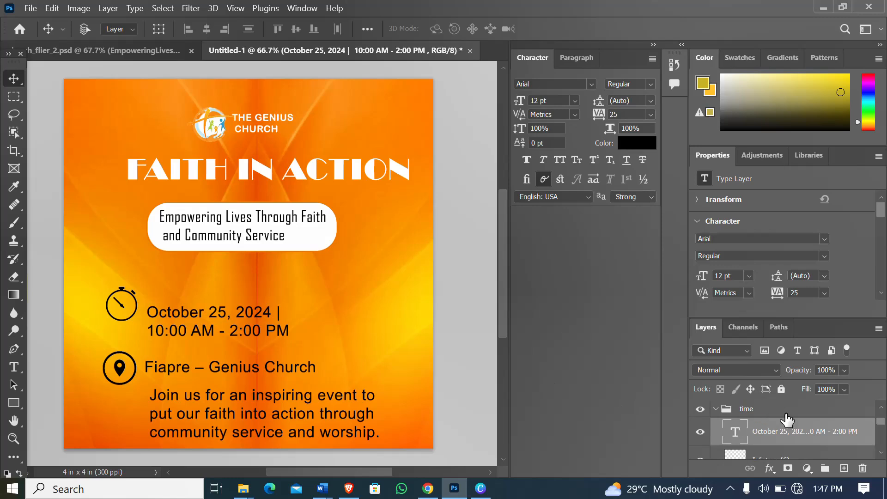
scroll(761, 442, "down", 1)
left_click(761, 442)
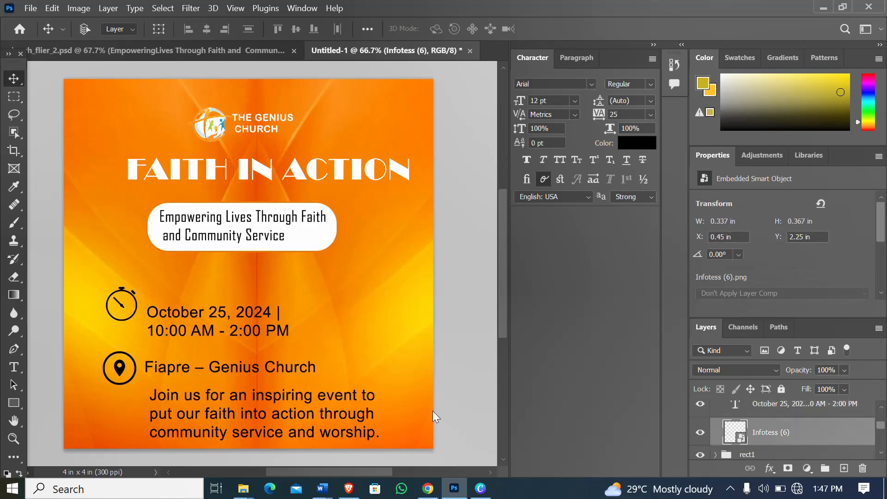
left_click_drag(130, 315, 128, 320)
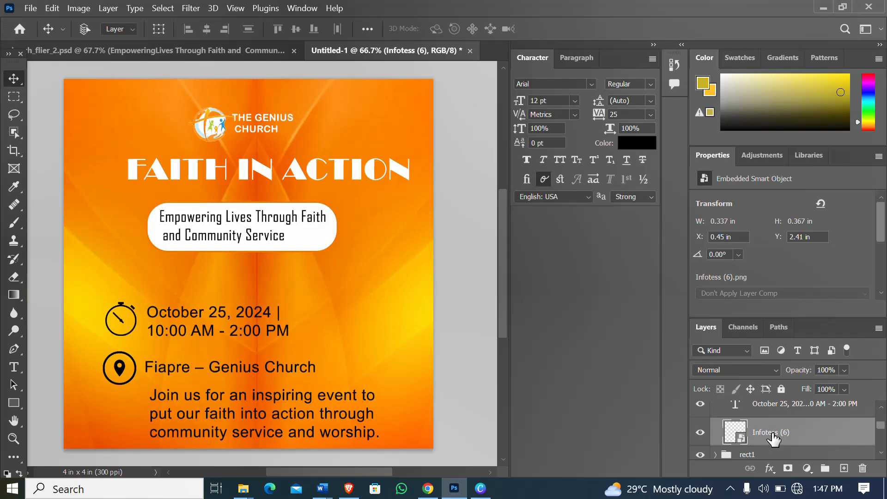
- Set the date and time text colour to white (fff) and collapse the time group
left_click(779, 412)
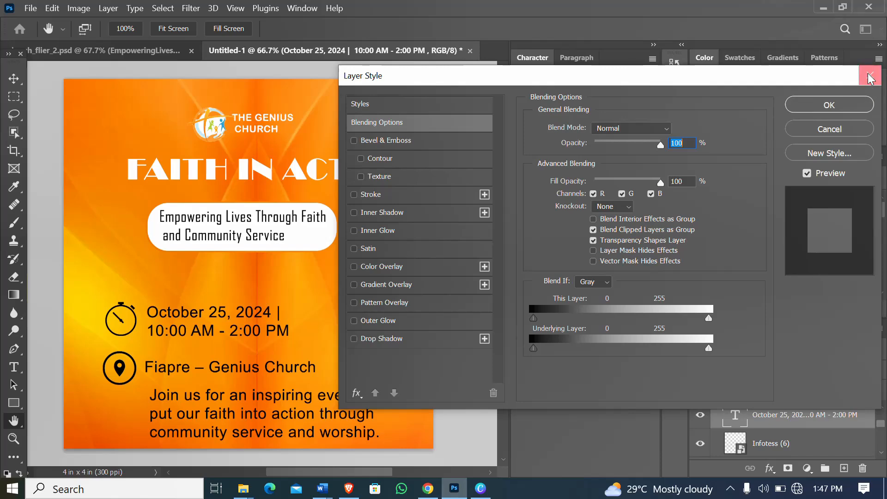
left_click(870, 76)
left_click(13, 368)
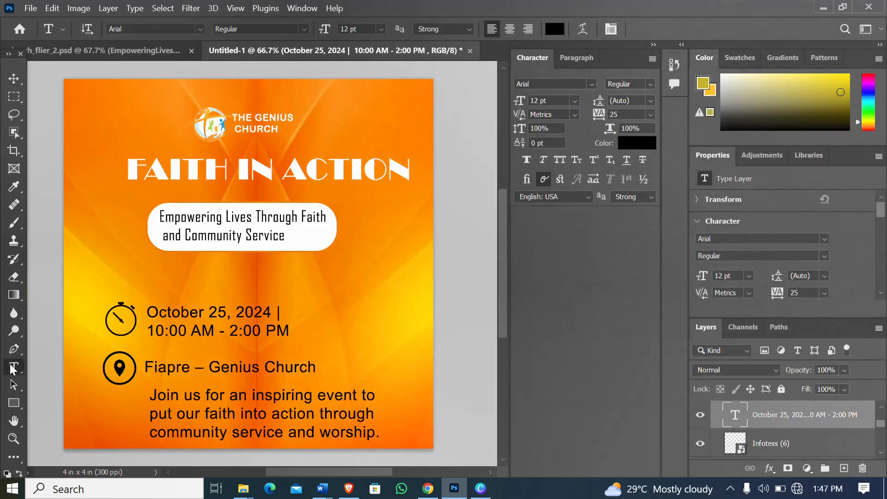
left_click_drag(147, 310, 292, 342)
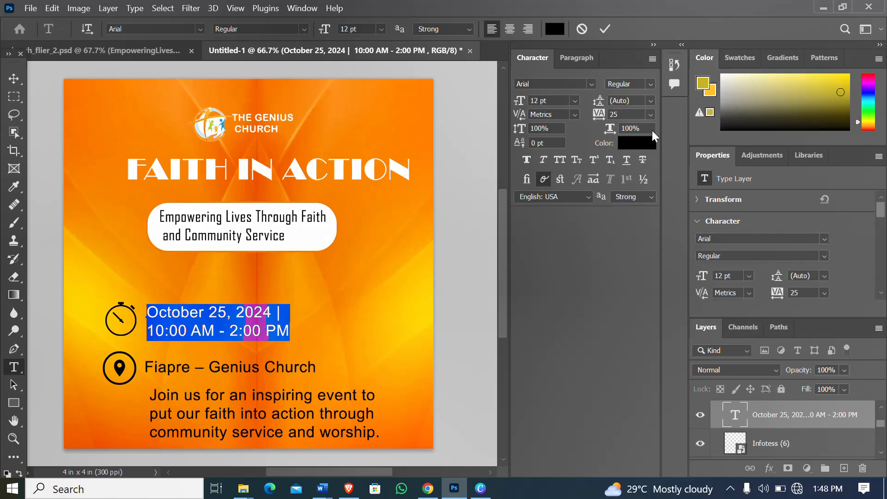
left_click(647, 141)
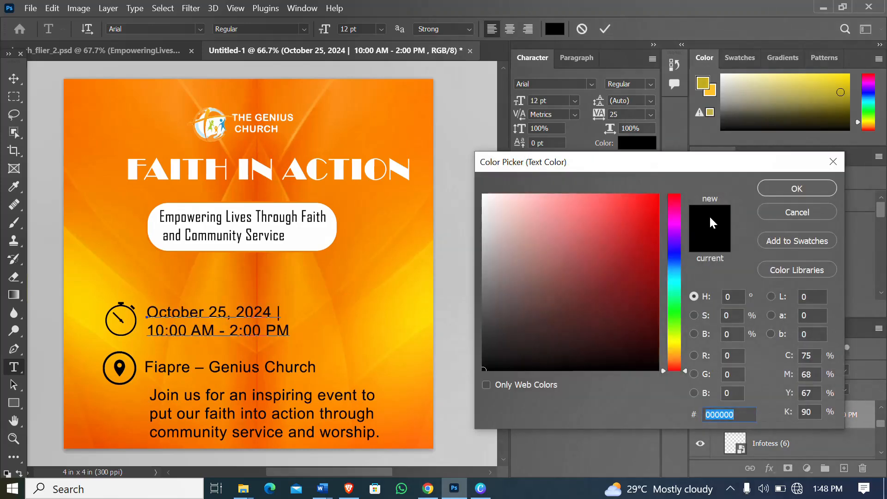
type("fff")
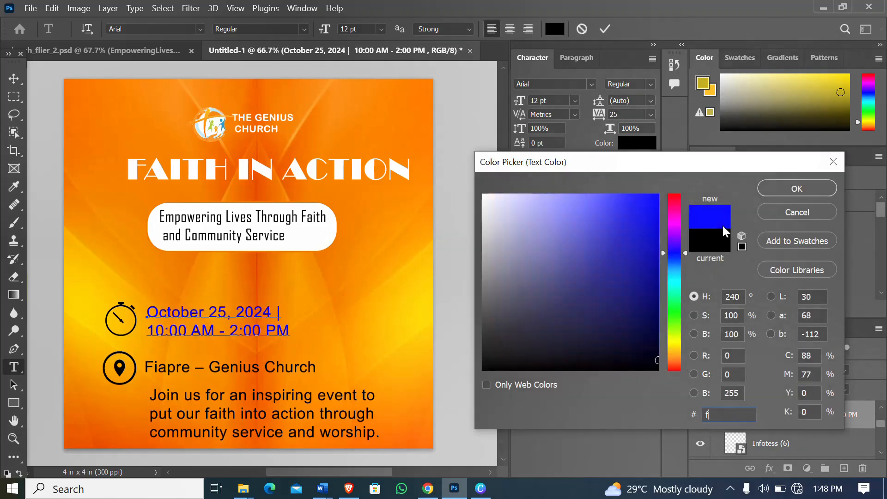
left_click(806, 189)
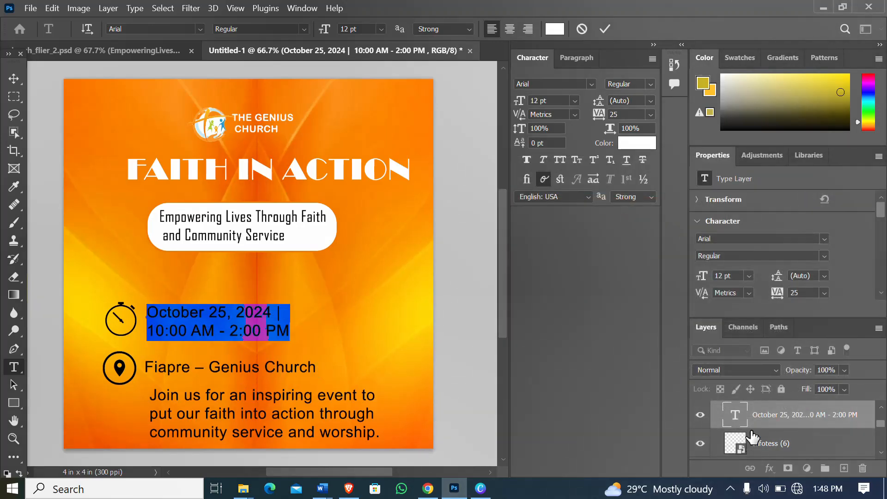
scroll(730, 431, "up", 1)
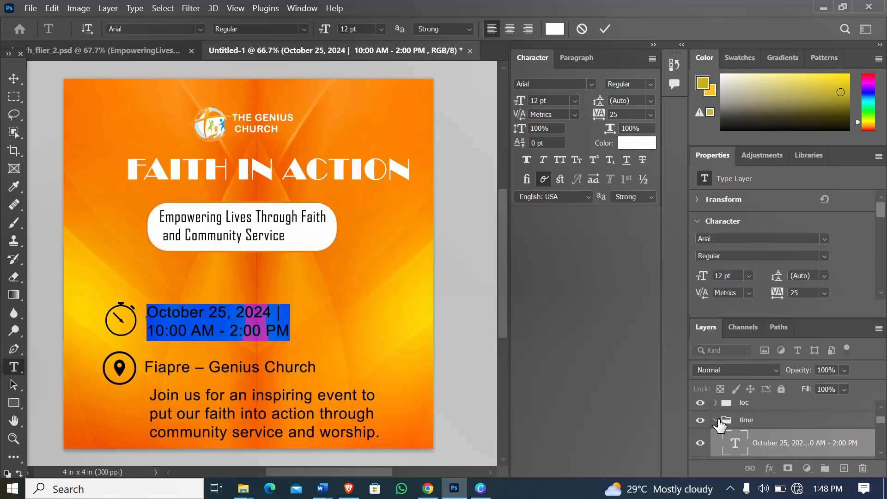
left_click(716, 420)
left_click(717, 420)
- Expand the loc group and set the "Fiapre – Genius Church" text colour to white (fff)
left_click(716, 403)
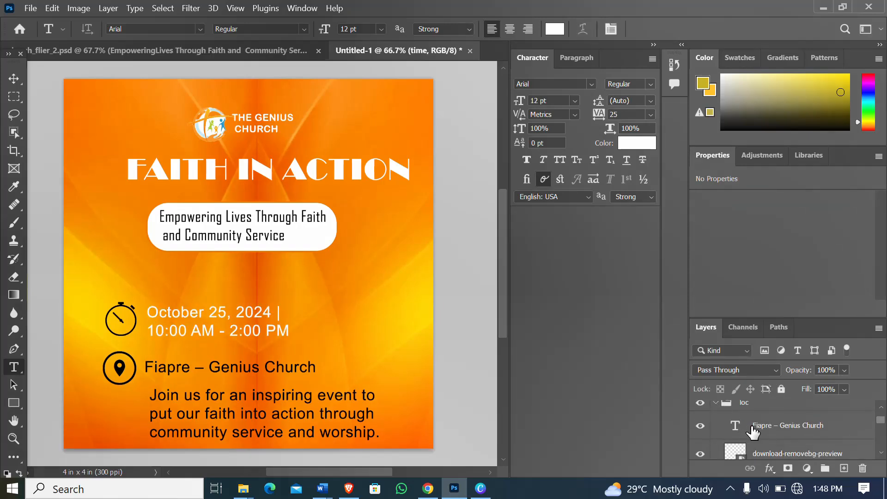
left_click(753, 430)
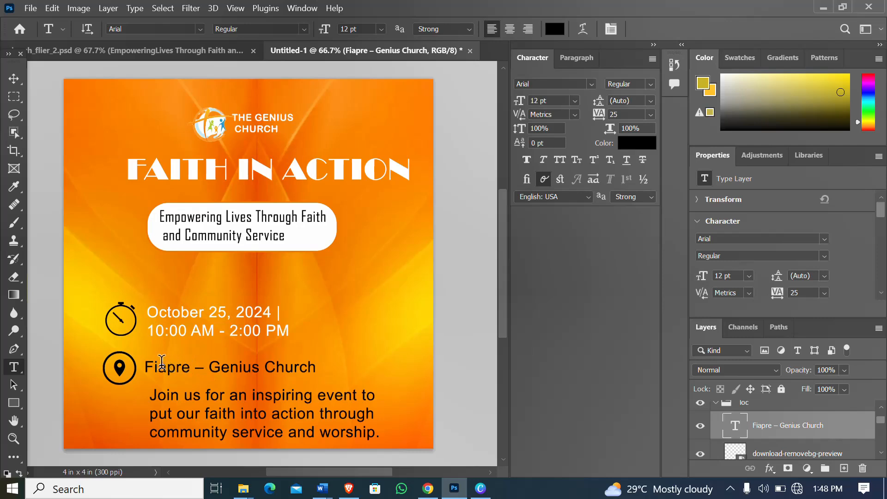
left_click_drag(144, 366, 347, 356)
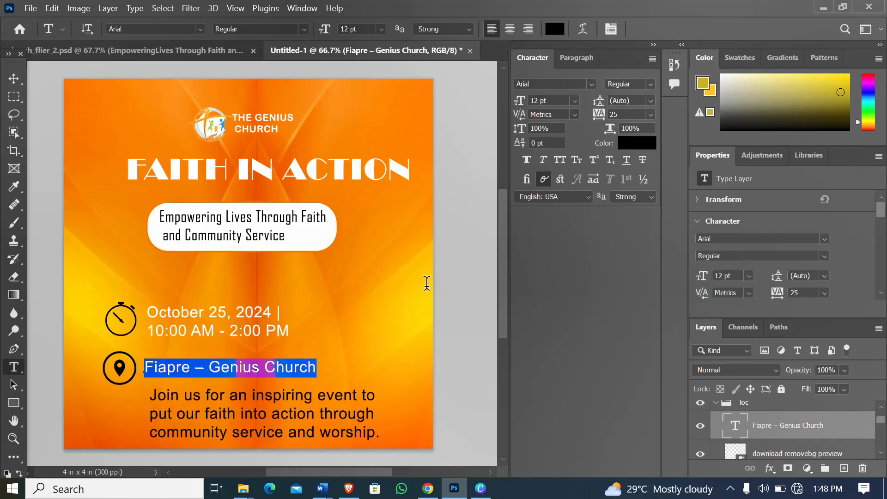
left_click(633, 143)
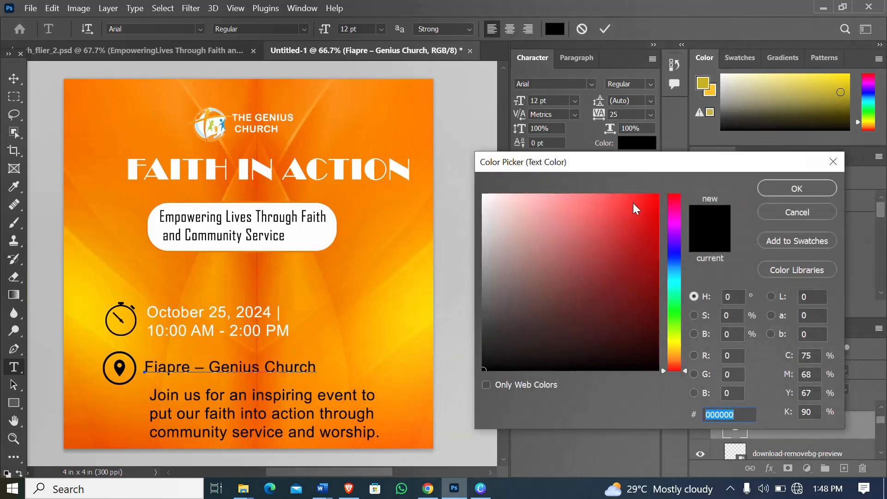
type("fff")
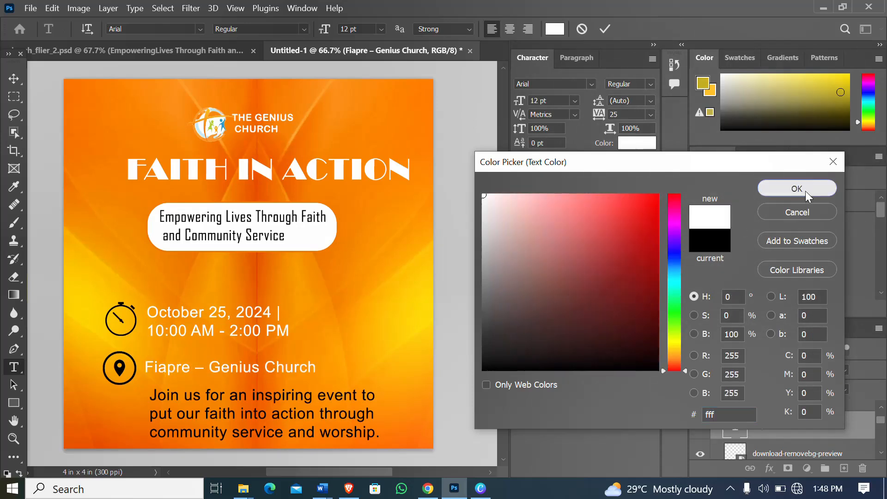
left_click(805, 189)
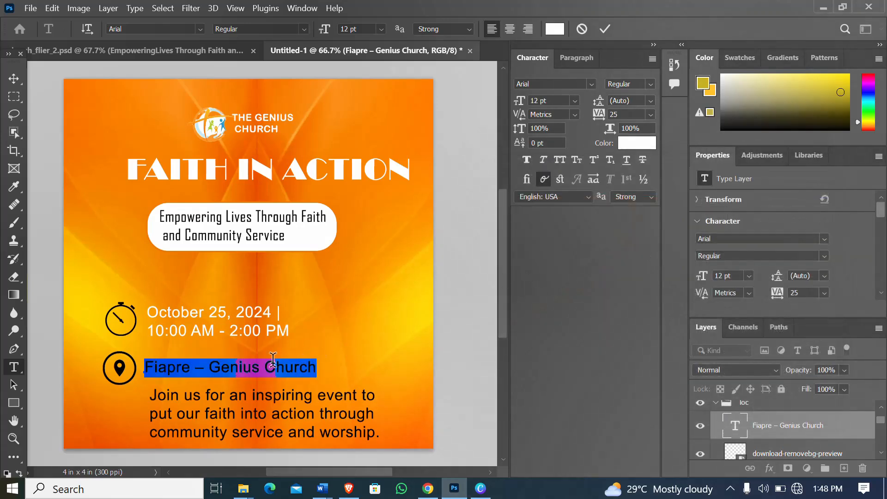
left_click(14, 79)
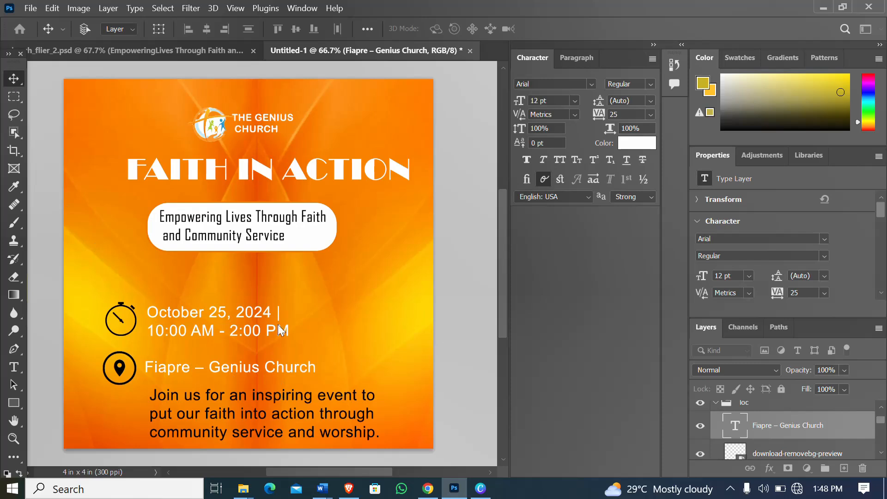
- After checking the reference flyer, draw a rectangle about 1274 by 236 px across the flyer's bottom, layered above the "Join us" text
left_click(201, 46)
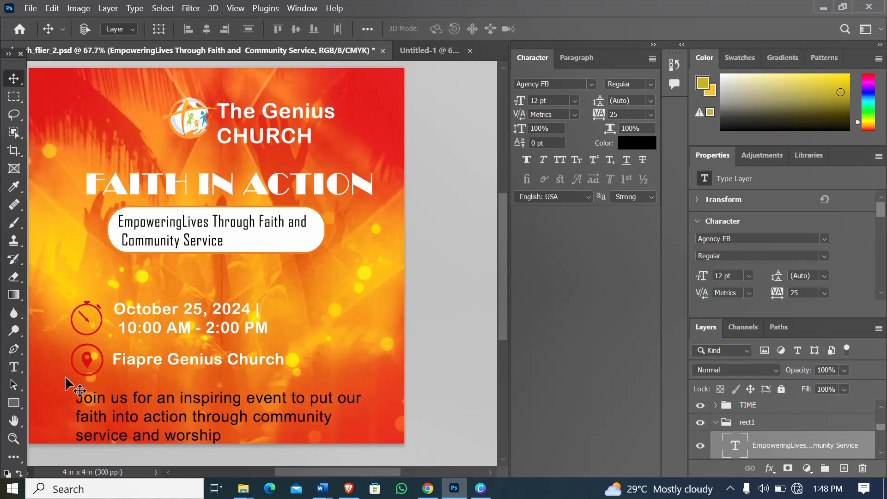
left_click(432, 48)
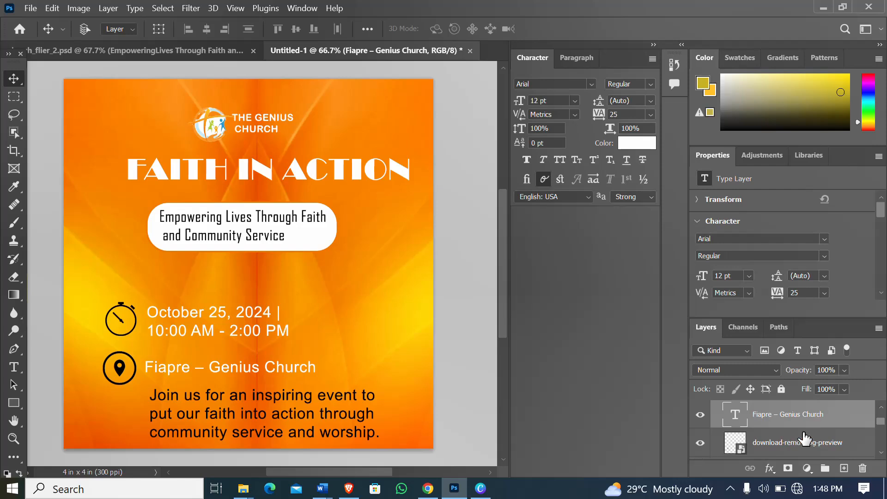
scroll(805, 439, "down", 5)
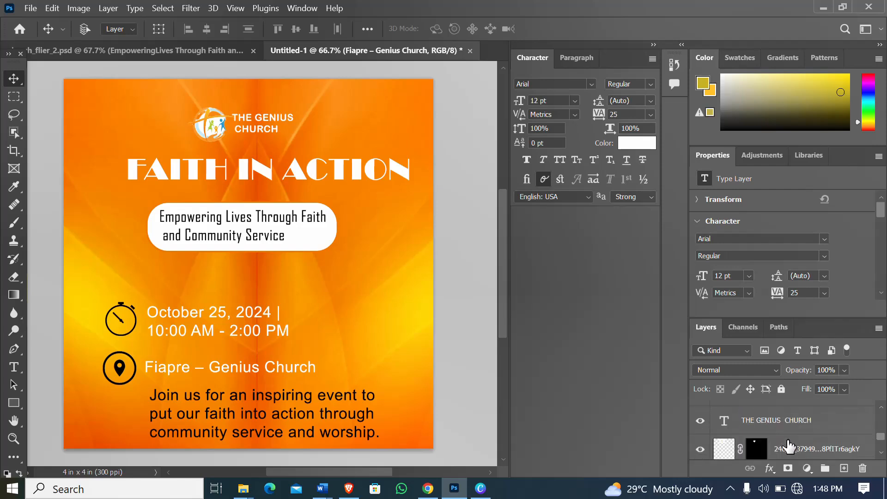
scroll(789, 446, "up", 5)
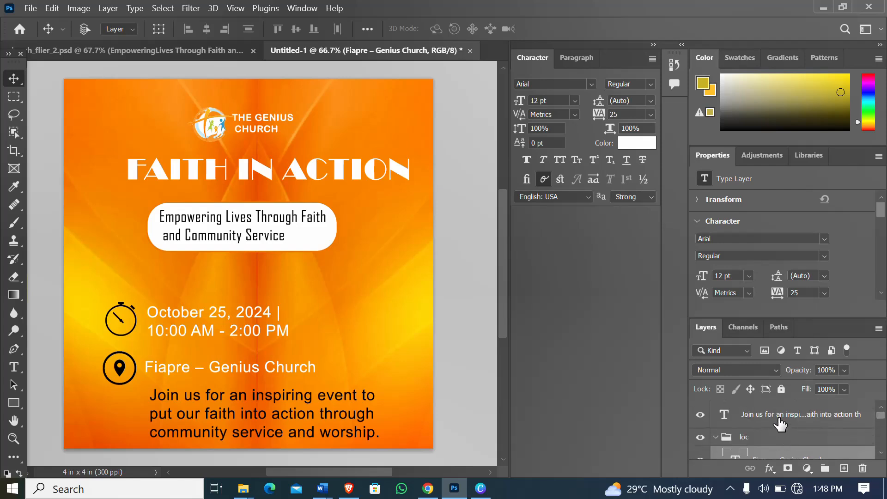
left_click(780, 422)
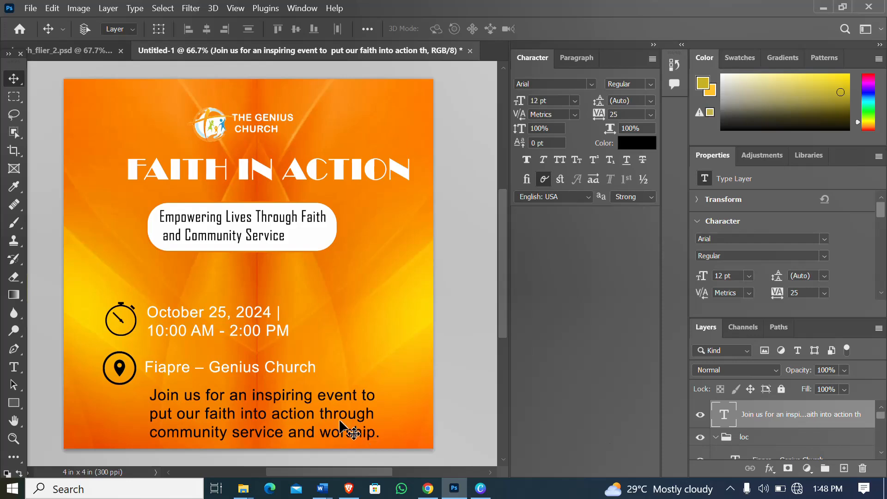
left_click(13, 402)
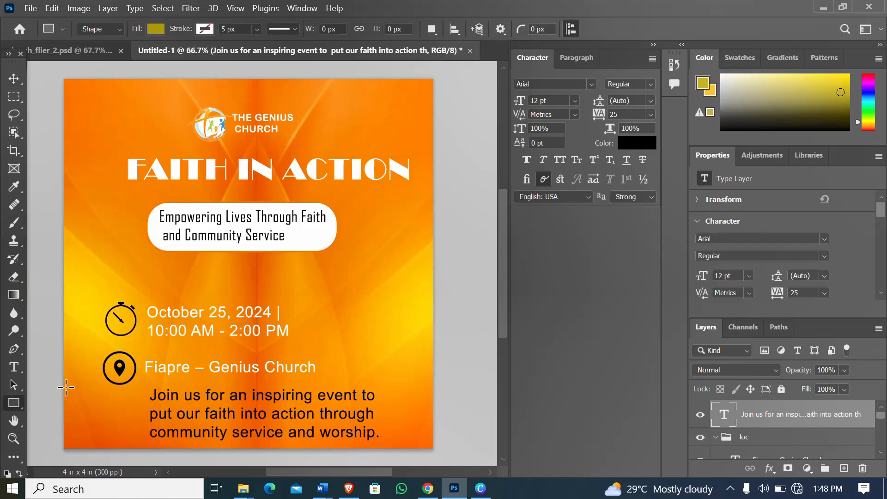
left_click_drag(66, 387, 440, 457)
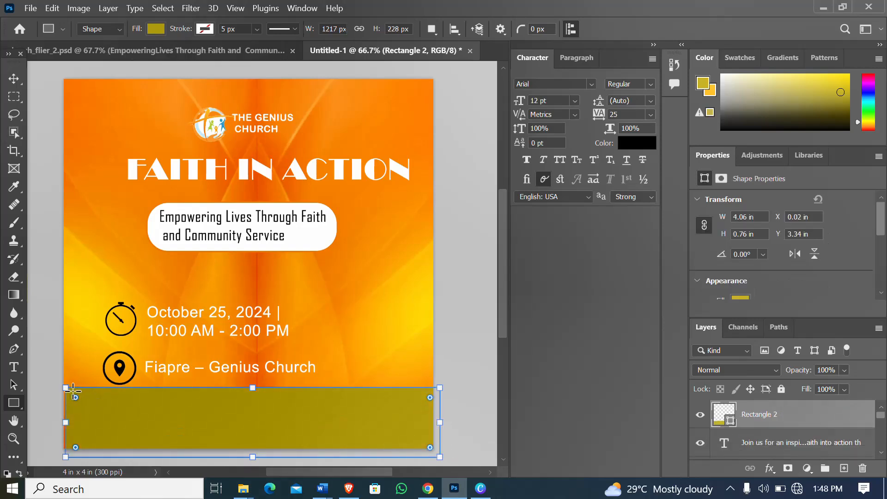
left_click_drag(64, 387, 48, 385)
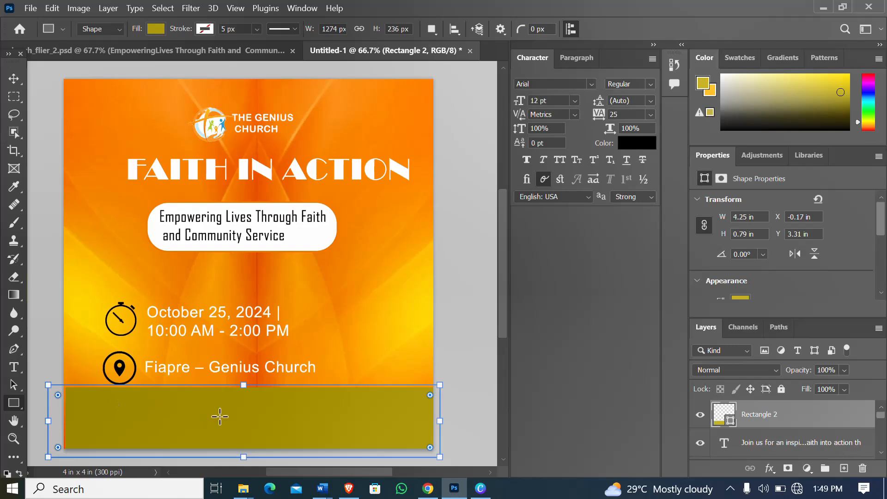
- Change the fill of the bottom banner rectangle to solid orange
left_click(157, 29)
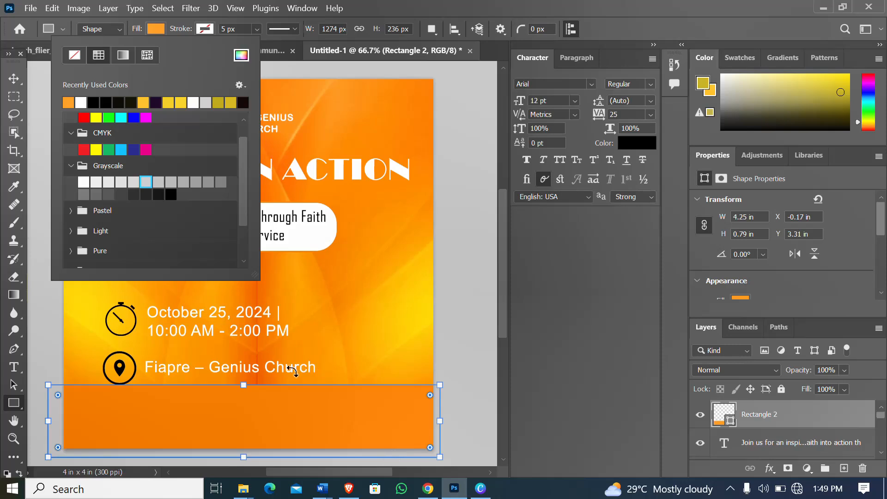
left_click(344, 268)
left_click(356, 273)
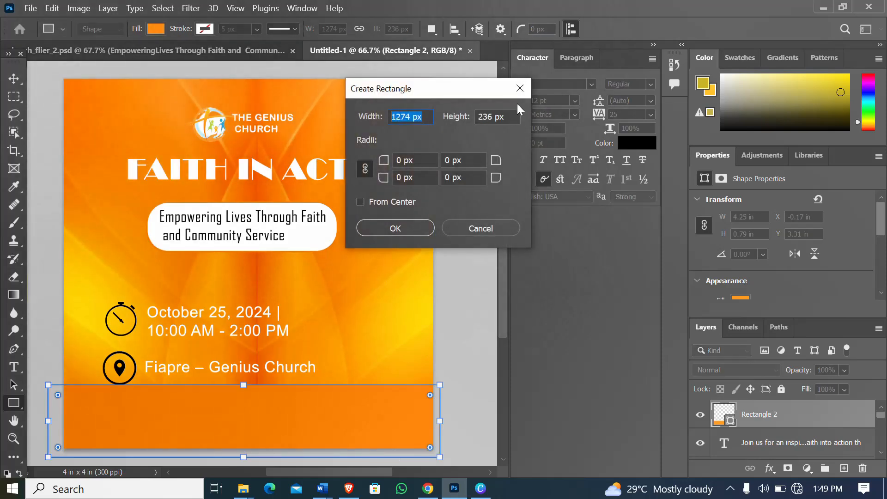
left_click(520, 85)
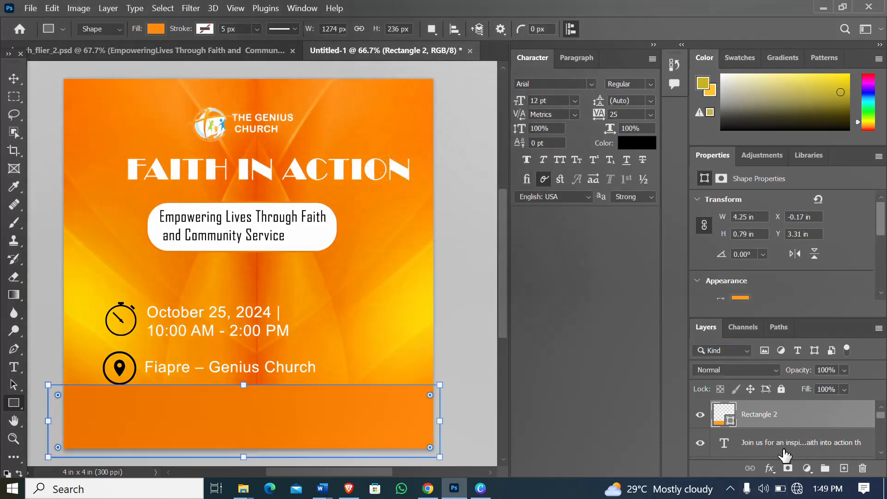
- Move the "Join us" text layer above Rectangle 2 and shift the text slightly left and down inside the orange banner
left_click_drag(781, 446, 776, 412)
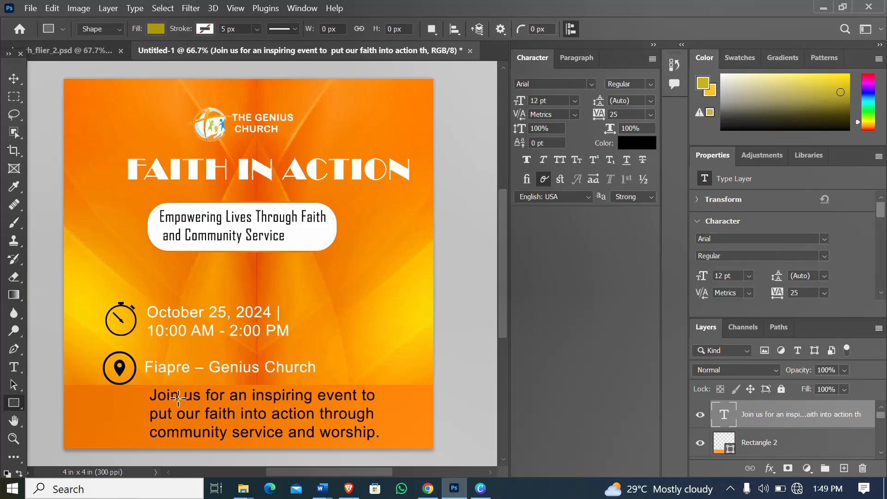
left_click(14, 79)
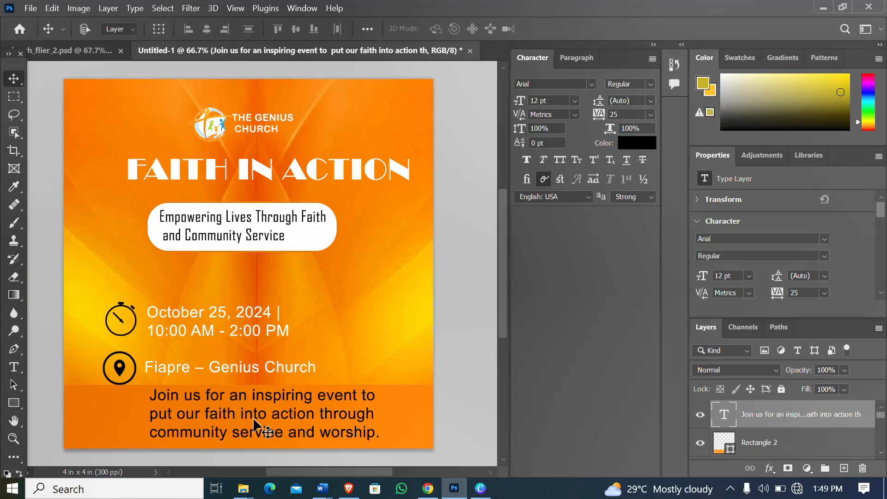
mouse_move(254, 422)
left_mouse_down()
mouse_move(234, 420)
mouse_move(250, 421)
left_mouse_up()
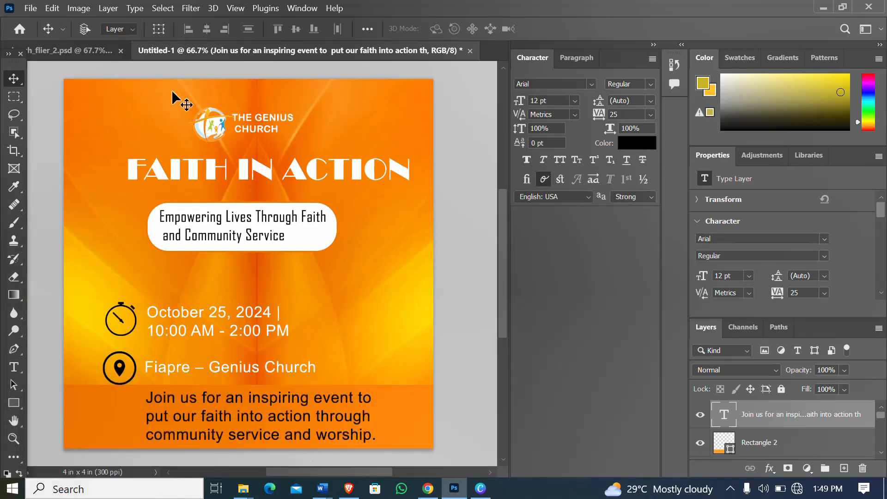
- After checking the reference flyer, place the worship crowd photo with raised hands from the PHOTOSHOP123 background folder as an embedded image
left_click(76, 47)
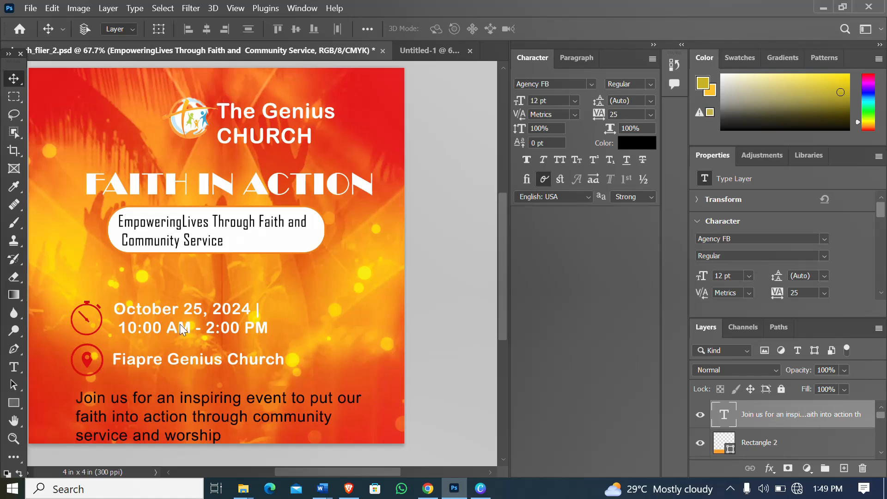
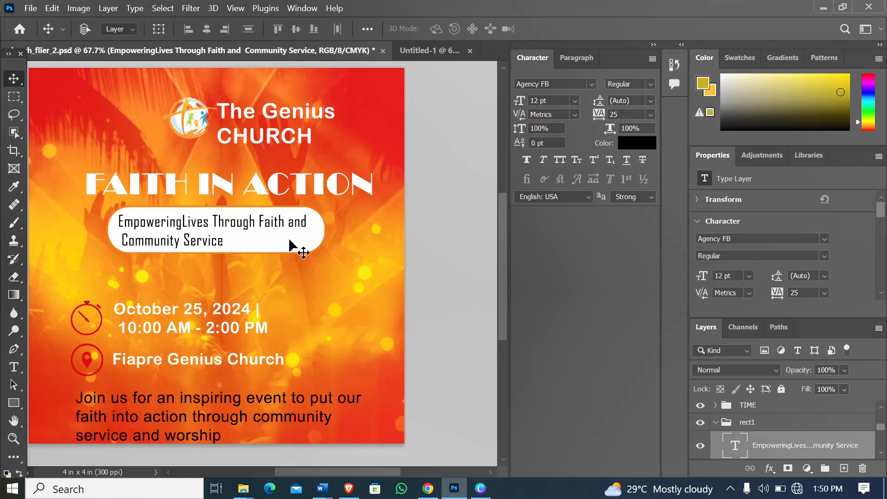
left_click(443, 50)
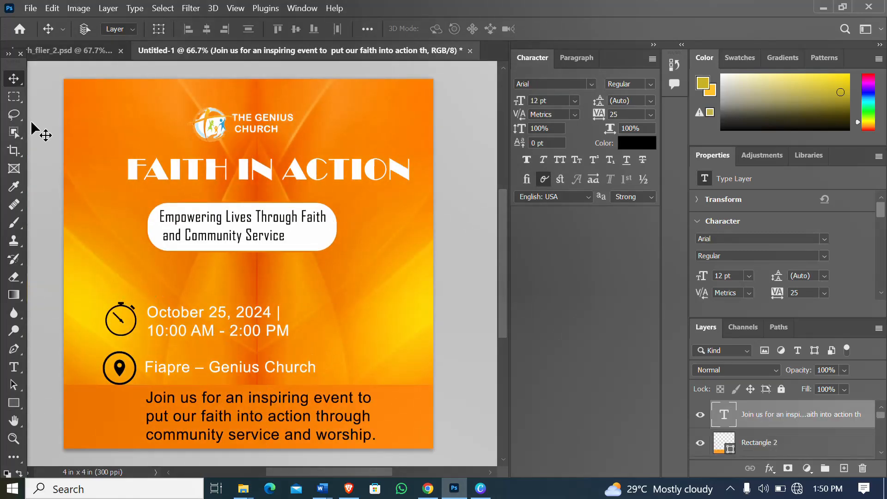
left_click(31, 6)
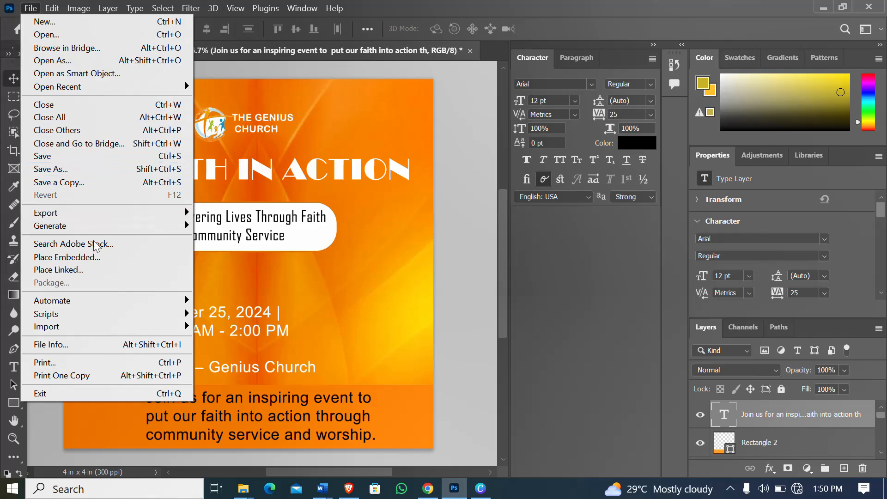
left_click(96, 257)
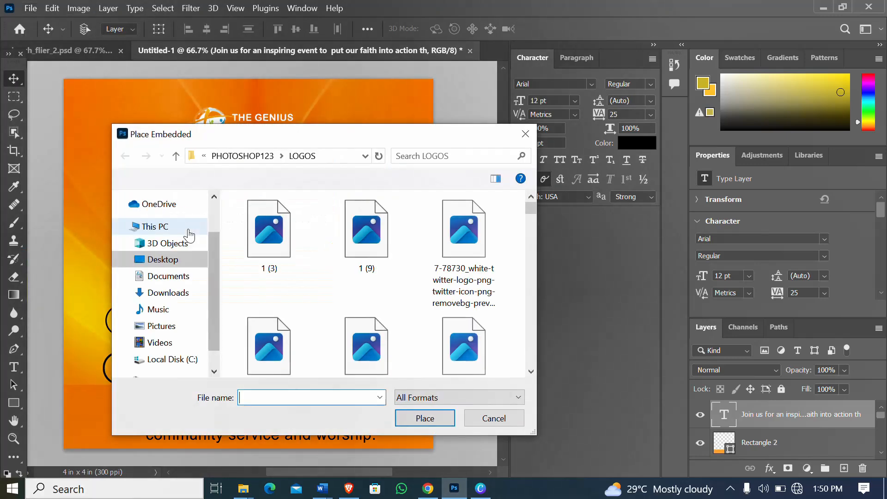
left_click(270, 160)
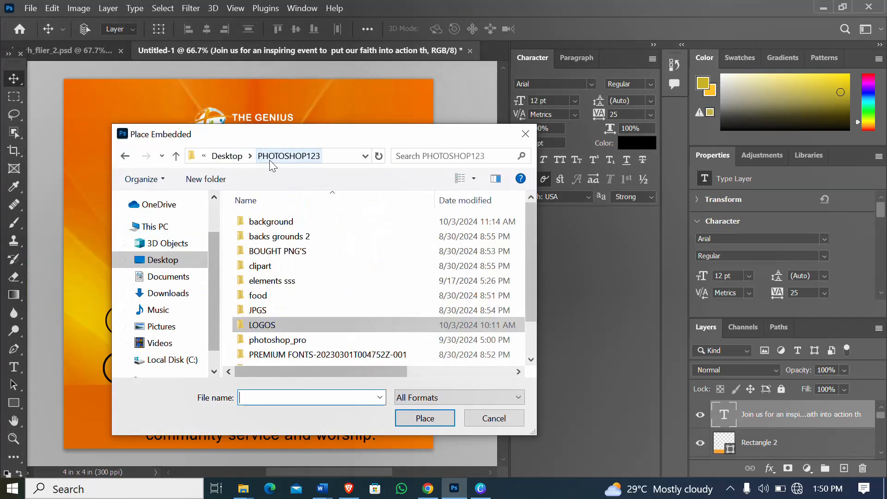
double_click(272, 222)
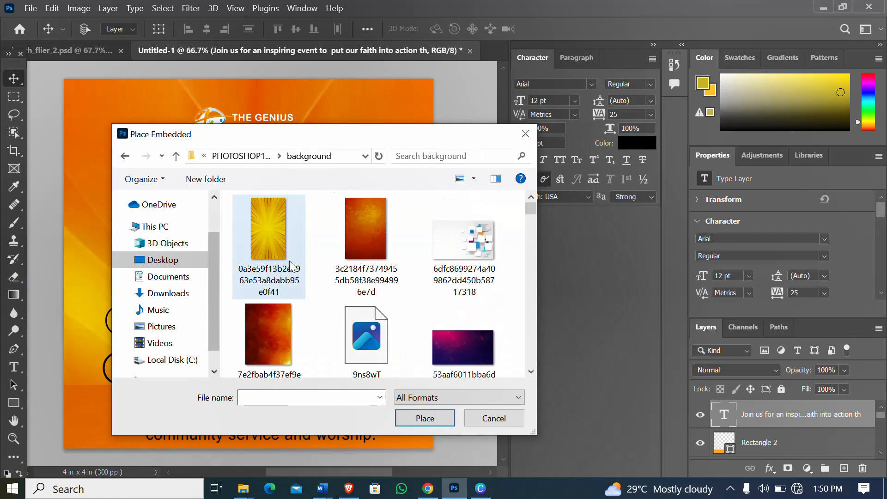
scroll(328, 280, "down", 10)
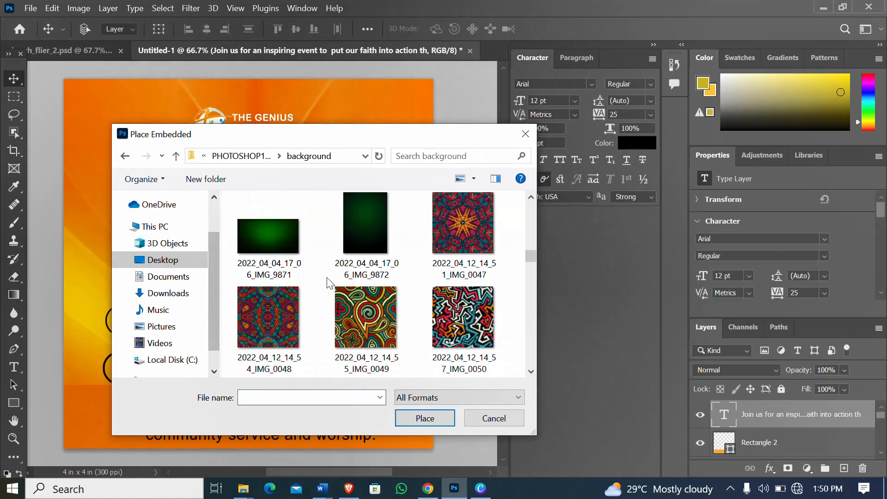
scroll(328, 280, "down", 10)
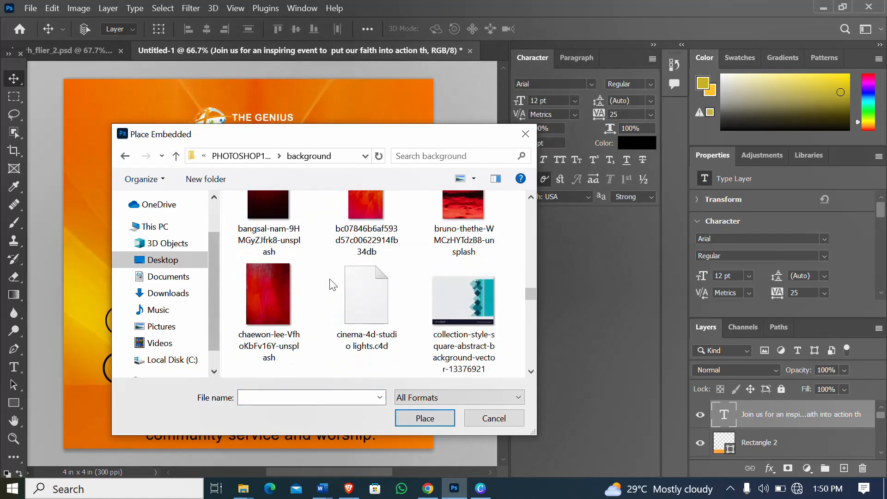
scroll(333, 284, "down", 10)
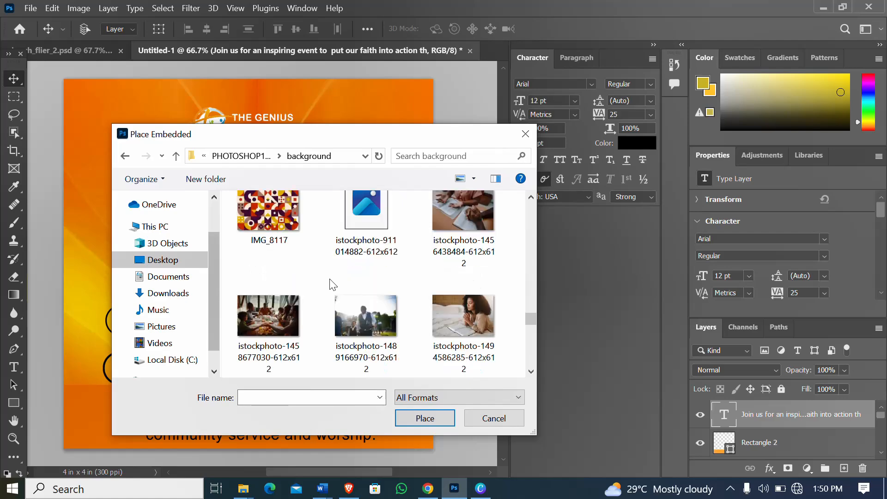
scroll(367, 280, "down", 4)
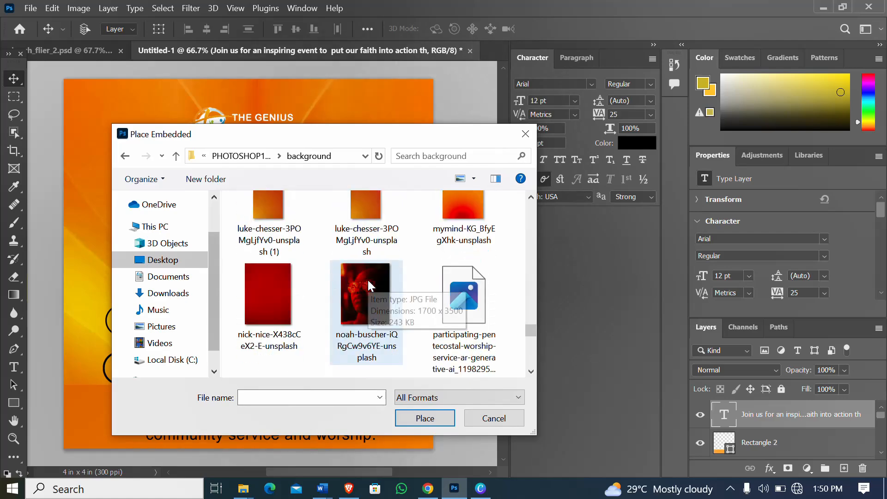
scroll(368, 283, "down", 3)
scroll(368, 282, "down", 5)
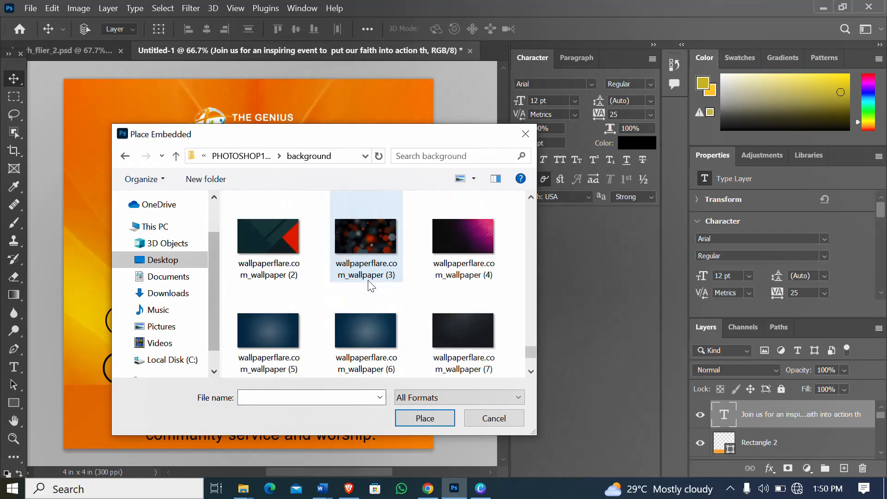
scroll(369, 282, "up", 3)
scroll(368, 280, "up", 5)
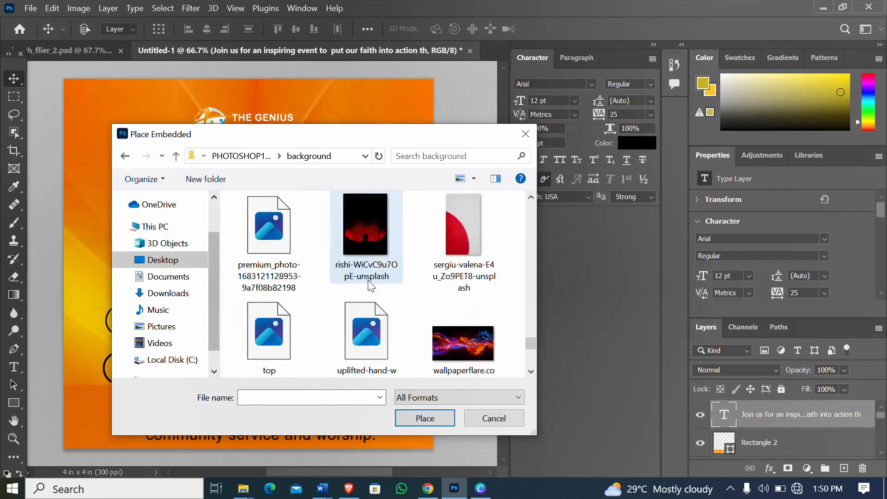
double_click(358, 342)
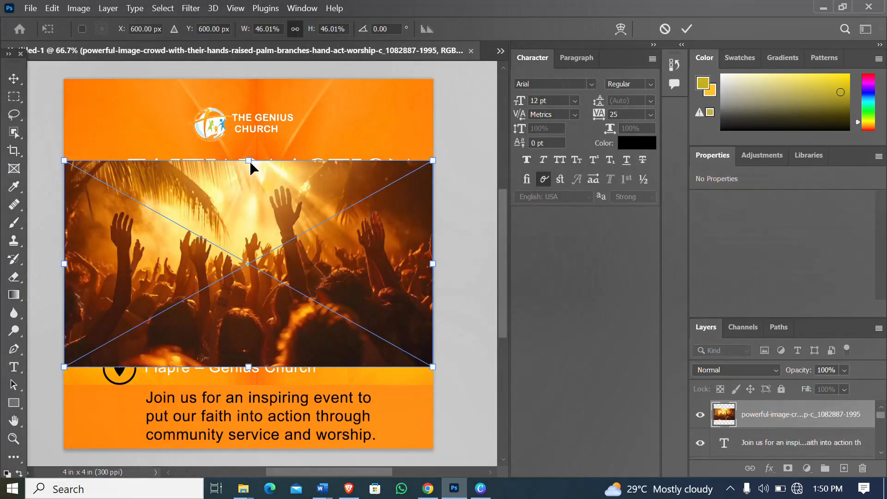
- Enlarge the crowd photo to 94.23% so it covers the whole flyer, and move its layer down beneath the church logo layer
left_click_drag(250, 159, 254, 73)
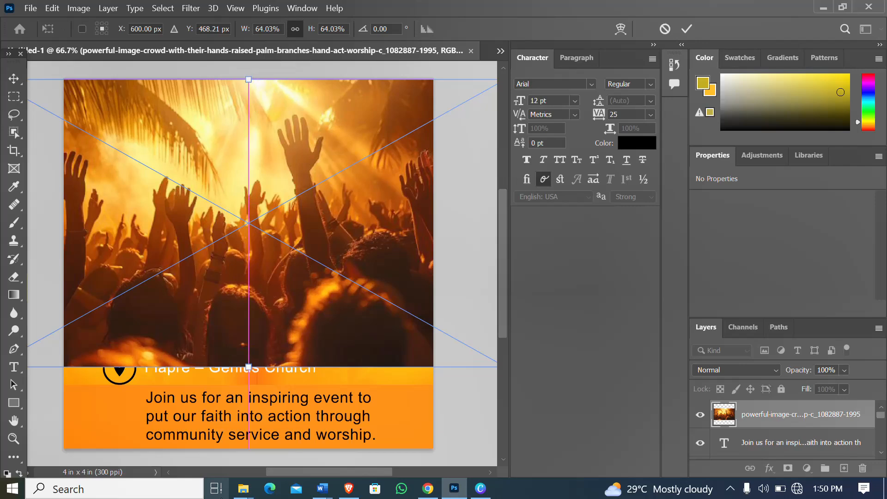
left_click_drag(248, 371, 276, 377)
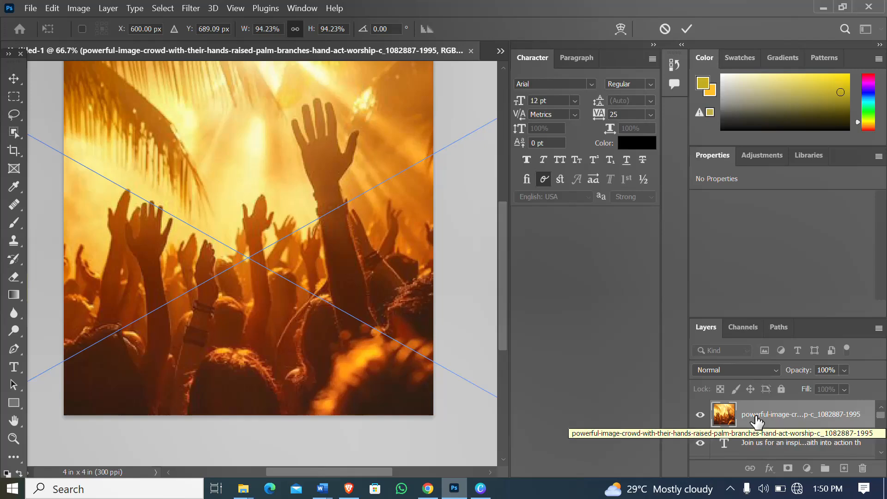
left_click_drag(756, 422, 758, 438)
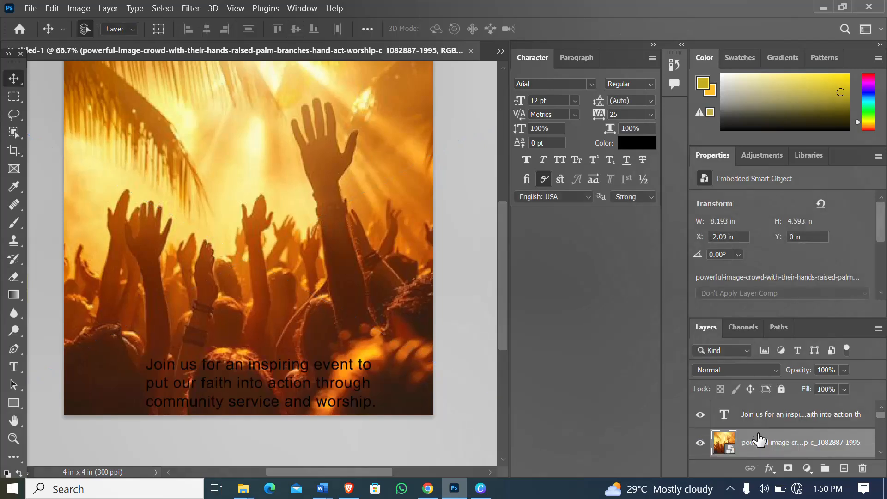
scroll(760, 452, "down", 2)
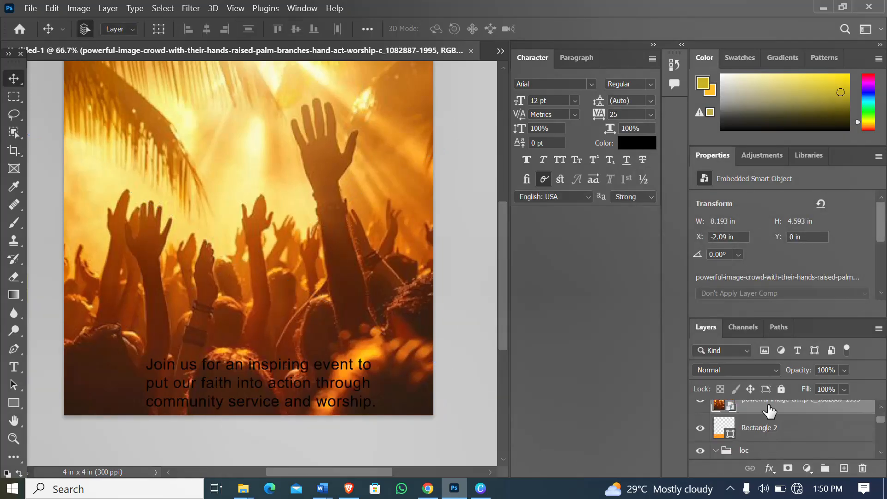
left_click_drag(770, 411, 788, 442)
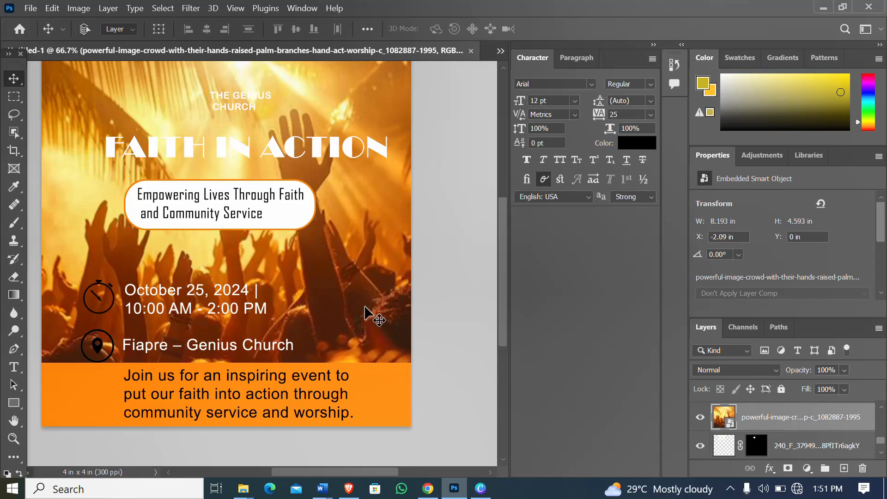
scroll(370, 307, "up", 1)
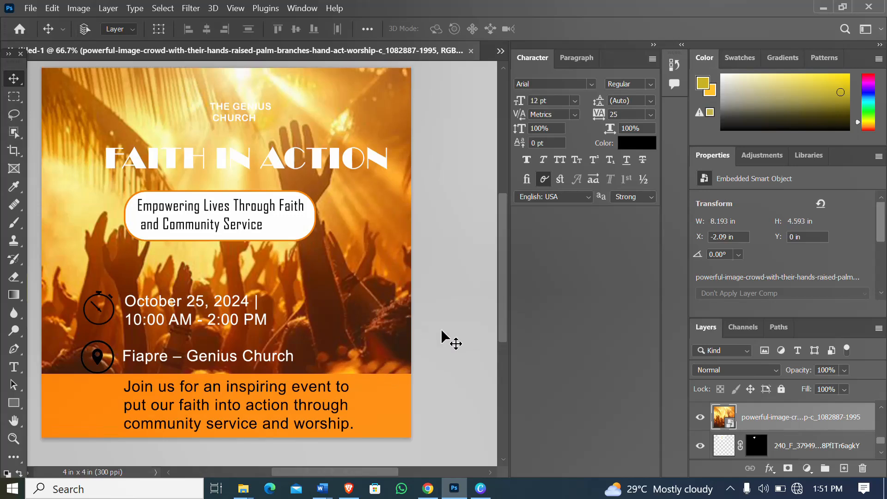
left_click_drag(760, 423, 758, 462)
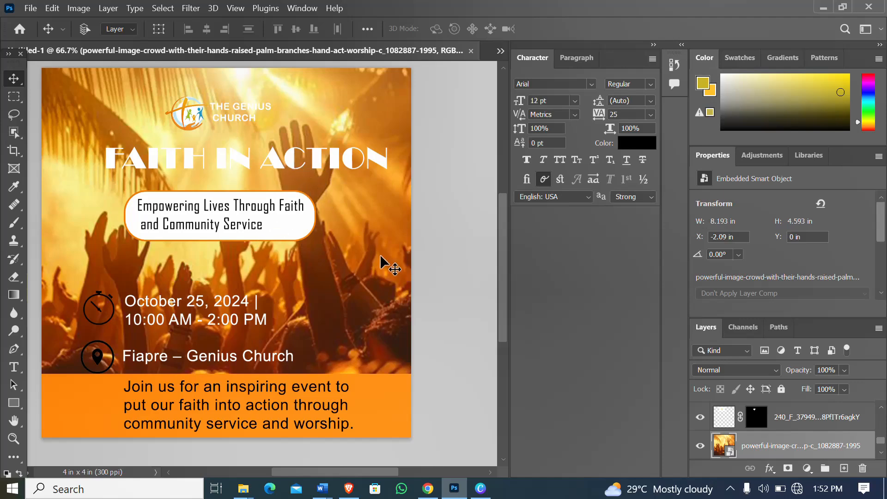
- Rasterize the crowd photo layer and set its opacity to 40%
right_click(762, 451)
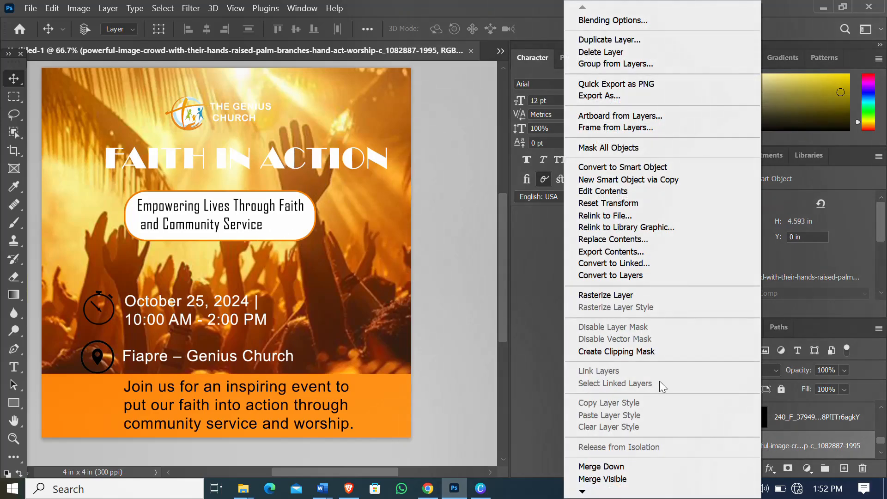
left_click(614, 295)
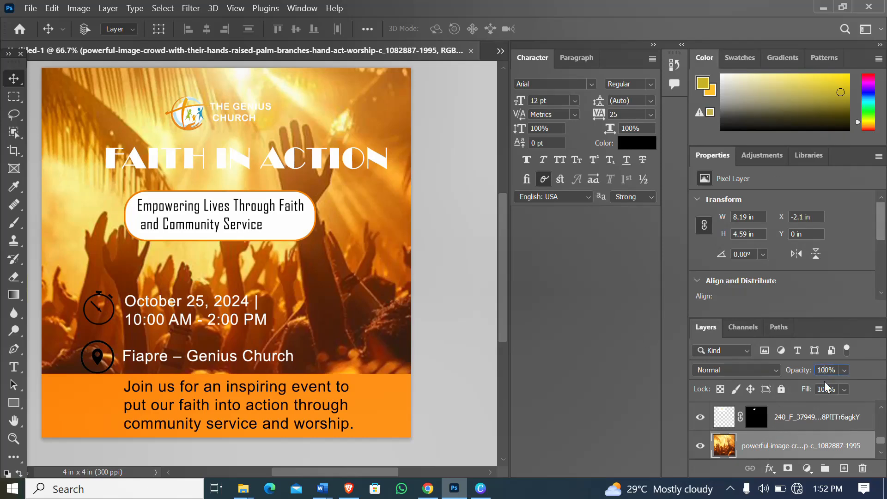
key("BackSpace")
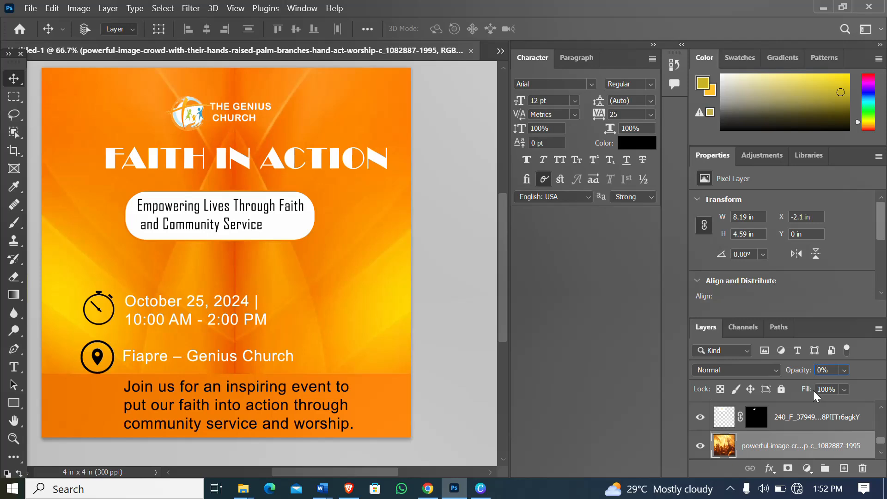
key("Return")
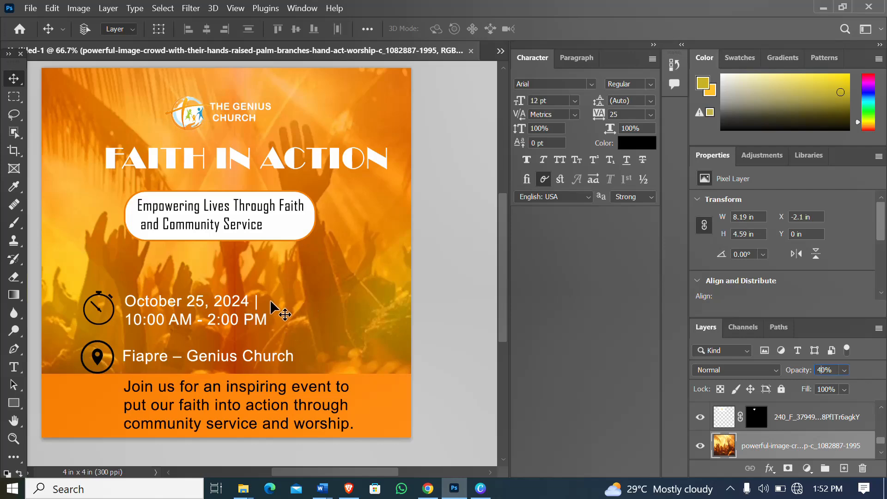
- Place the purple bokeh image 2021_08_27_15_55_IMG_5843 from the background folder as an embedded image
left_click(32, 9)
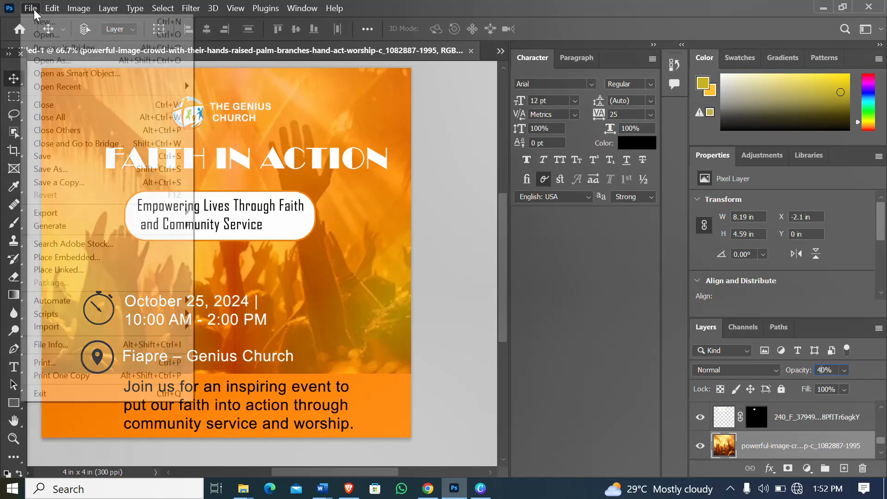
left_click(60, 256)
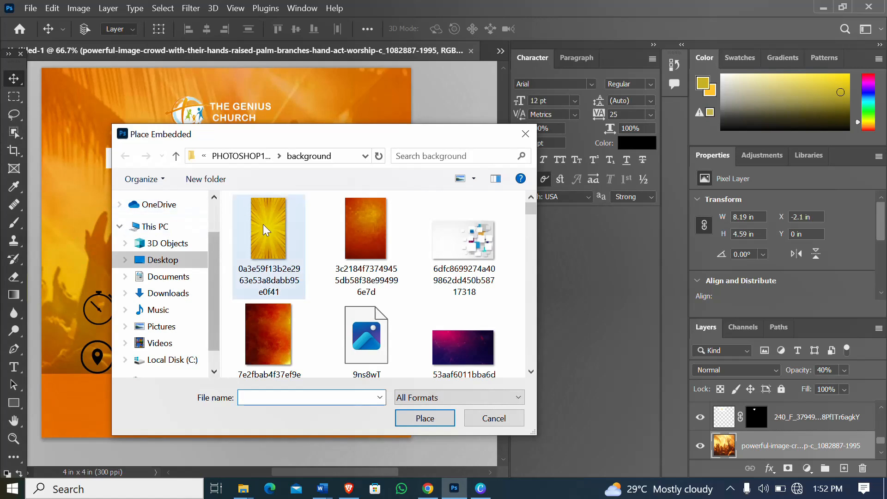
scroll(418, 300, "down", 2)
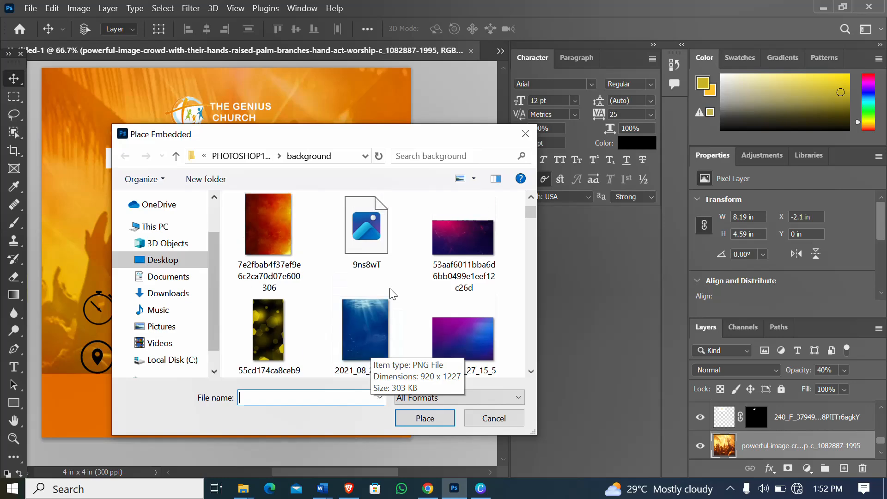
scroll(389, 291, "down", 5)
double_click(461, 215)
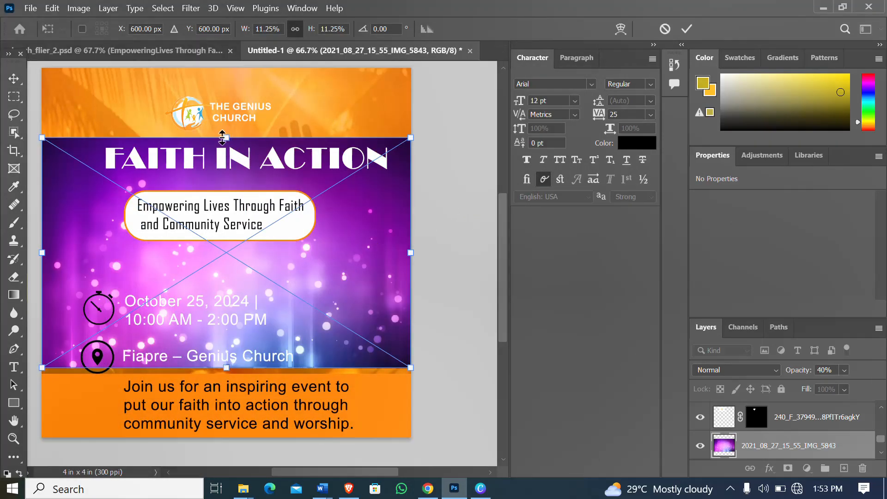
- Enlarge the placed bokeh image to 18.43% so it covers the whole flyer from top to bottom edge
left_click_drag(222, 138, 227, 68)
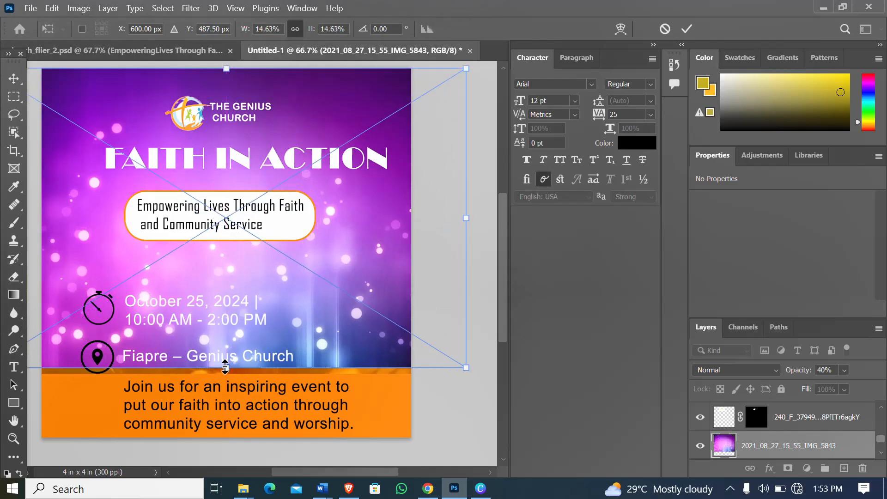
left_click_drag(225, 368, 236, 448)
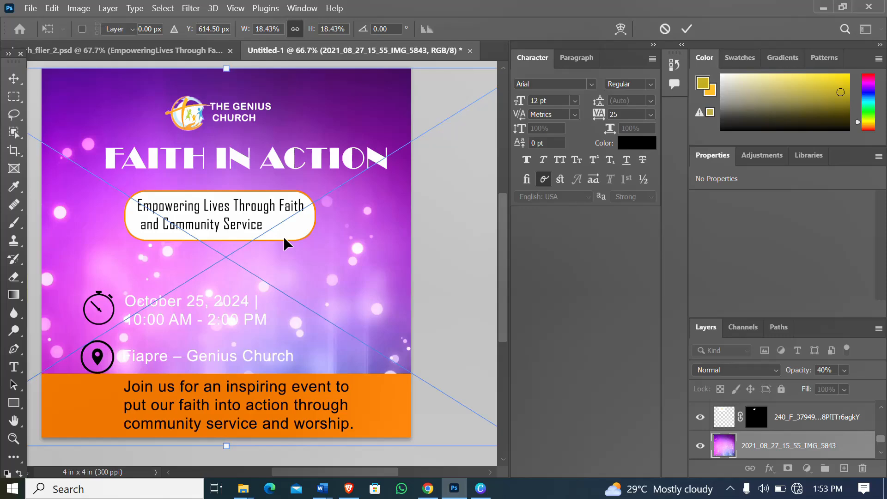
key("Return")
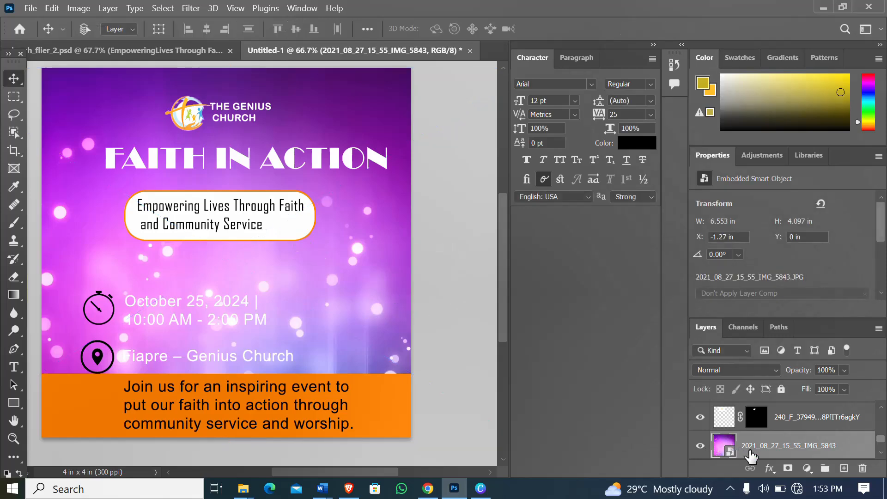
- Rasterize the purple bokeh layer and set its blend mode to Overlay
right_click(751, 453)
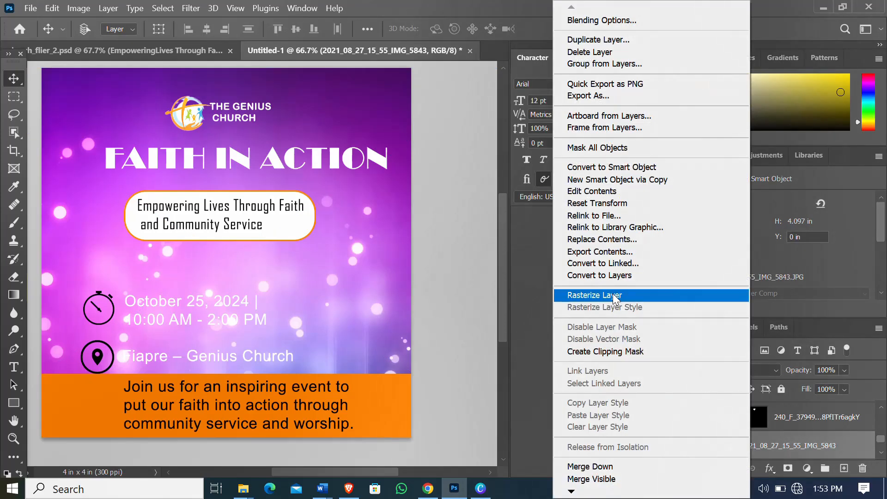
left_click(638, 293)
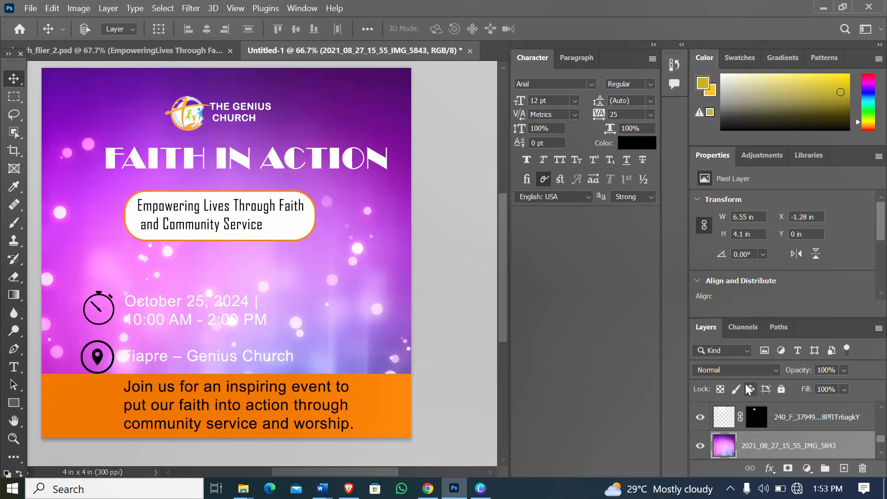
left_click(774, 372)
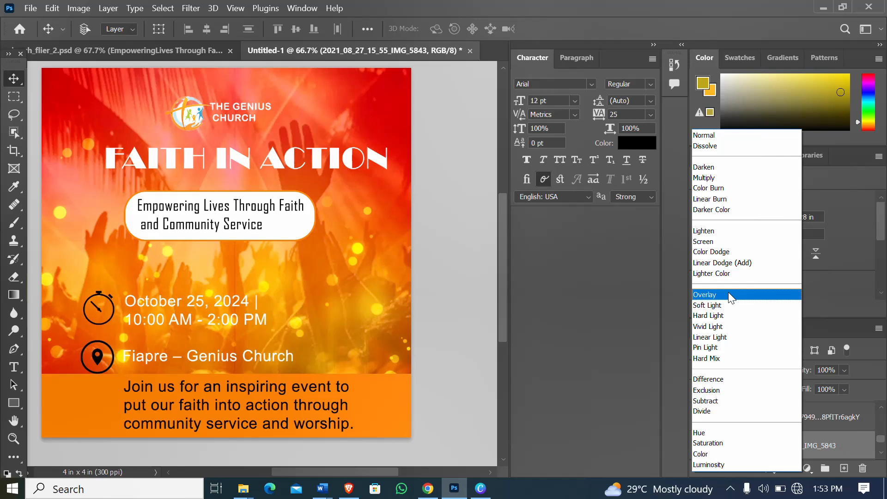
left_click(729, 296)
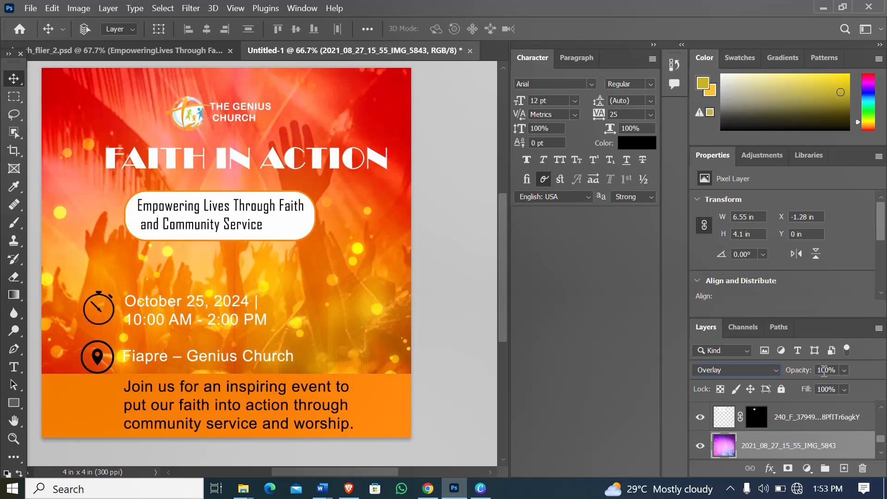
- Set the opacity of the purple bokeh layer to 40%
key("BackSpace")
key("BackSpace")
type("4")
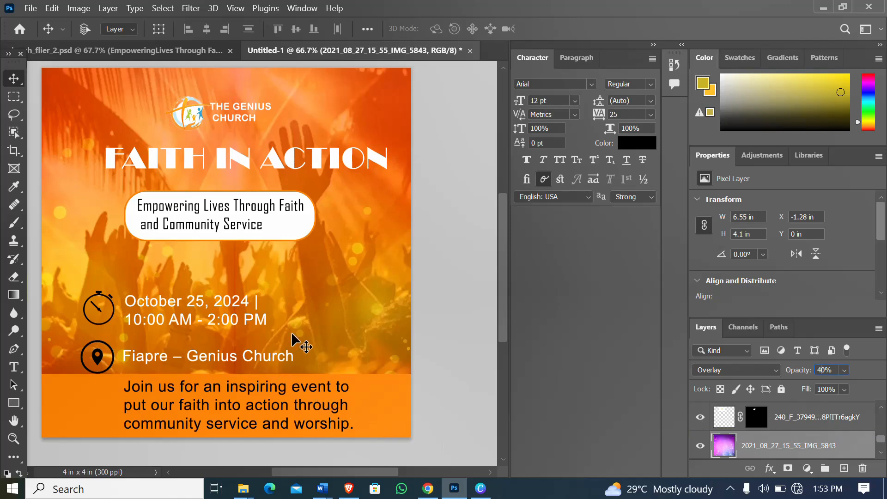
- Set the blend mode of the crowd photo layer beneath the bokeh image to Overlay
scroll(783, 443, "up", 2)
scroll(782, 443, "down", 3)
left_click(783, 446)
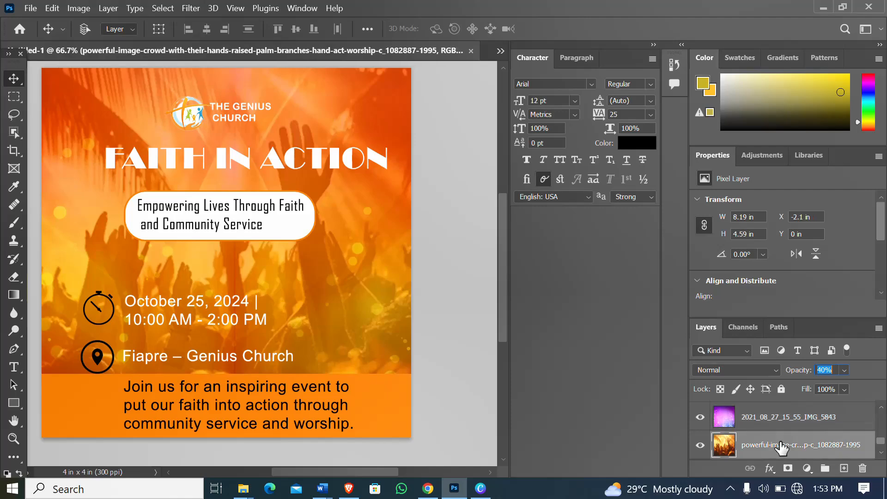
left_click(775, 368)
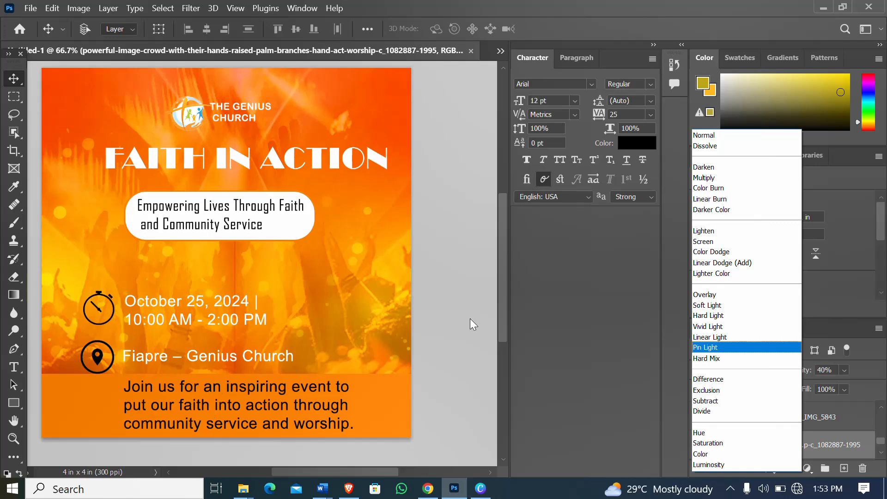
left_click(713, 295)
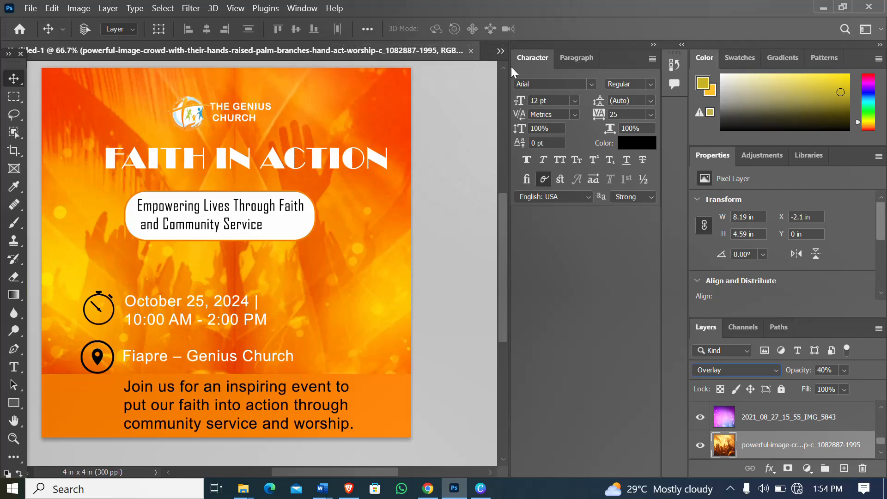
- Check the reference flyer church_flier_2.psd, and collapse the rect1 layer group in the Untitled-1 document
left_click(506, 51)
left_click(529, 56)
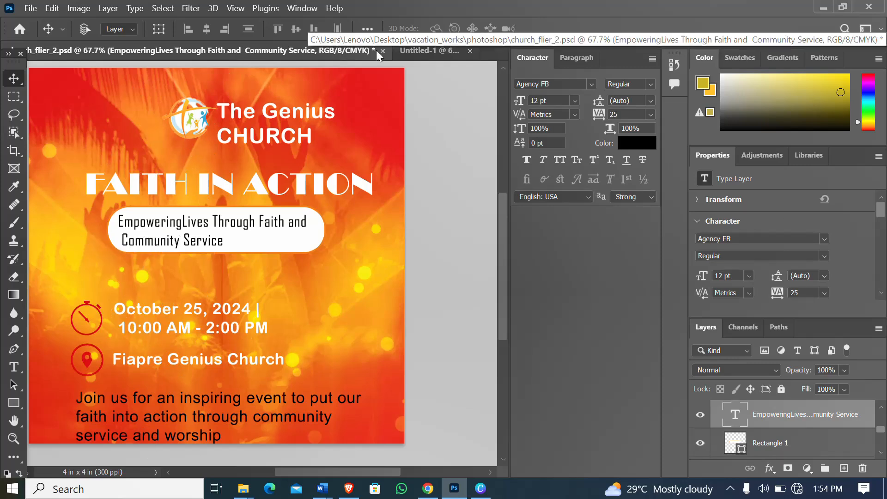
left_click(423, 52)
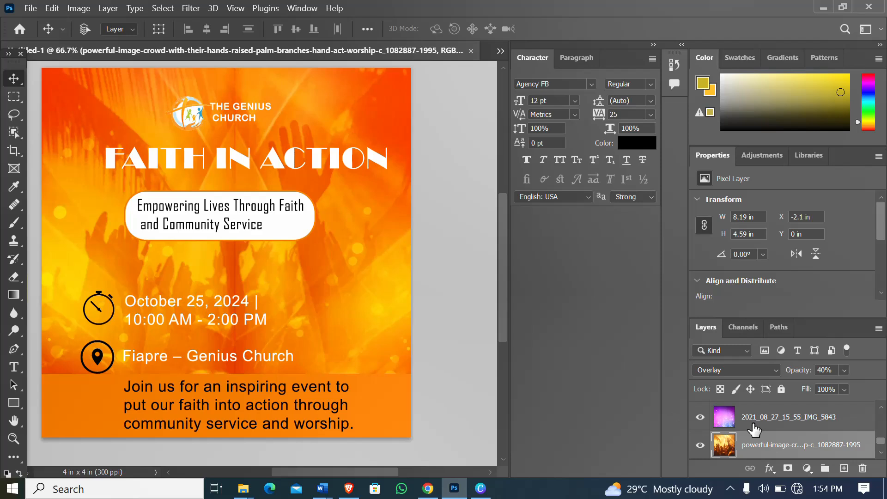
scroll(755, 429, "up", 5)
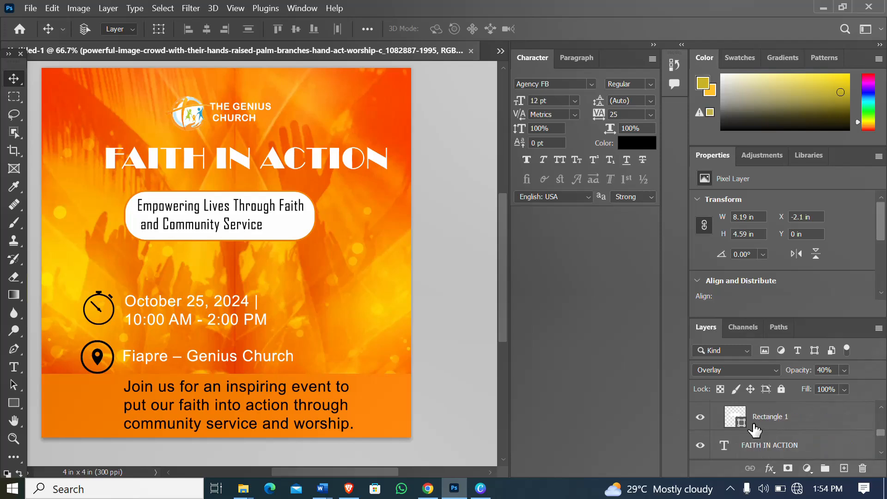
scroll(755, 429, "up", 4)
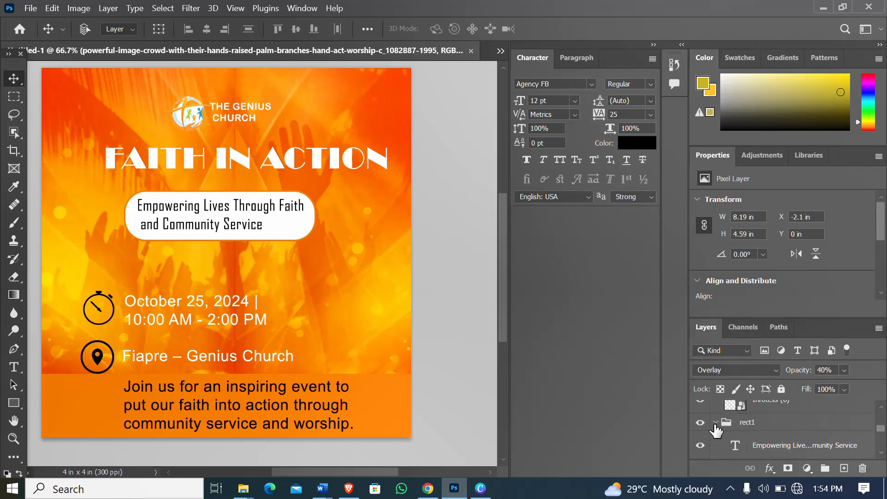
left_click(715, 422)
scroll(766, 447, "down", 1)
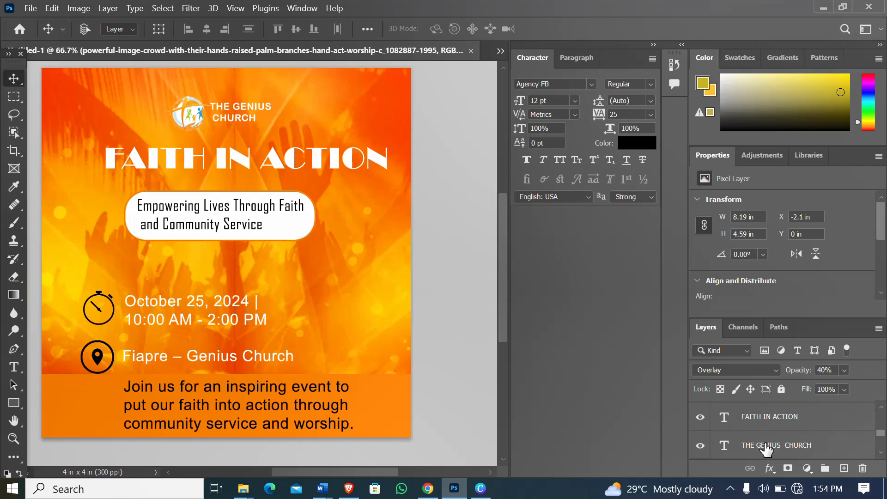
- Set the blend mode of the stopwatch icon layer Infotess (6) in the time group to Overlay
scroll(766, 447, "up", 3)
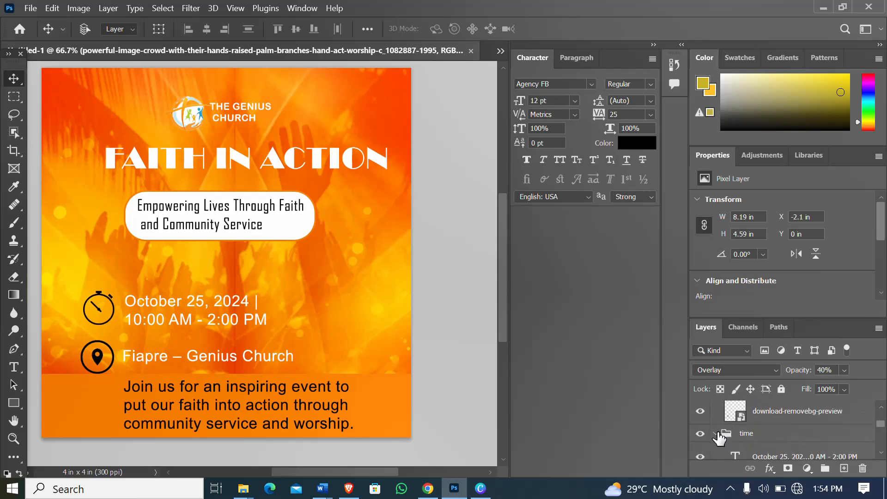
left_click(716, 434)
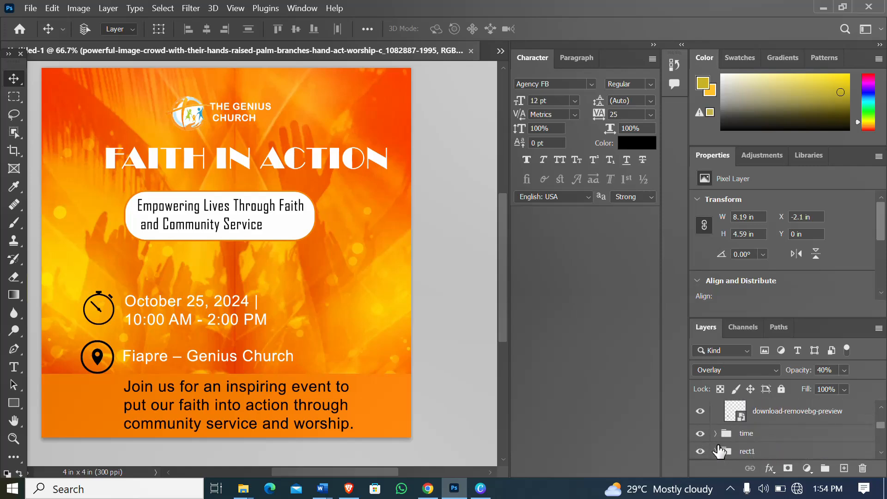
left_click(715, 435)
scroll(765, 444, "down", 2)
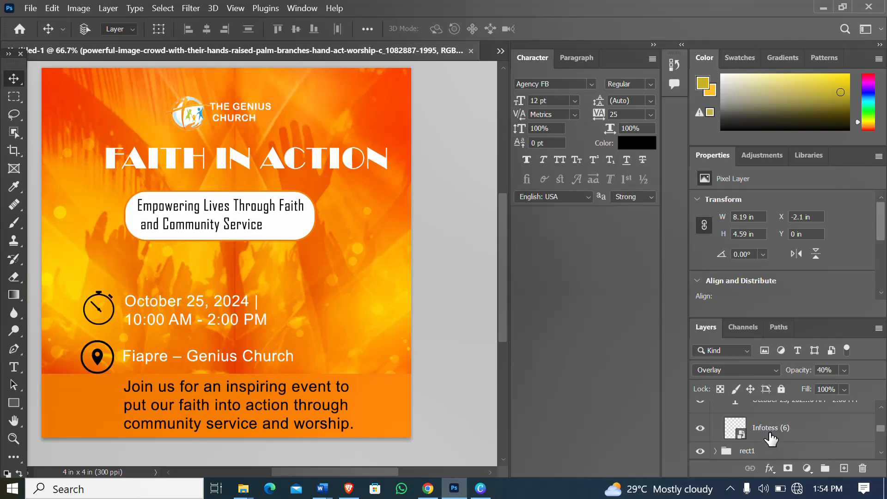
left_click(770, 432)
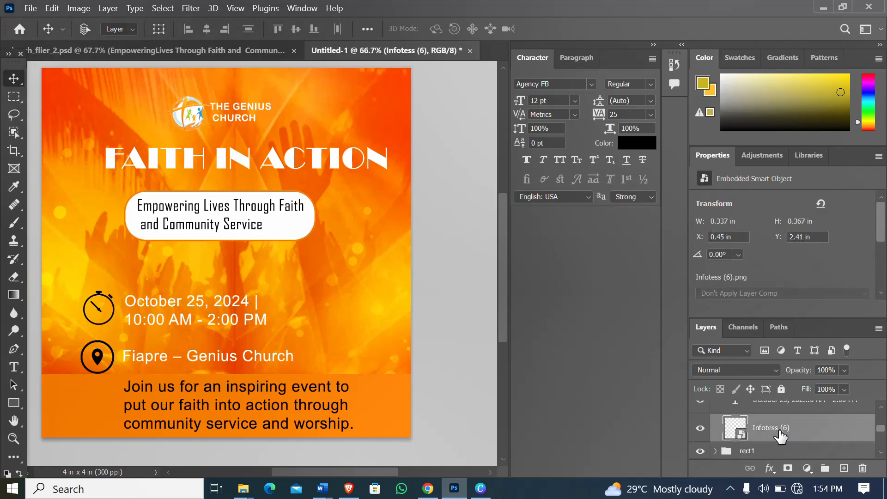
left_click(776, 368)
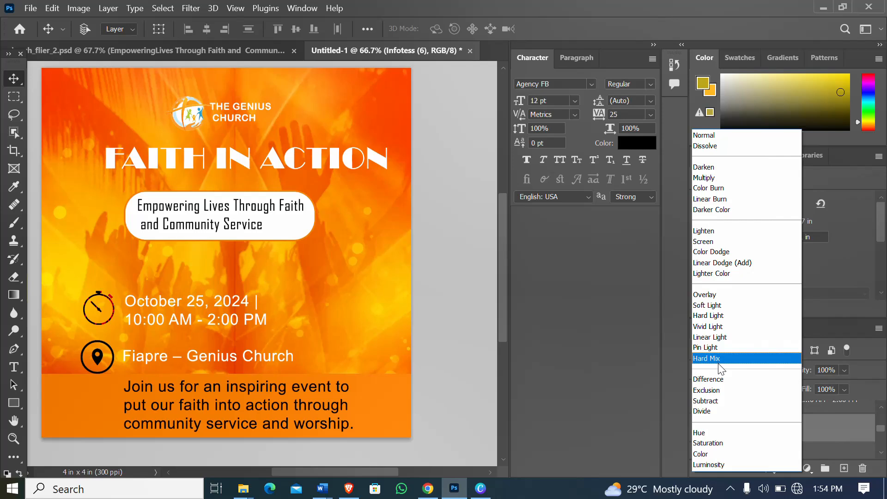
left_click(714, 296)
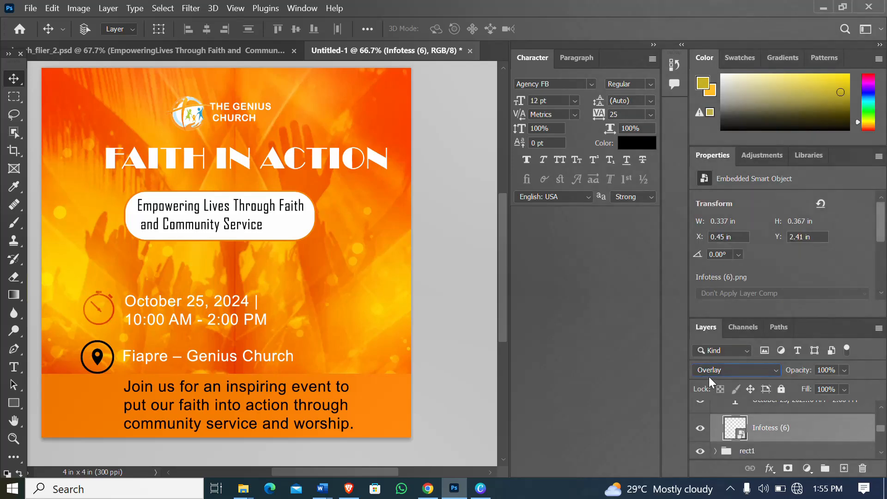
- Set the blend mode of the location pin icon layer download-removebg-preview in the loc group to Overlay
scroll(744, 432, "up", 2)
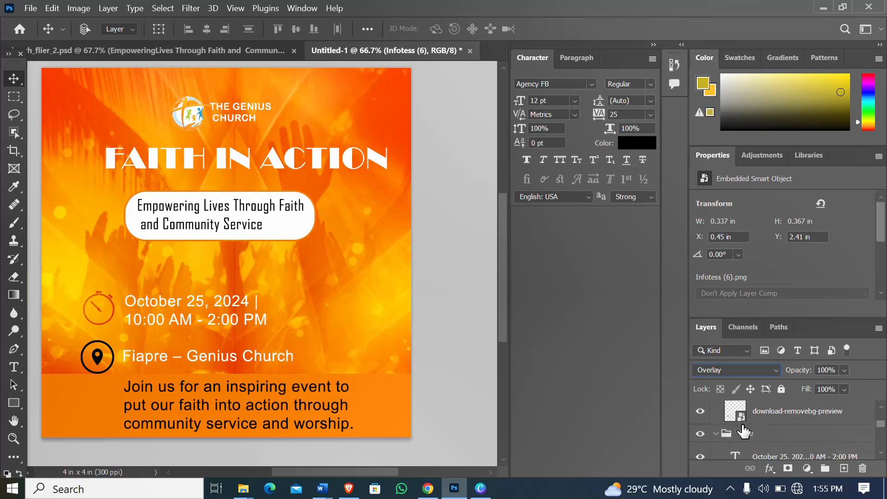
scroll(728, 441, "down", 2)
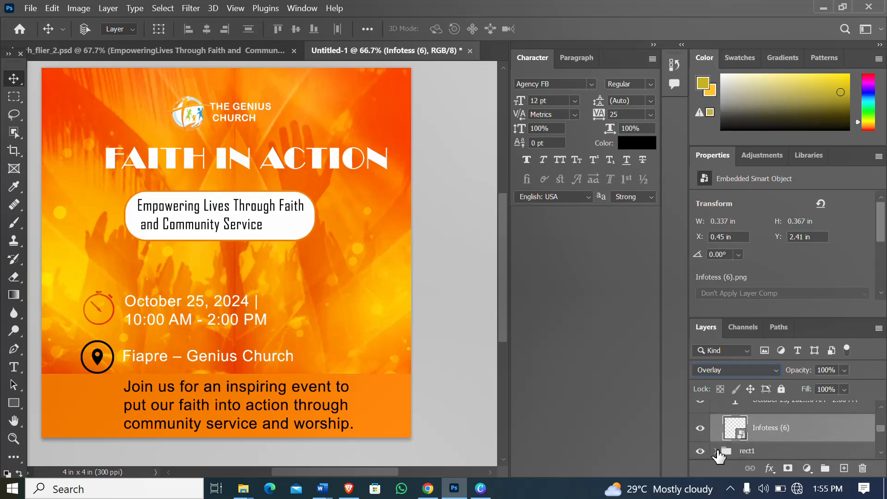
left_click(716, 451)
scroll(760, 422, "down", 1)
scroll(755, 436, "up", 4)
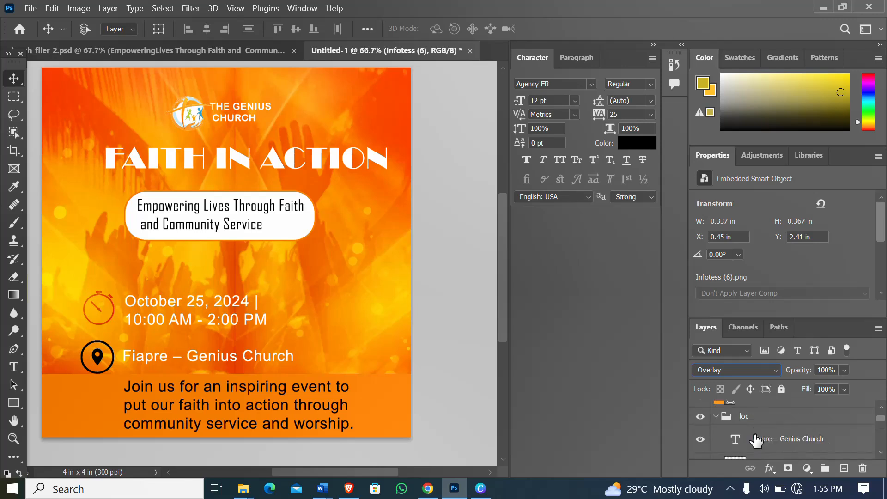
scroll(770, 442, "down", 1)
left_click(772, 442)
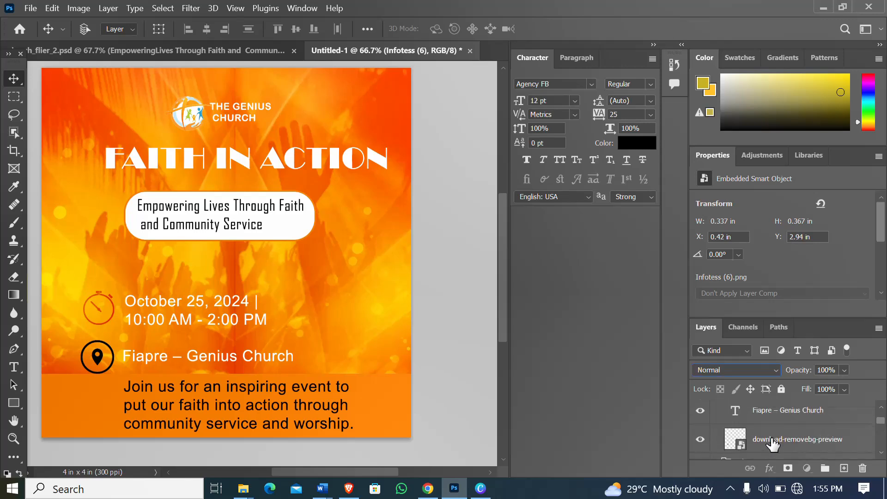
left_click(775, 370)
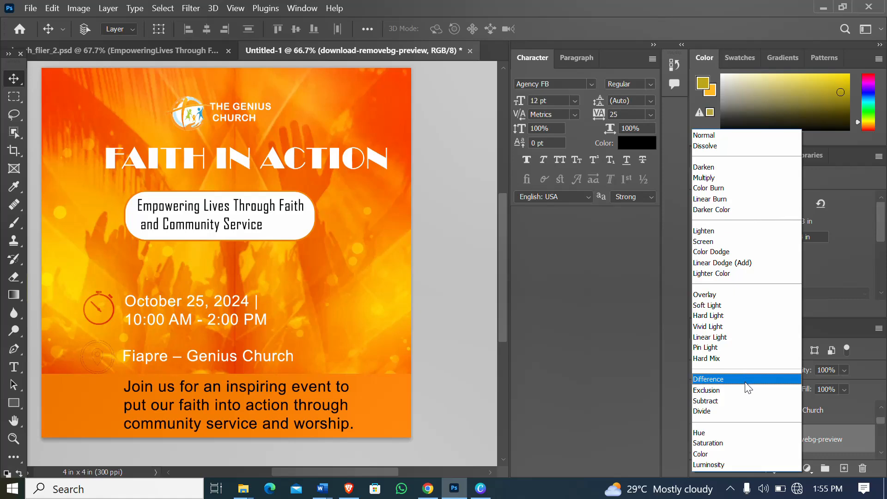
left_click(723, 295)
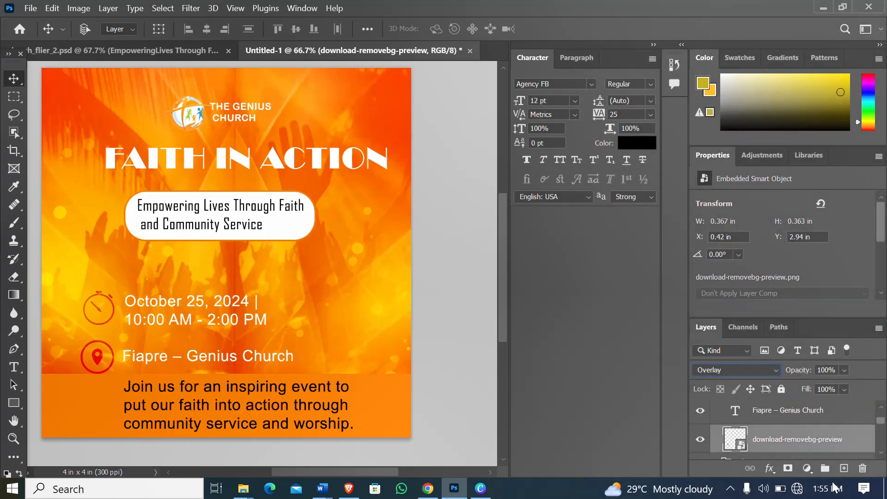
- Set the blend mode of the bottom banner layer Rectangle 2 to Overlay
scroll(783, 432, "up", 1)
scroll(782, 432, "up", 2)
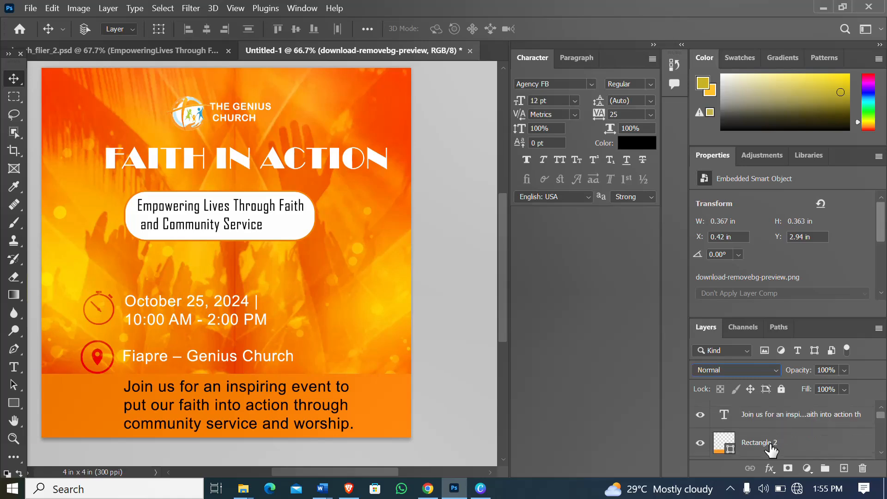
double_click(770, 445)
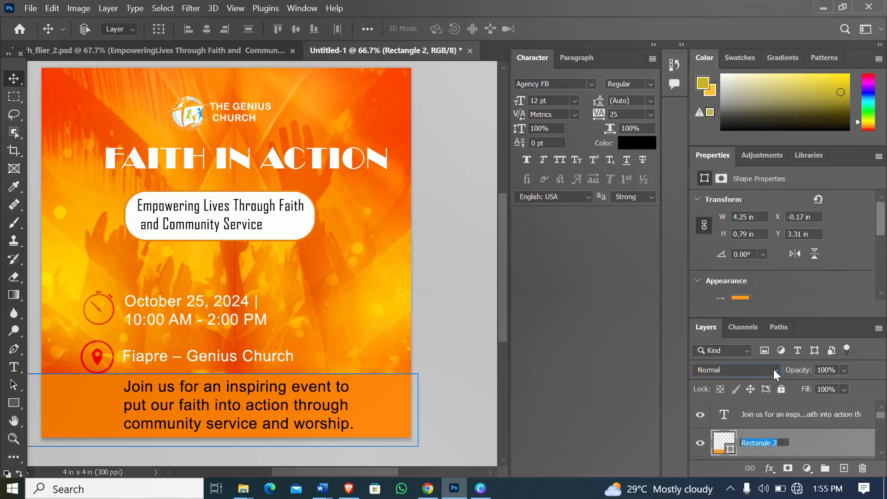
left_click(775, 370)
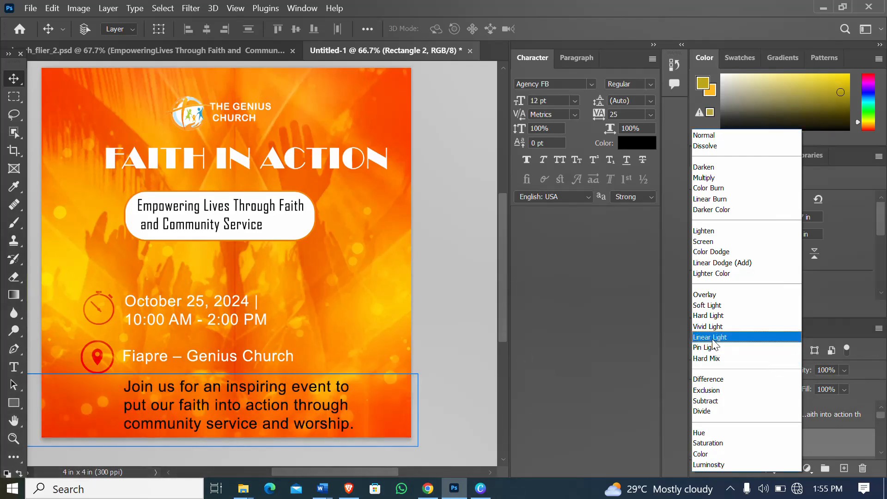
left_click(715, 295)
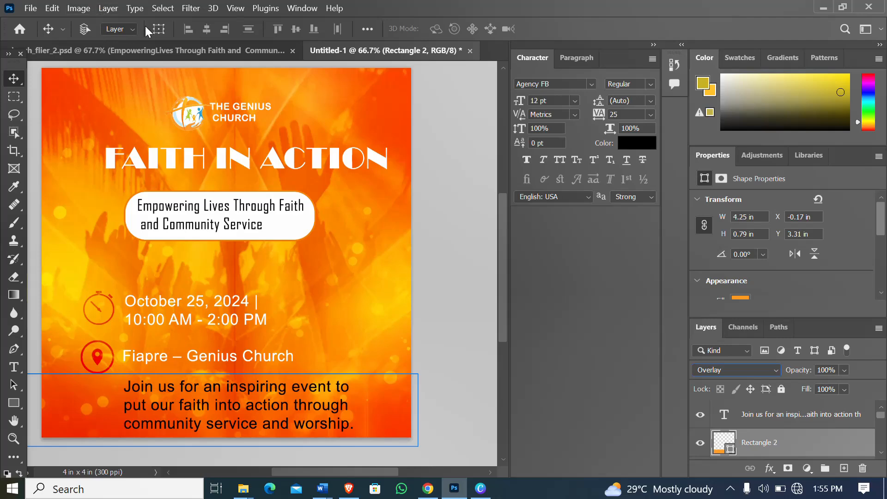
- Compare the flyer with the reference church_flier_2.psd, and check the opacity of the reference's crowd photo and bokeh layers
left_click(159, 48)
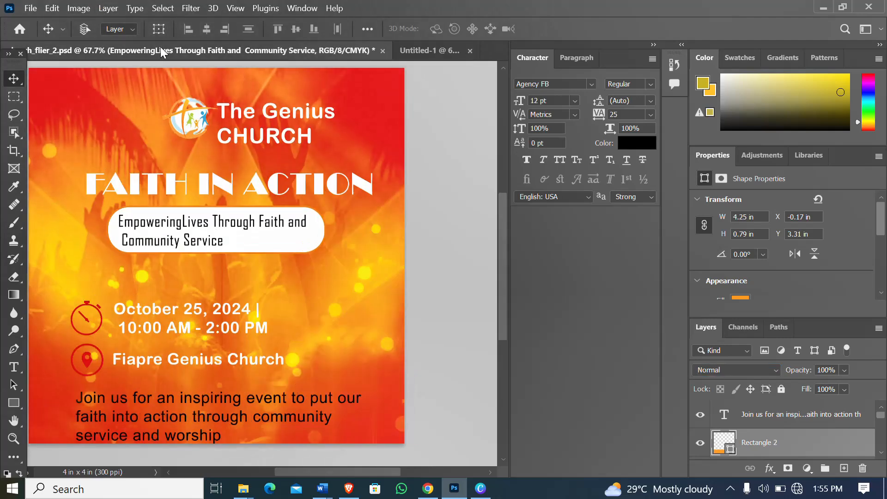
left_click(434, 50)
left_click(226, 51)
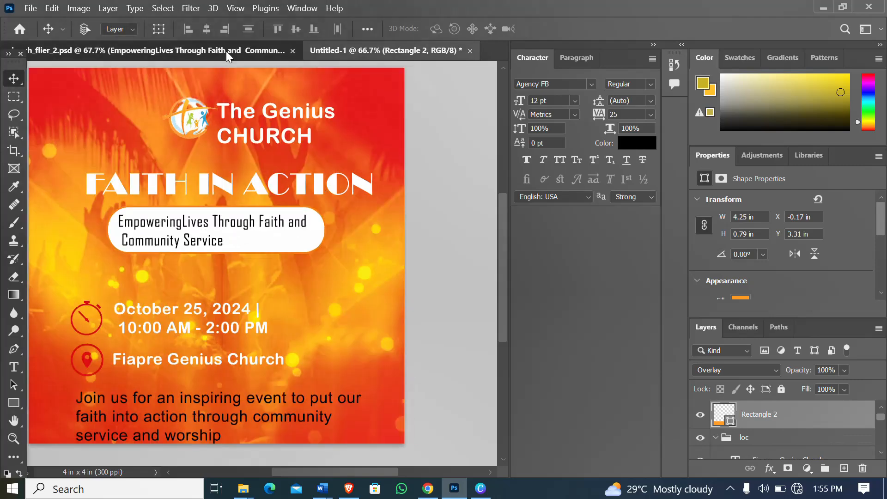
left_click(448, 49)
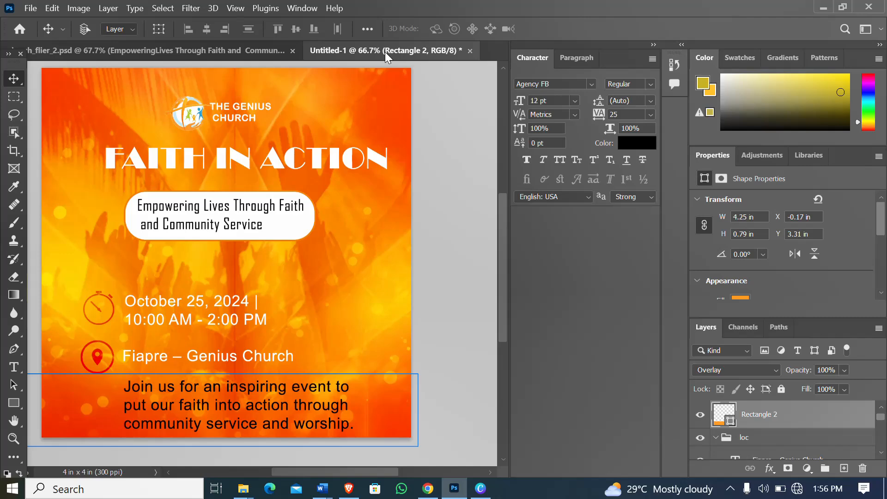
left_click(209, 51)
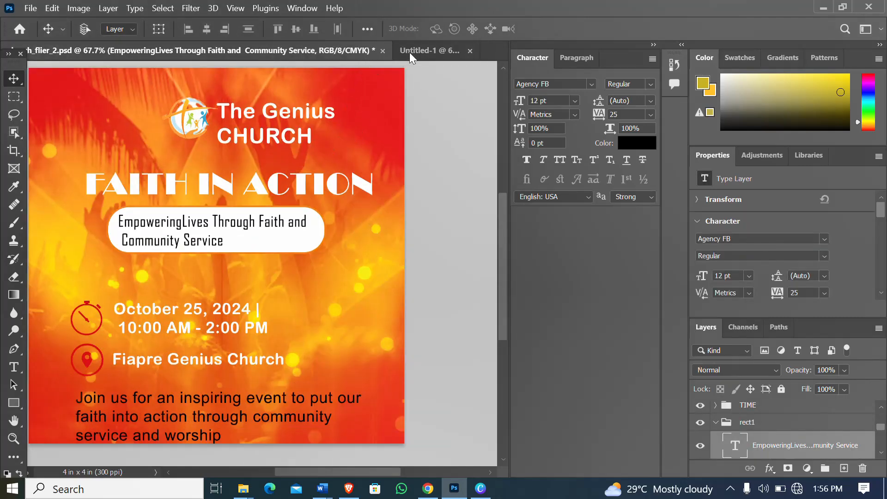
left_click(423, 50)
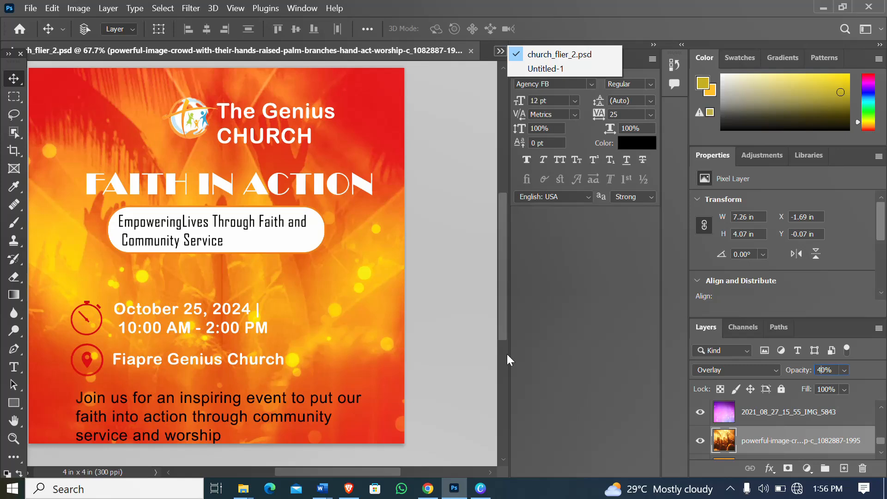
key("Escape")
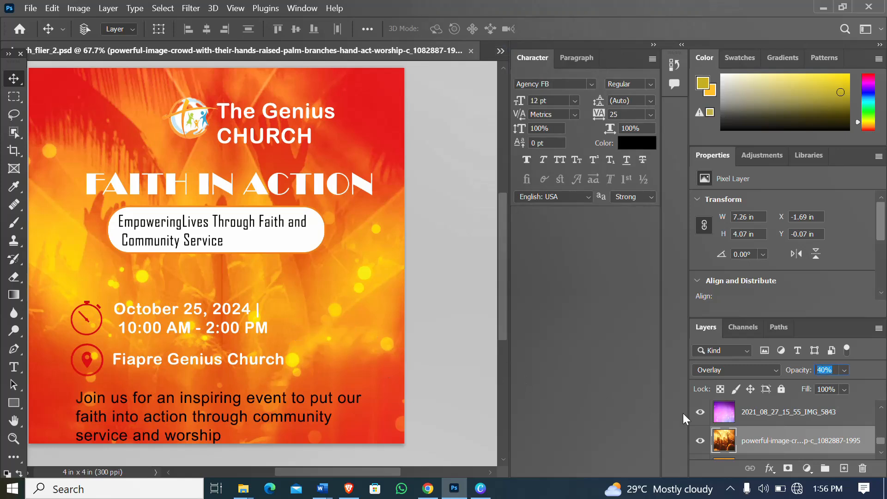
left_click(769, 416)
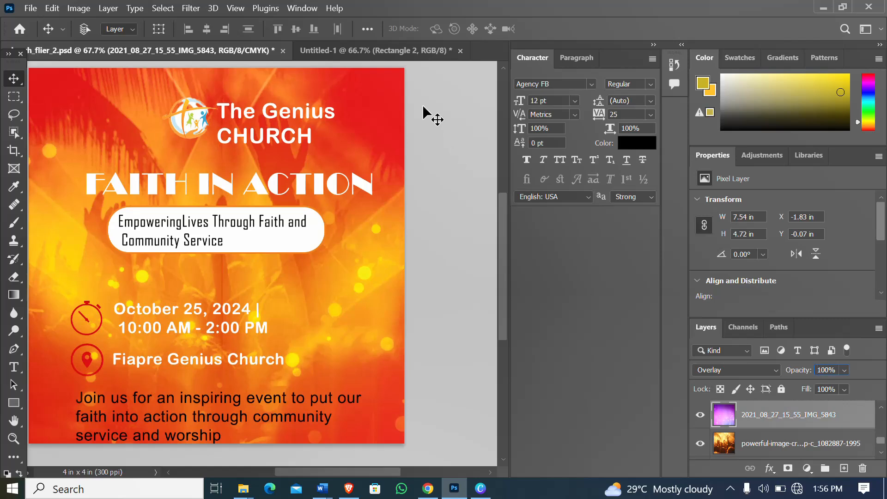
- Set the opacity of the bokeh layer 2021_08_27_15_55_IMG_5843 in Untitled-1 to 100%
left_click(399, 53)
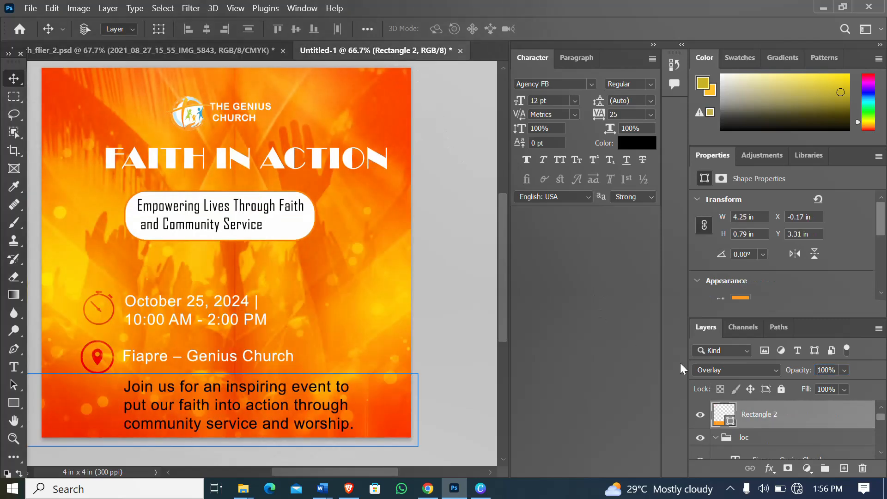
scroll(769, 439, "down", 2)
scroll(768, 441, "down", 6)
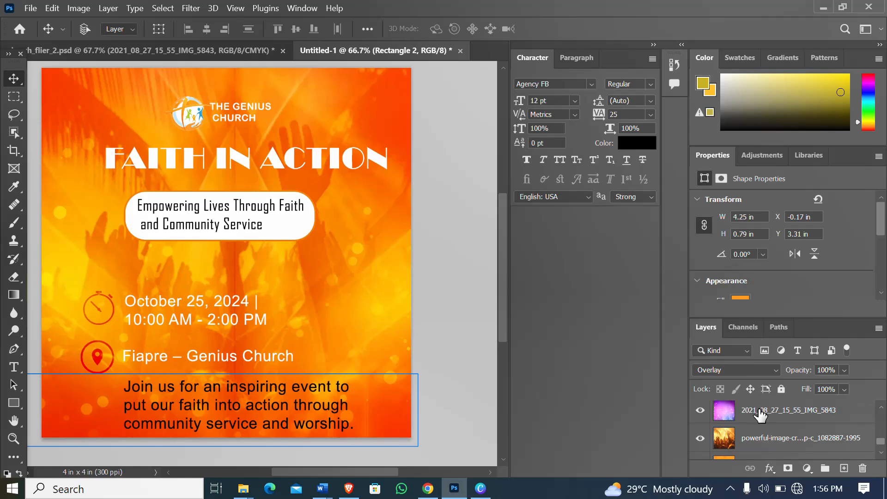
left_click(760, 414)
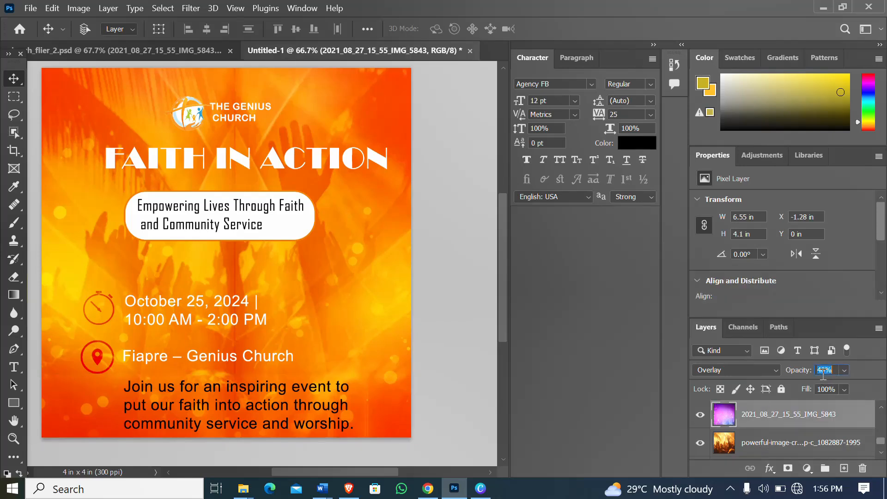
type("0")
type("10")
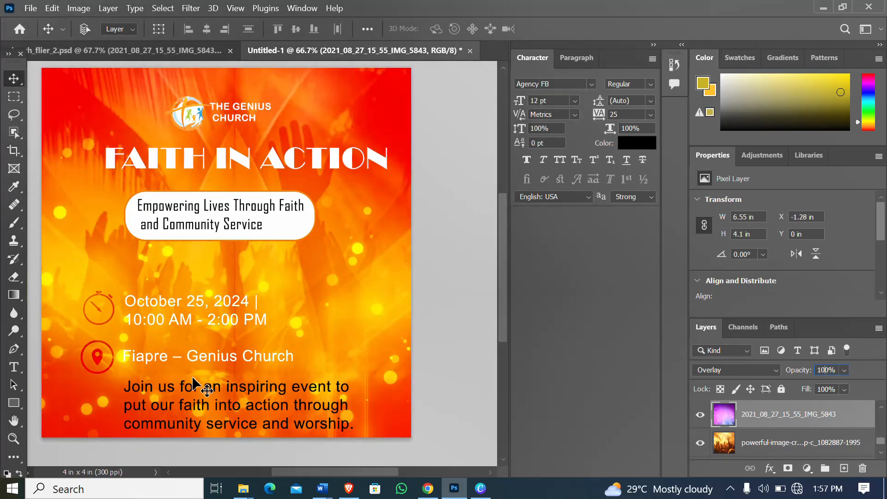
- Compare the brightened bokeh background in Untitled-1 with the reference flyer church_flier_2.psd
left_click(193, 56)
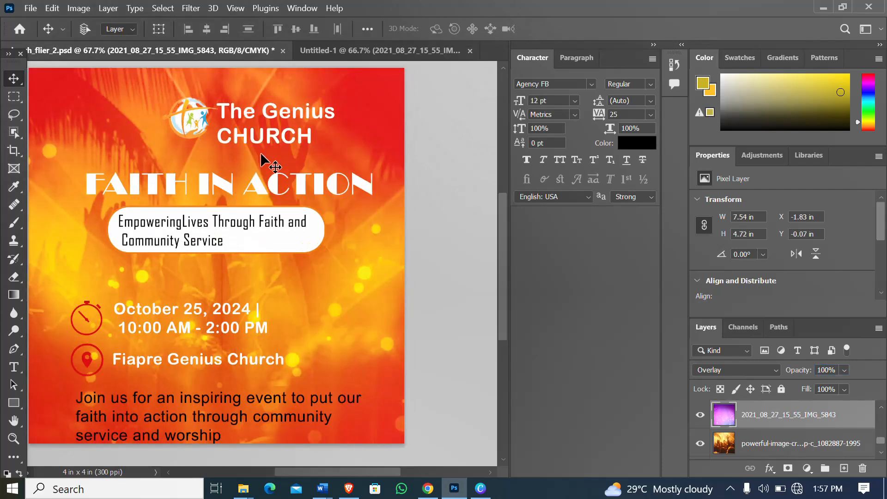
left_click(360, 51)
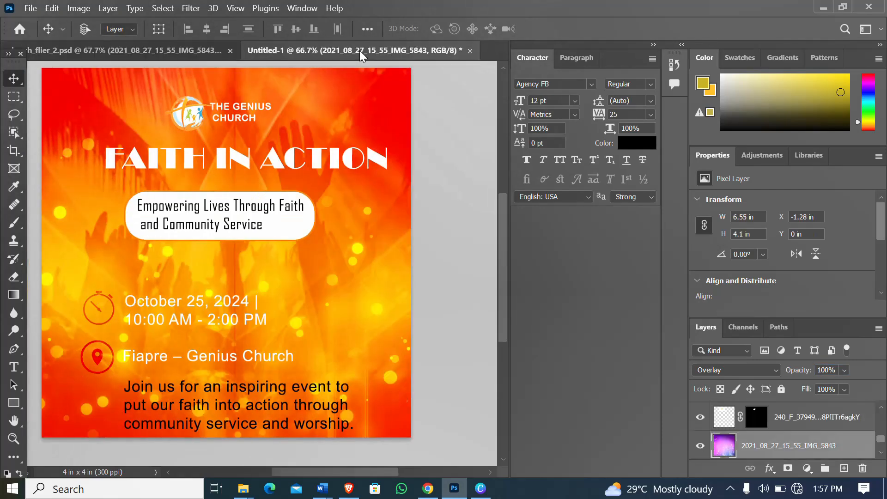
left_click(182, 49)
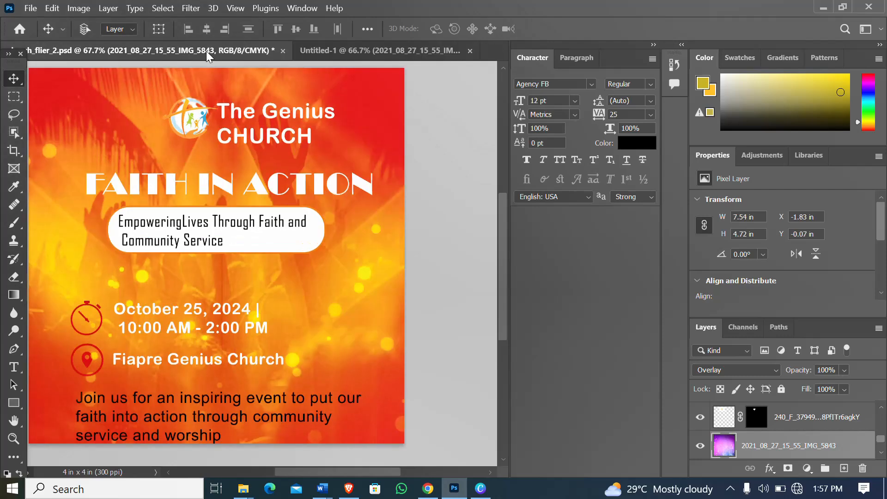
left_click(356, 50)
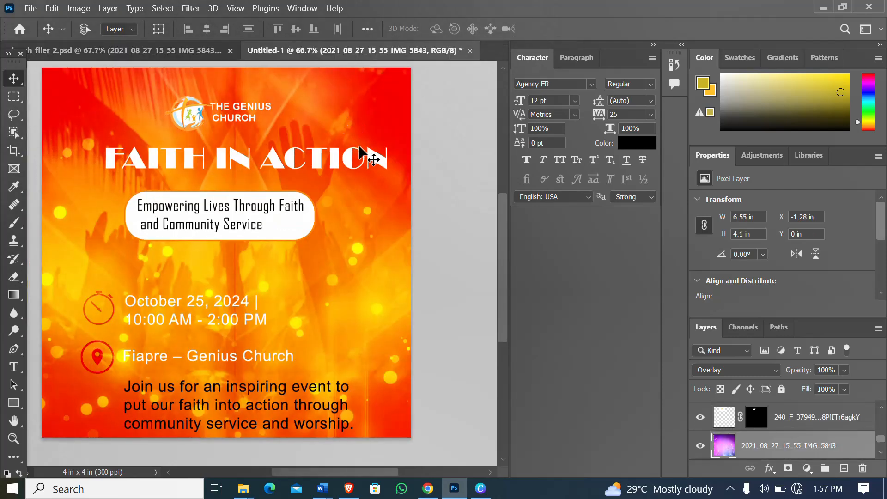